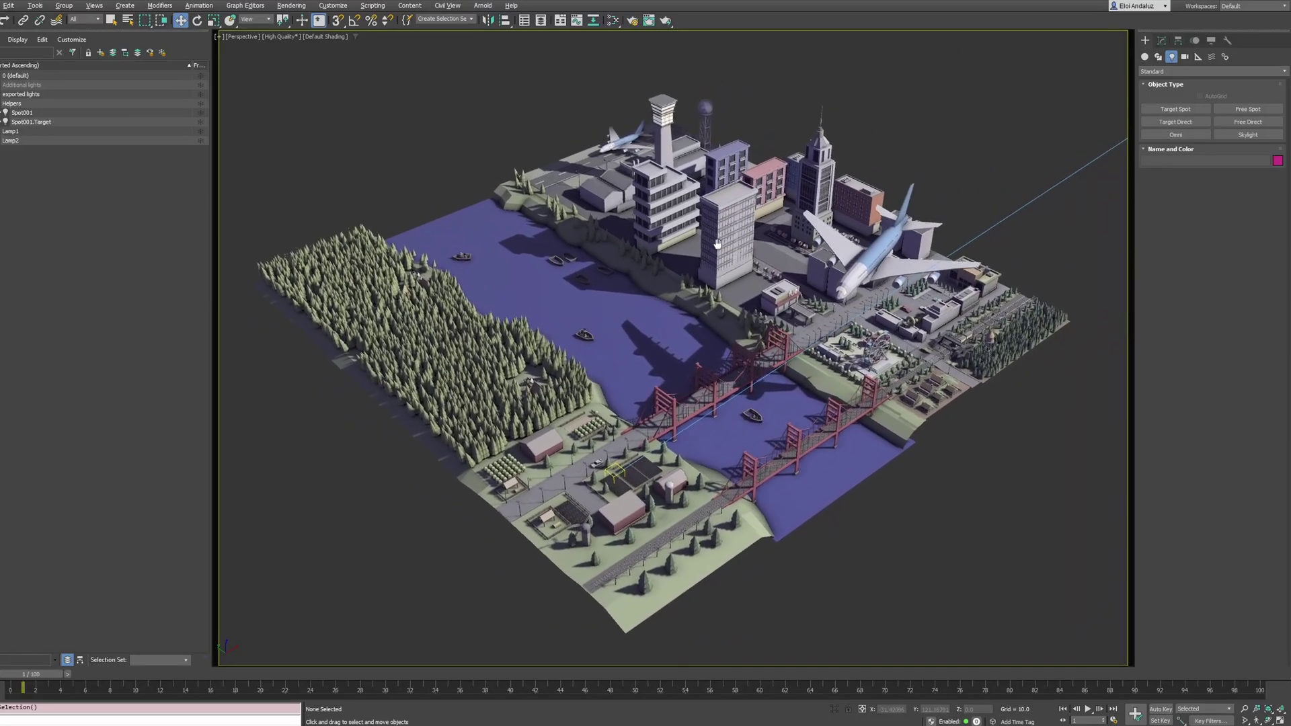
Delete the Spot001 light and its target illuminating the city model
{"action": "middle_click_drag", "start_coordinate": [717, 244], "coordinate": [698, 254], "text": "alt"}
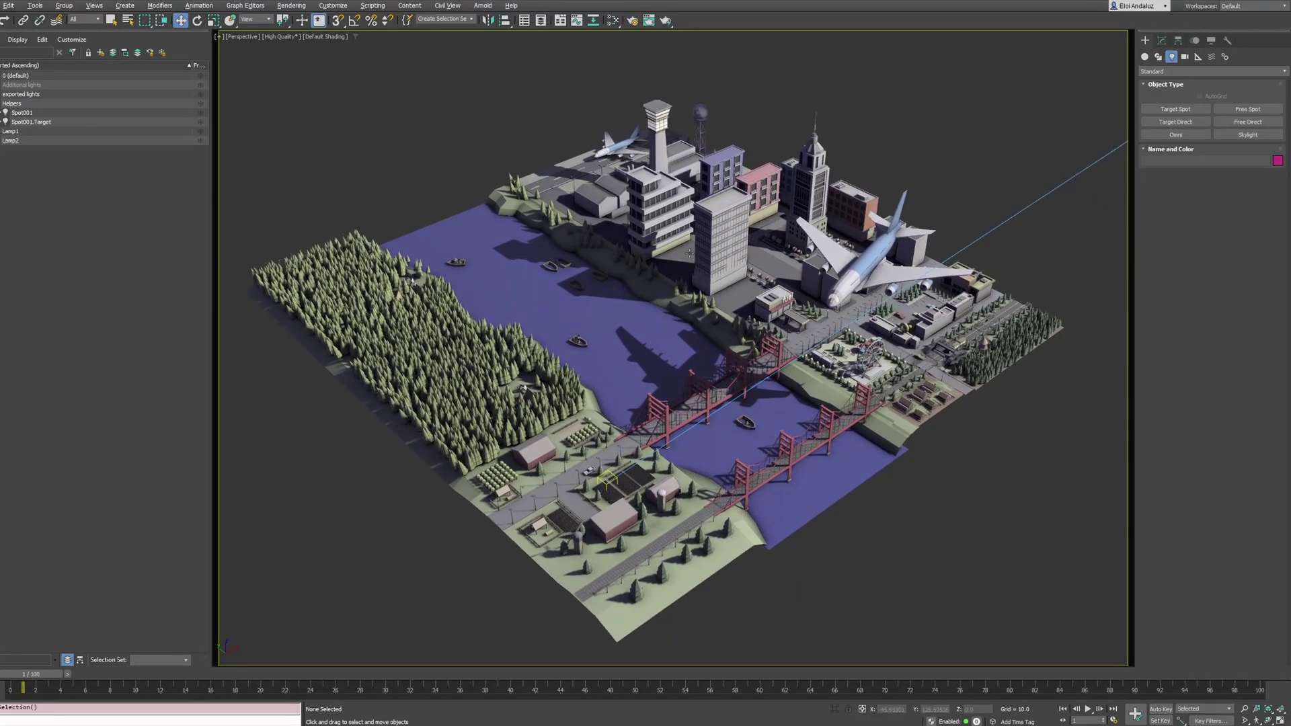
{"action": "scroll", "coordinate": [689, 253], "scroll_direction": "down", "scroll_amount": 8}
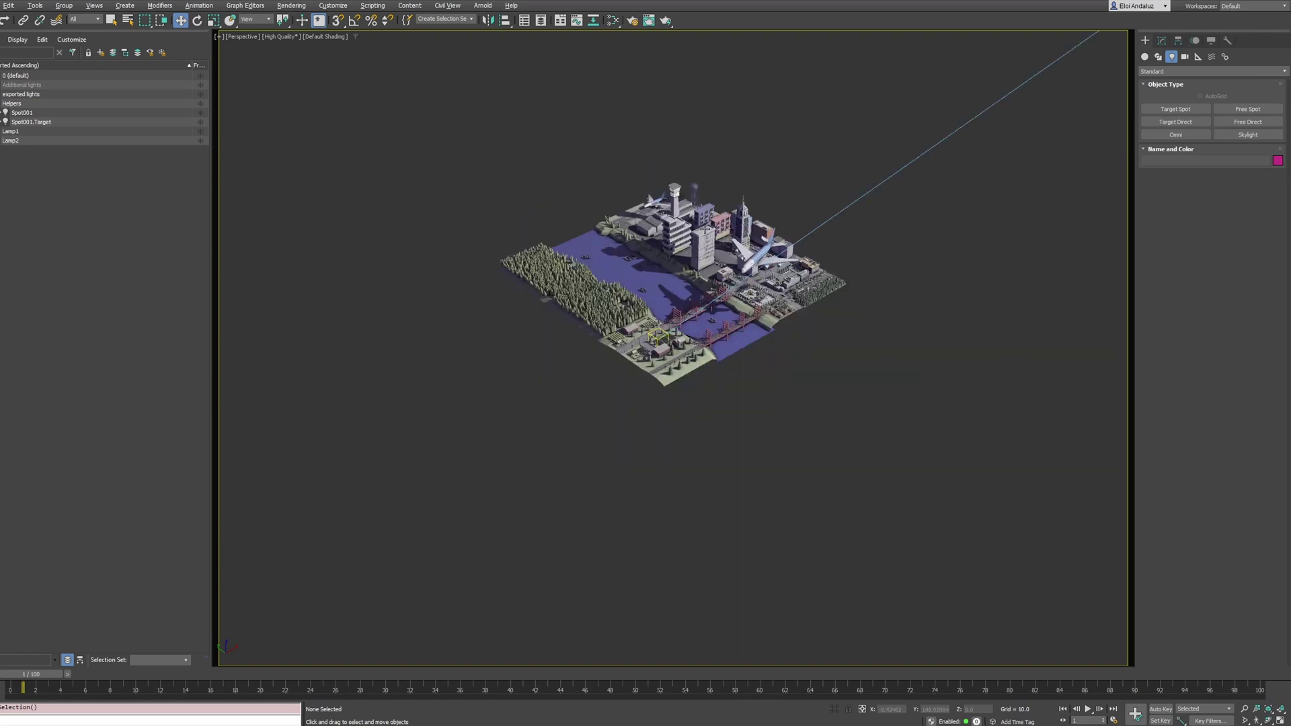
{"action": "left_click", "coordinate": [1026, 156]}
{"action": "key", "text": "Delete"}
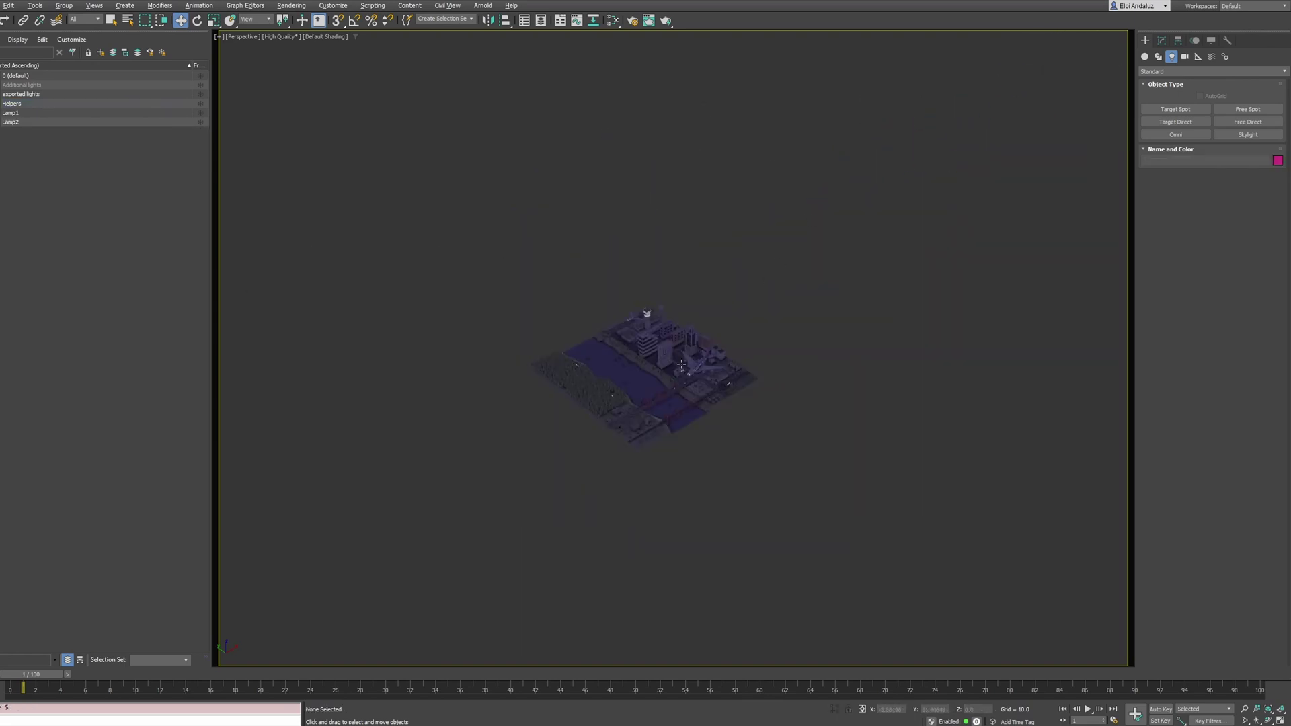
Inspect the street lamps along the red suspension bridge and within the whole darkened city
{"action": "scroll", "coordinate": [641, 461], "scroll_direction": "up", "scroll_amount": 12}
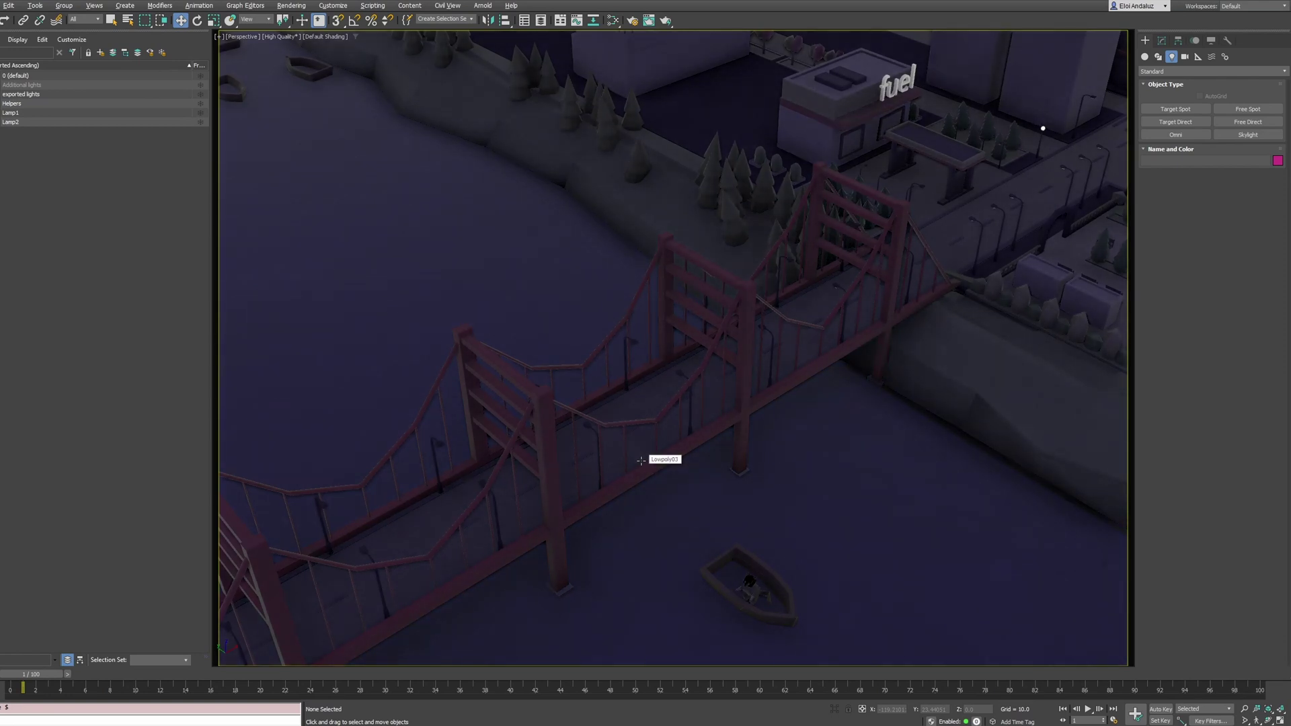
{"action": "scroll", "coordinate": [697, 380], "scroll_direction": "up", "scroll_amount": 8}
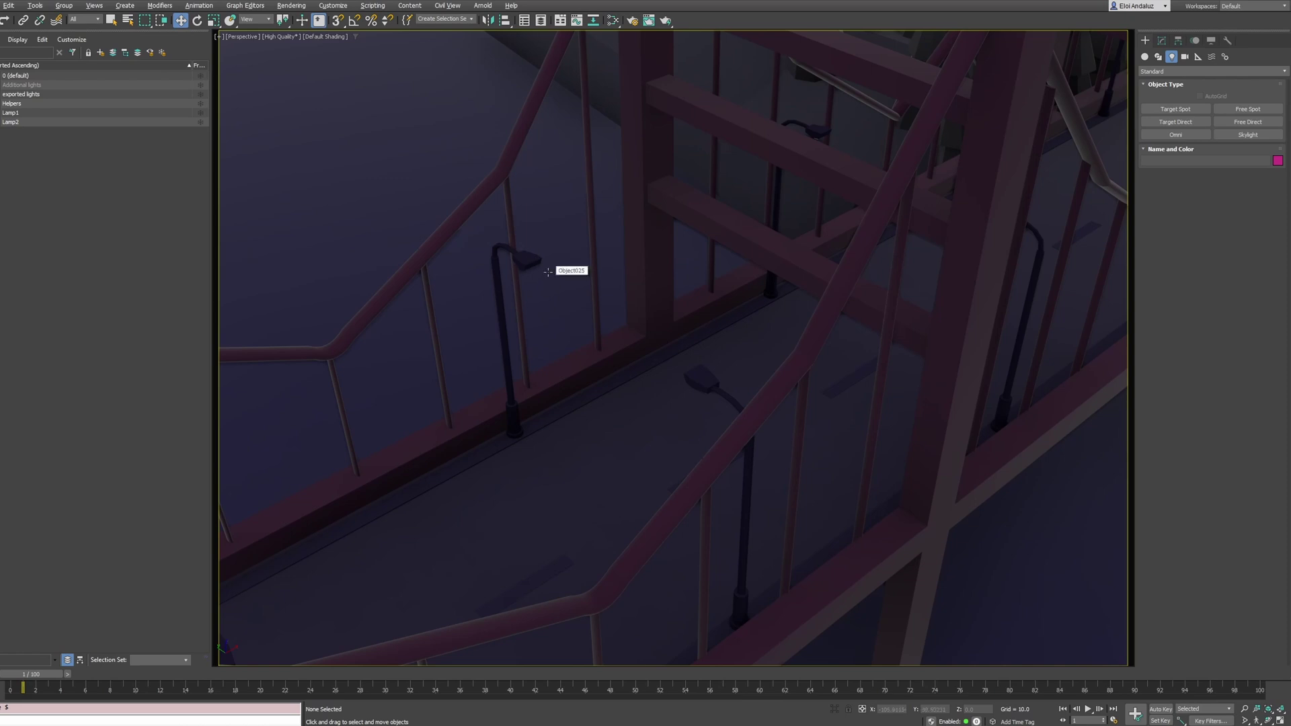
{"action": "middle_click_drag", "start_coordinate": [535, 274], "coordinate": [733, 274]}
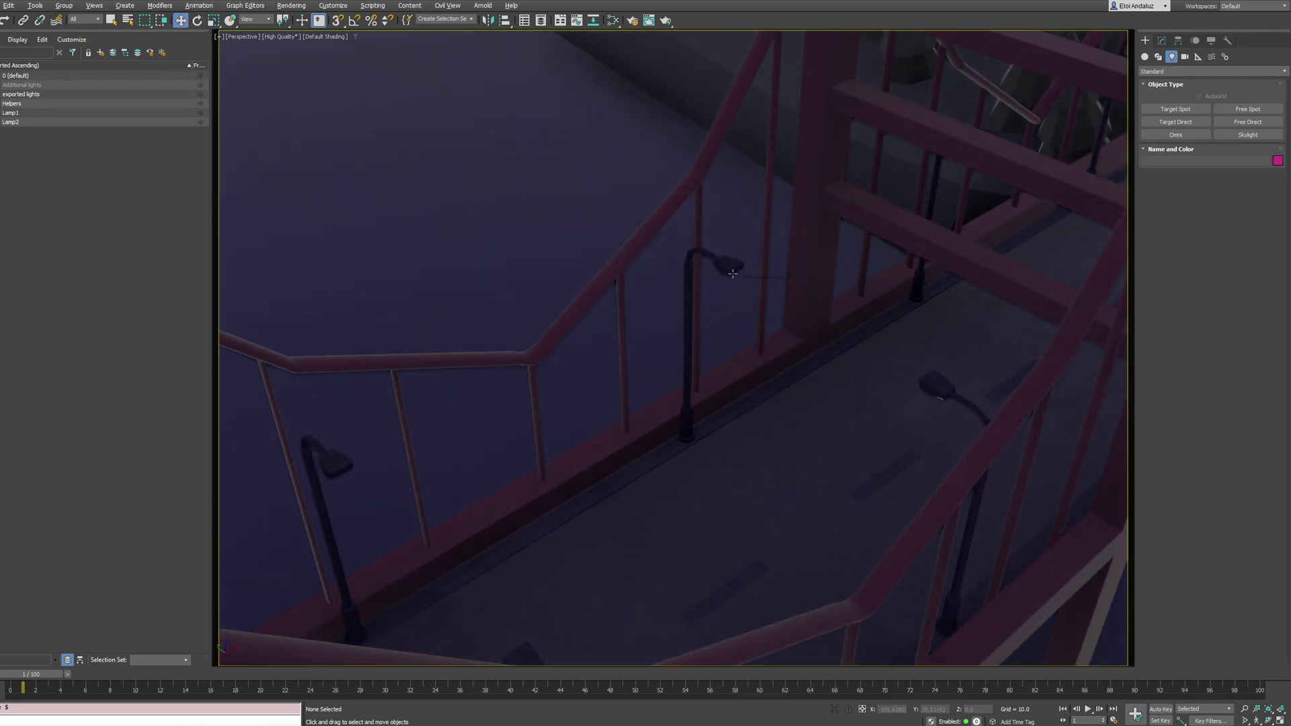
{"action": "scroll", "coordinate": [733, 274], "scroll_direction": "up", "scroll_amount": 2}
{"action": "scroll", "coordinate": [728, 271], "scroll_direction": "down", "scroll_amount": 4}
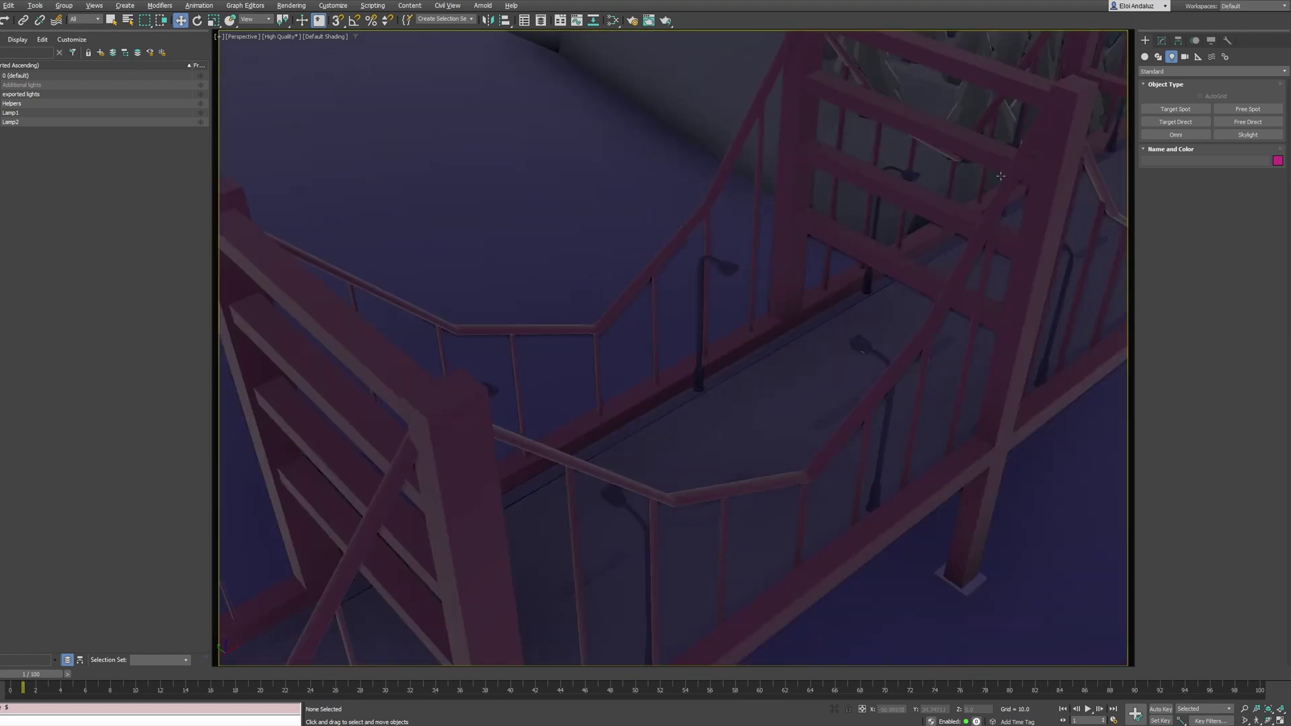
{"action": "scroll", "coordinate": [818, 316], "scroll_direction": "down", "scroll_amount": 6}
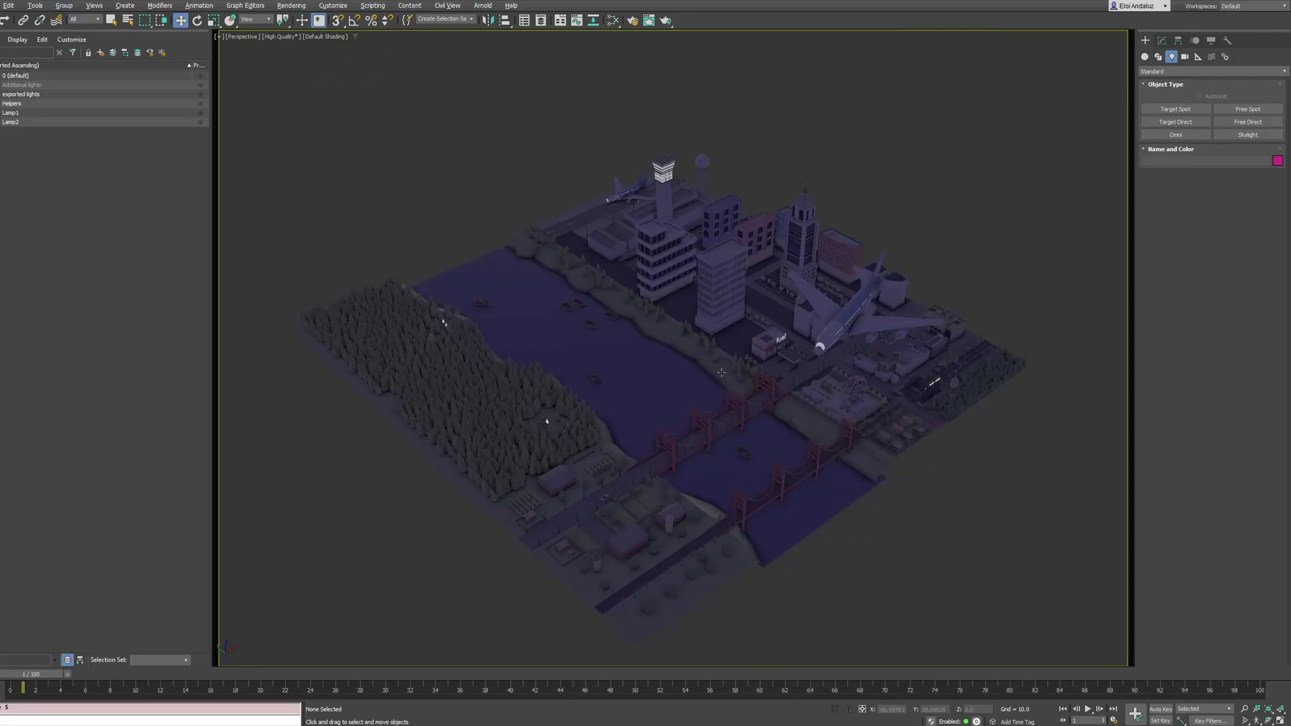
Switch to the browser to view the low poly city pack page on Sketchfab, and return to 3ds Max
{"action": "key", "text": "alt+Tab"}
{"action": "key", "text": "alt+Tab"}
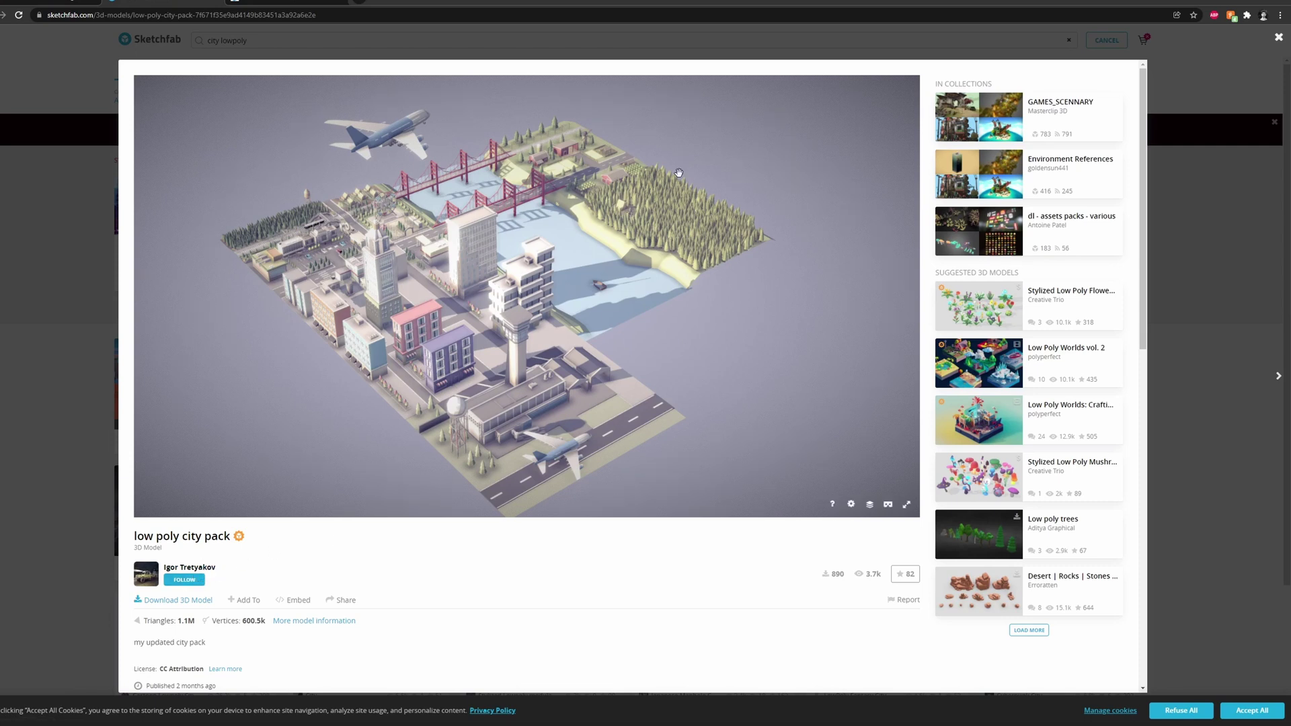
{"action": "key", "text": "alt+Tab"}
Select a street lamp beside the road near the railway crossing and frame it in the viewport
{"action": "scroll", "coordinate": [684, 345], "scroll_direction": "down", "scroll_amount": 5}
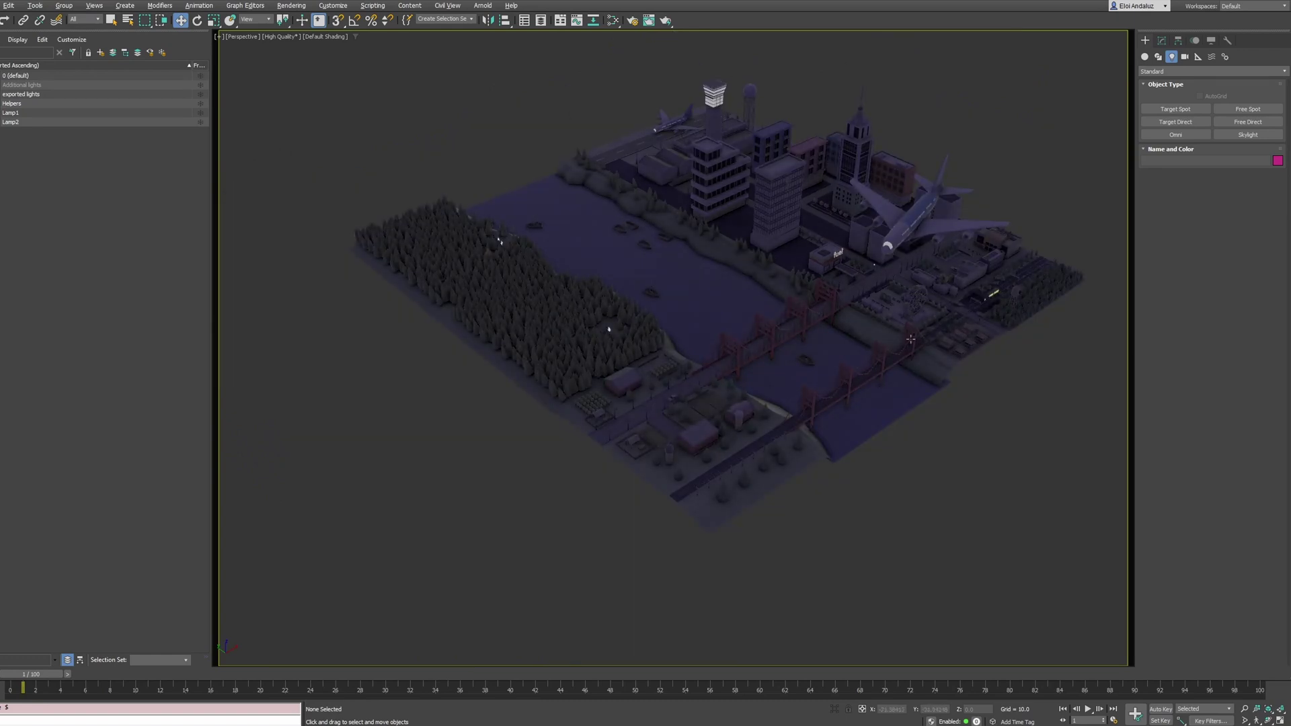
{"action": "middle_click_drag", "start_coordinate": [905, 326], "coordinate": [898, 353], "text": "alt"}
{"action": "scroll", "coordinate": [832, 391], "scroll_direction": "up", "scroll_amount": 4}
{"action": "scroll", "coordinate": [832, 391], "scroll_direction": "up", "scroll_amount": 10}
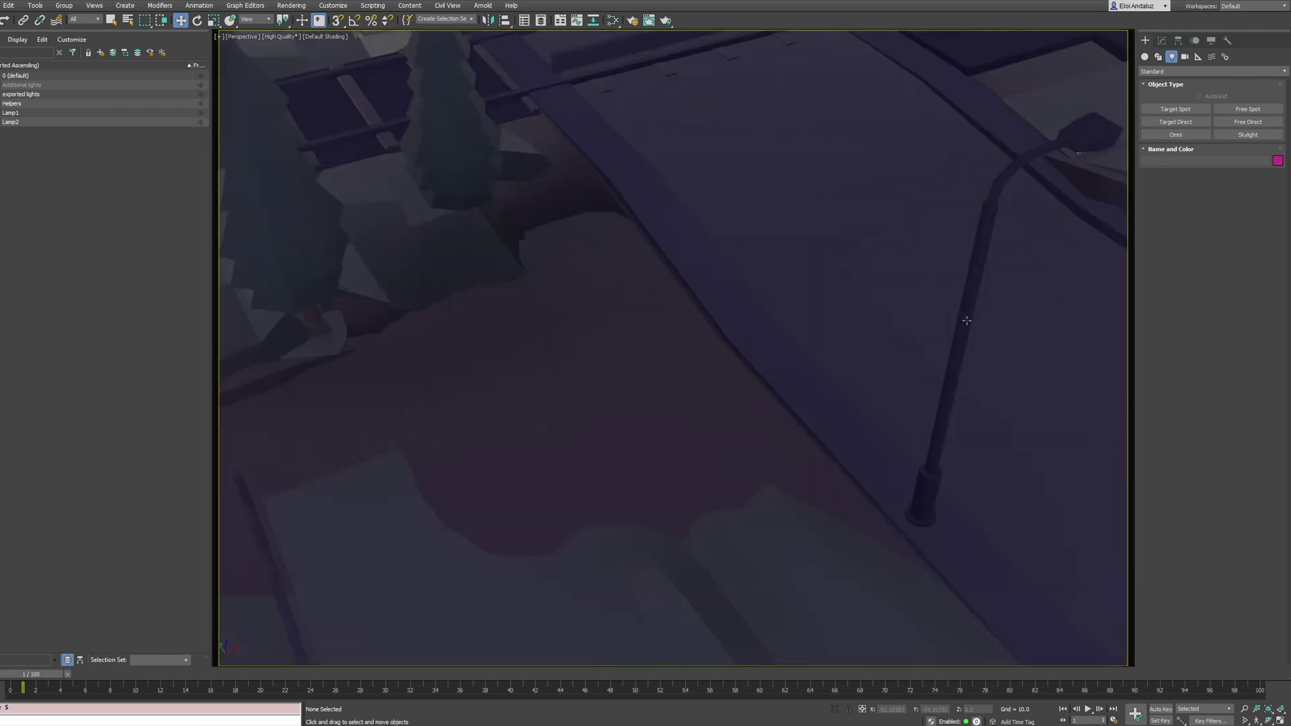
{"action": "left_click", "coordinate": [966, 320]}
{"action": "key", "text": "z"}
Create an untargeted Arnold spot light beside the selected street lamp's head in the top view
{"action": "left_click", "coordinate": [1184, 71]}
{"action": "left_click", "coordinate": [1183, 100]}
{"action": "left_click", "coordinate": [1211, 109]}
{"action": "key", "text": "t"}
{"action": "key", "text": "z"}
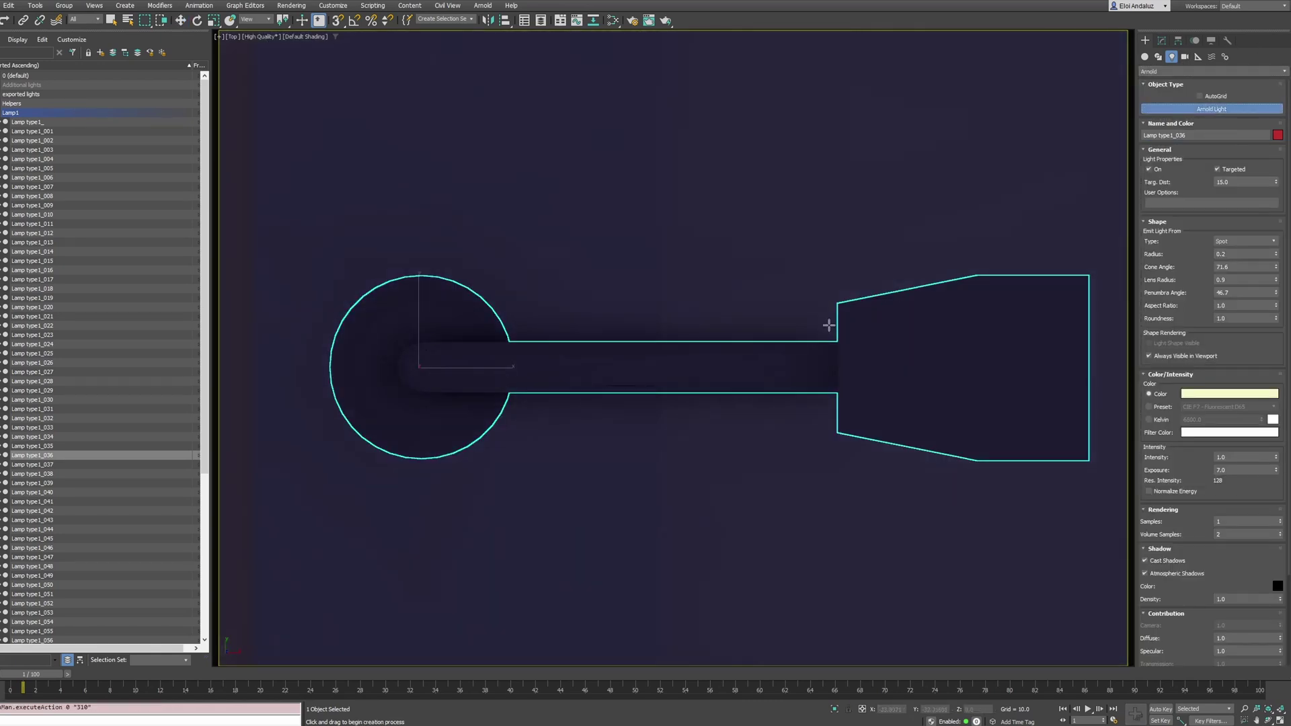
{"action": "middle_click_drag", "start_coordinate": [849, 325], "coordinate": [504, 266]}
{"action": "scroll", "coordinate": [563, 278], "scroll_direction": "down", "scroll_amount": 3}
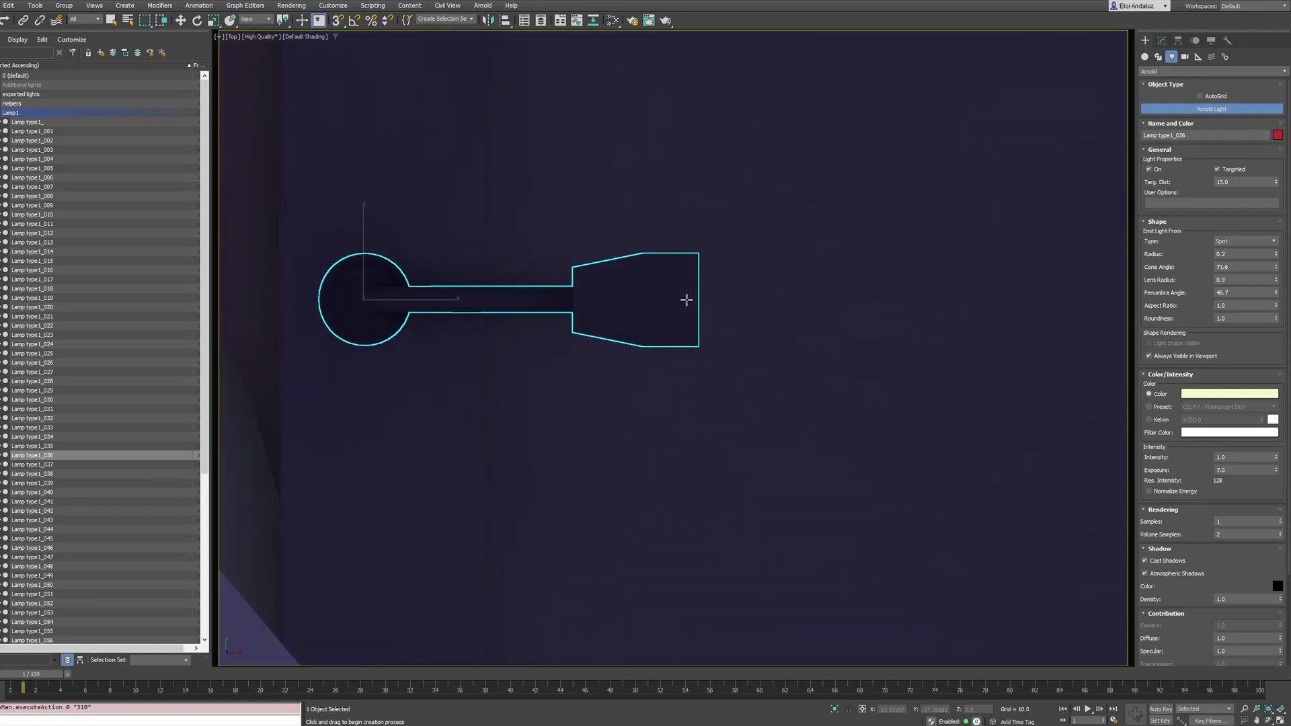
{"action": "left_click", "coordinate": [712, 300]}
Raise the Arnold light from the ground and shift it horizontally so it sits directly under the lamp head
{"action": "middle_click_drag", "start_coordinate": [839, 268], "coordinate": [792, 352], "text": "alt"}
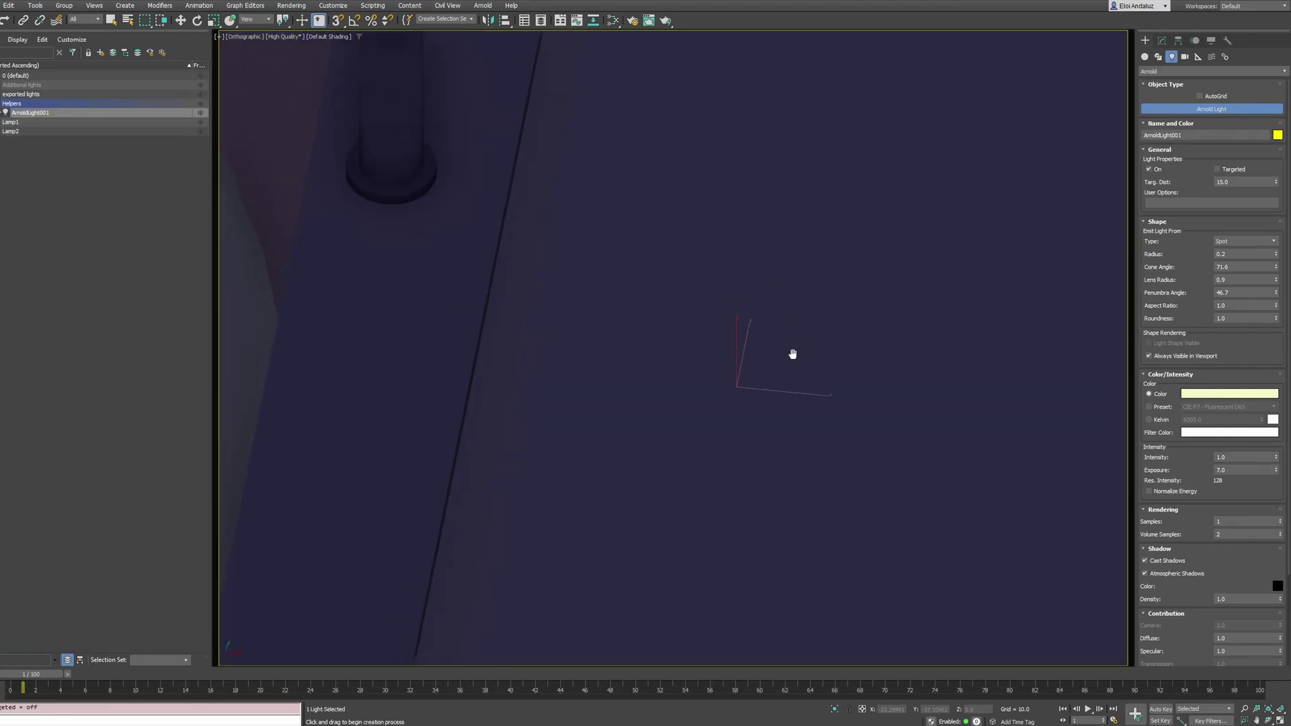
{"action": "scroll", "coordinate": [793, 352], "scroll_direction": "down", "scroll_amount": 4}
{"action": "key", "text": "w"}
{"action": "left_click_drag", "start_coordinate": [778, 306], "coordinate": [780, 52]}
{"action": "scroll", "coordinate": [777, 88], "scroll_direction": "up", "scroll_amount": 5}
{"action": "left_click_drag", "start_coordinate": [834, 127], "coordinate": [800, 127]}
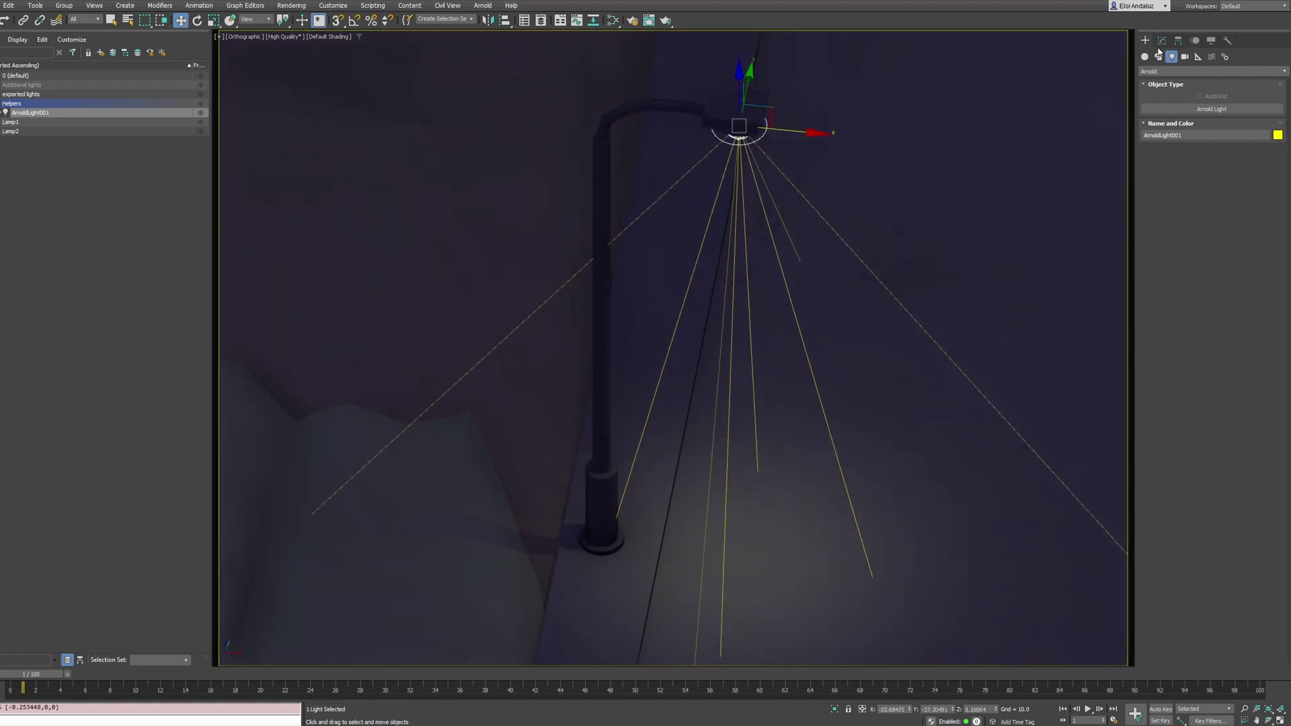
Set the Arnold light's radius to 0.15
{"action": "left_click", "coordinate": [1161, 42]}
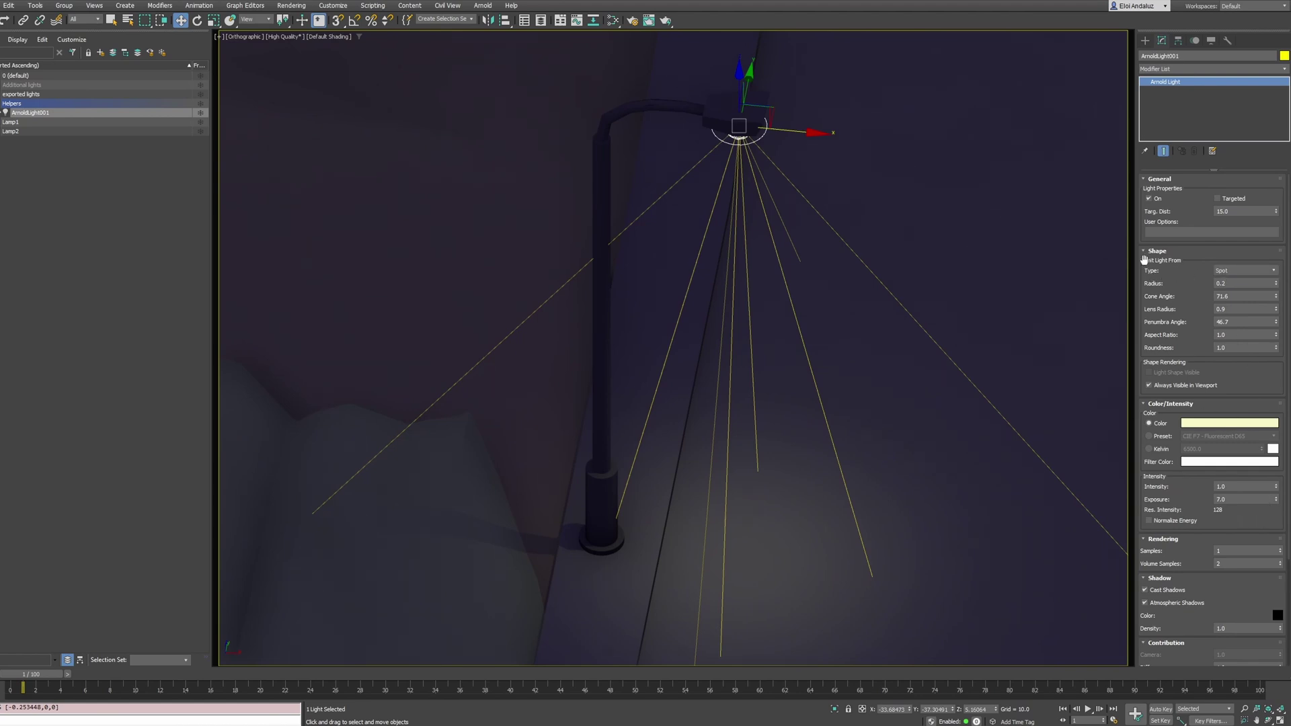
{"action": "left_click", "coordinate": [1232, 283]}
{"action": "type", "text": ".15"}
{"action": "key", "text": "Return"}
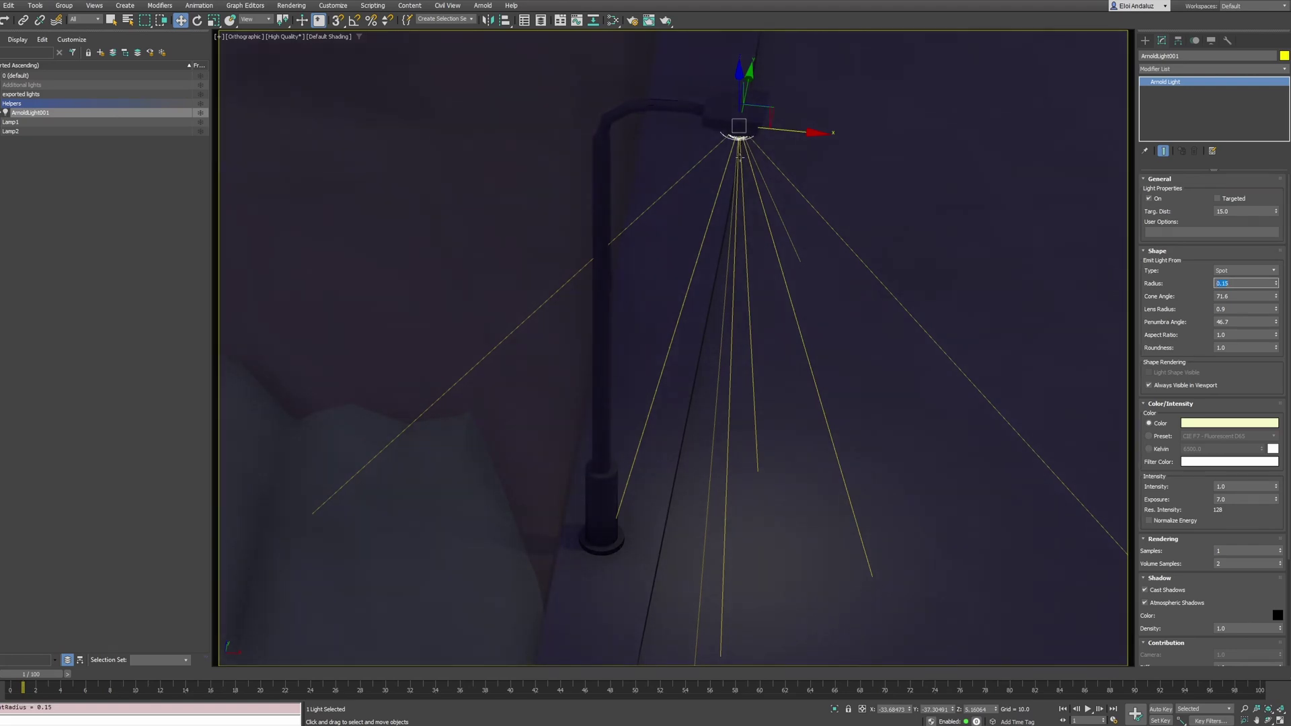
Examine how the light sits under the lamp head and where the street lamp's own pivot is located
{"action": "scroll", "coordinate": [747, 210], "scroll_direction": "down", "scroll_amount": 5}
{"action": "middle_click_drag", "start_coordinate": [748, 210], "coordinate": [754, 177], "text": "alt"}
{"action": "scroll", "coordinate": [754, 177], "scroll_direction": "down", "scroll_amount": 3}
{"action": "scroll", "coordinate": [703, 235], "scroll_direction": "up", "scroll_amount": 6}
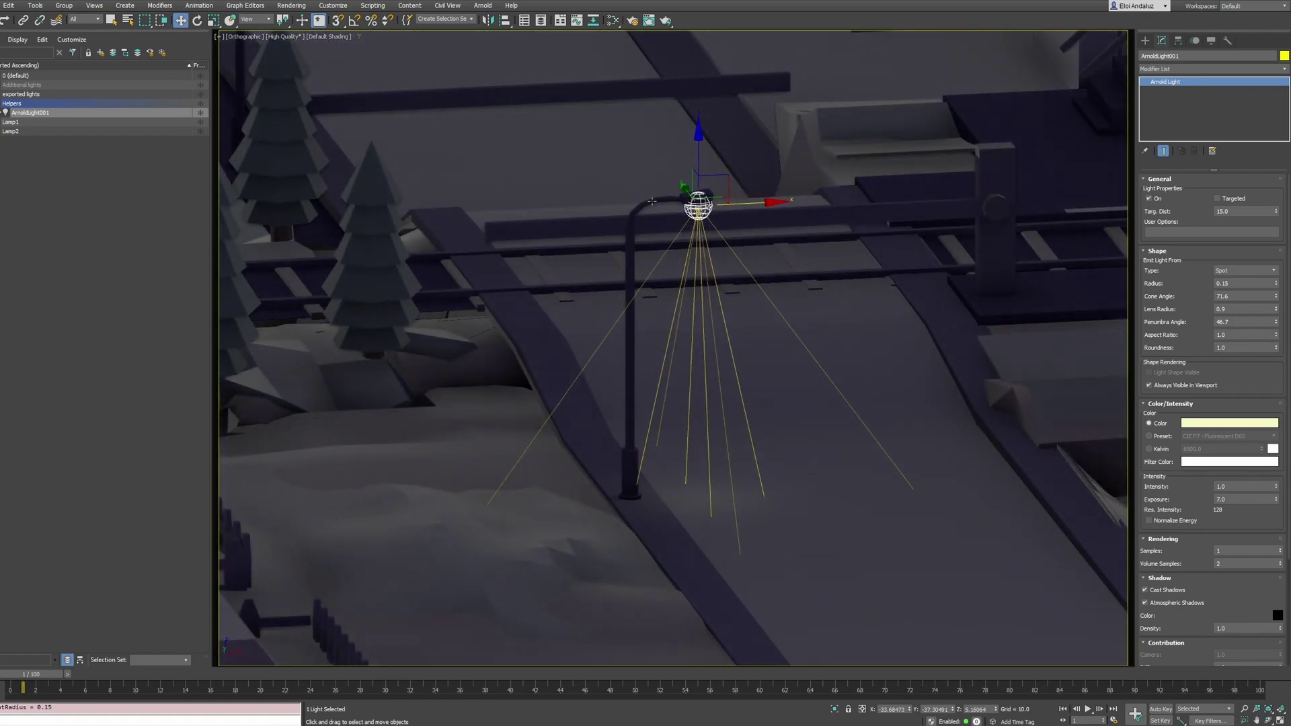
{"action": "left_click", "coordinate": [652, 201]}
{"action": "middle_click_drag", "start_coordinate": [652, 201], "coordinate": [624, 493], "text": "alt"}
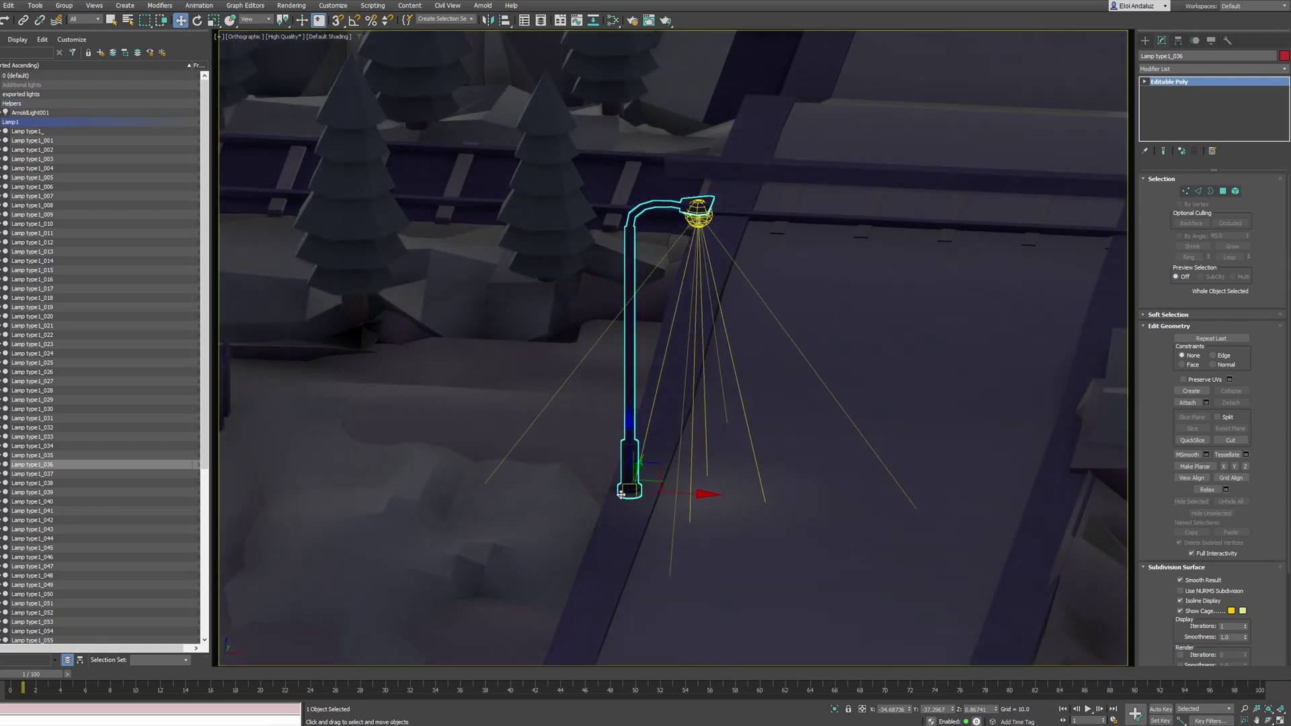
{"action": "scroll", "coordinate": [619, 493], "scroll_direction": "up", "scroll_amount": 3}
{"action": "scroll", "coordinate": [619, 493], "scroll_direction": "down", "scroll_amount": 3}
{"action": "middle_click_drag", "start_coordinate": [700, 208], "coordinate": [698, 232]}
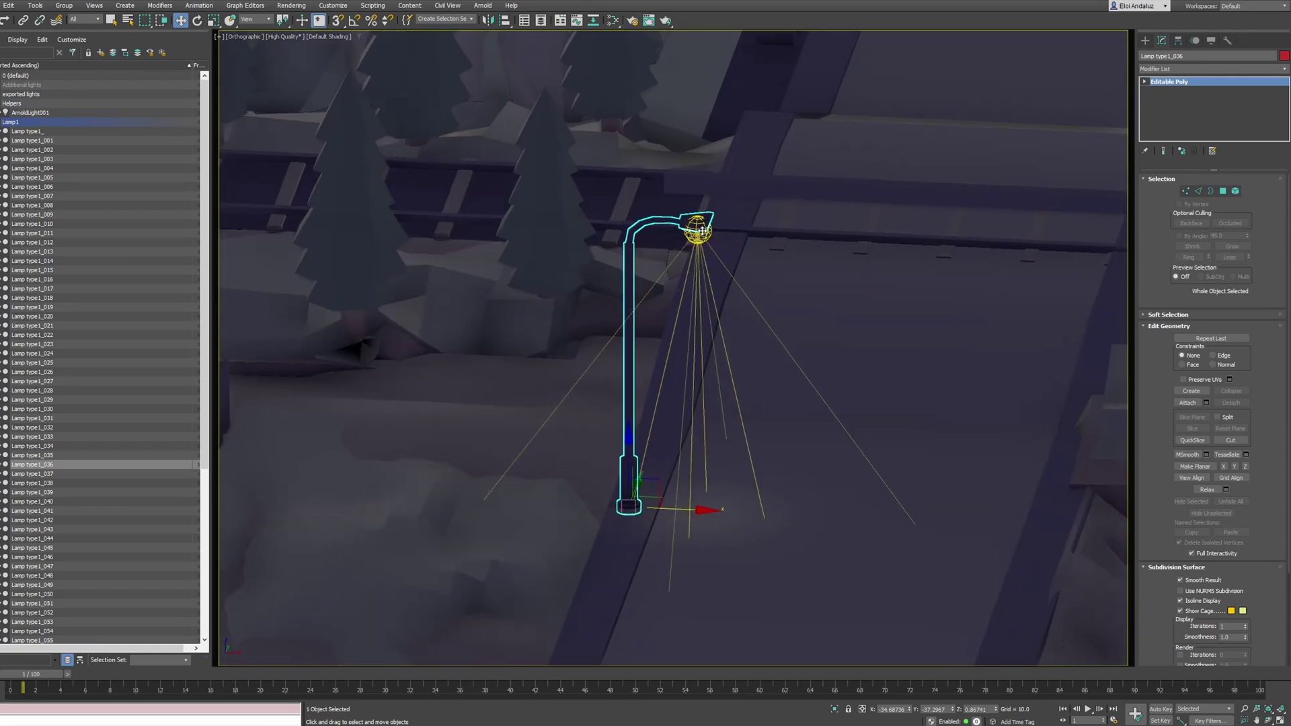
Align only the Arnold light's pivot to the street lamp's pivot point in X, Y and Z position
{"action": "left_click", "coordinate": [698, 231]}
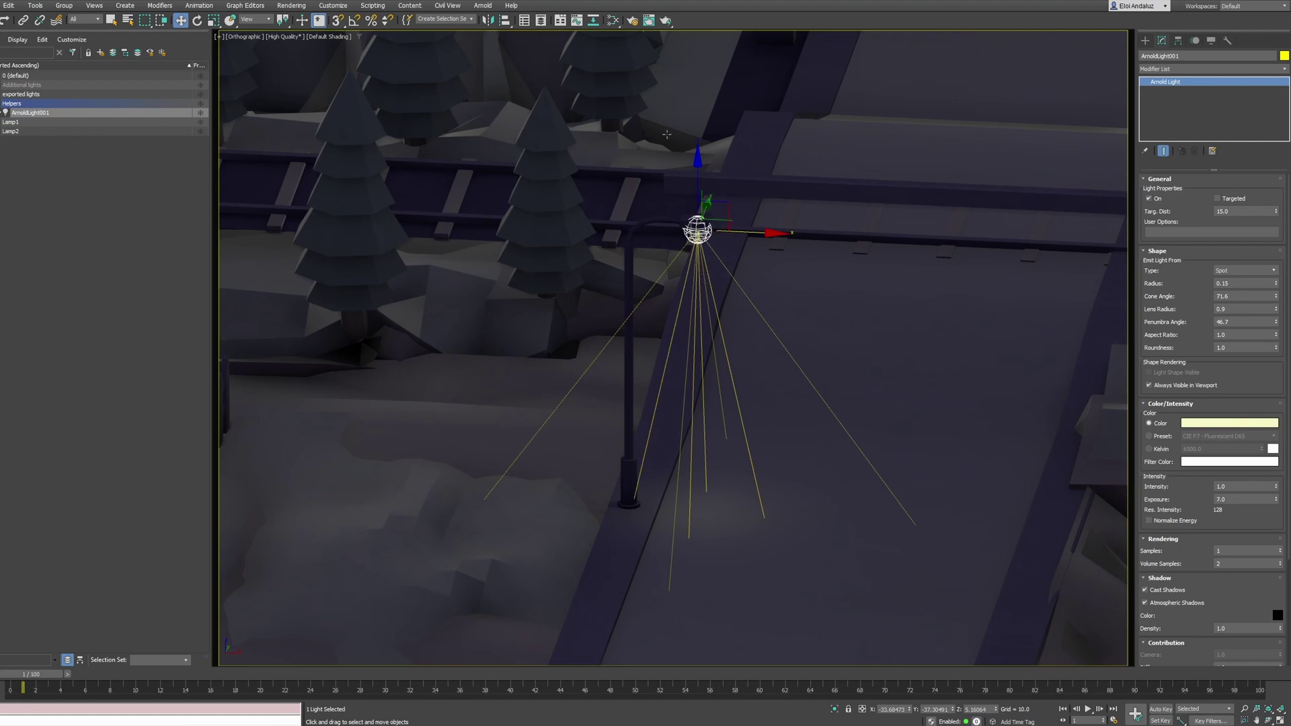
{"action": "left_click", "coordinate": [1179, 41]}
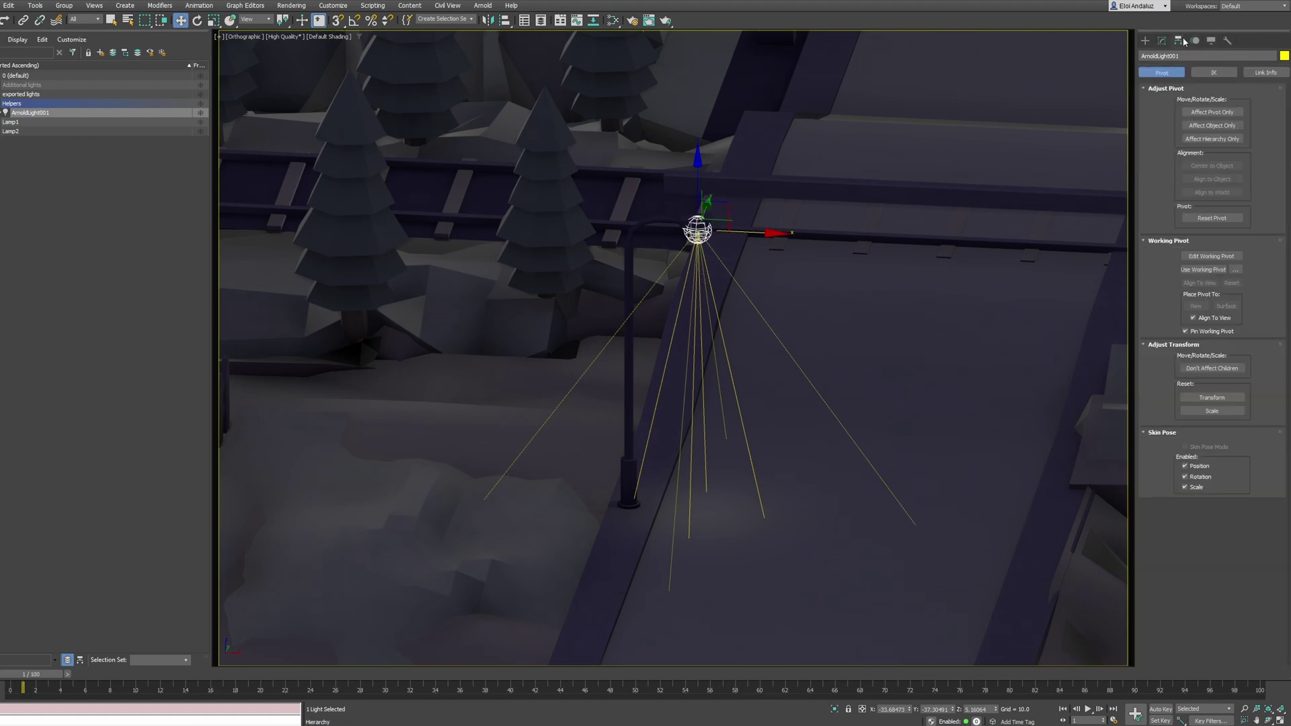
{"action": "left_click", "coordinate": [1214, 113]}
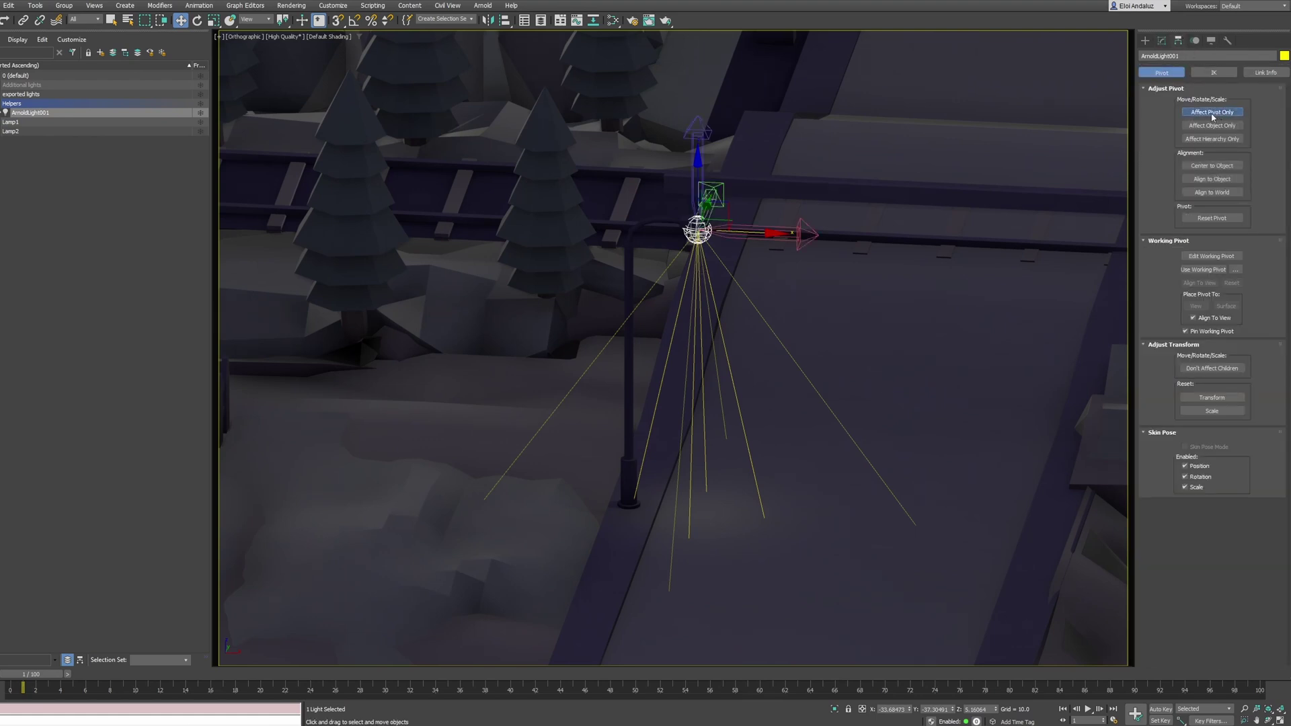
{"action": "left_click", "coordinate": [504, 21]}
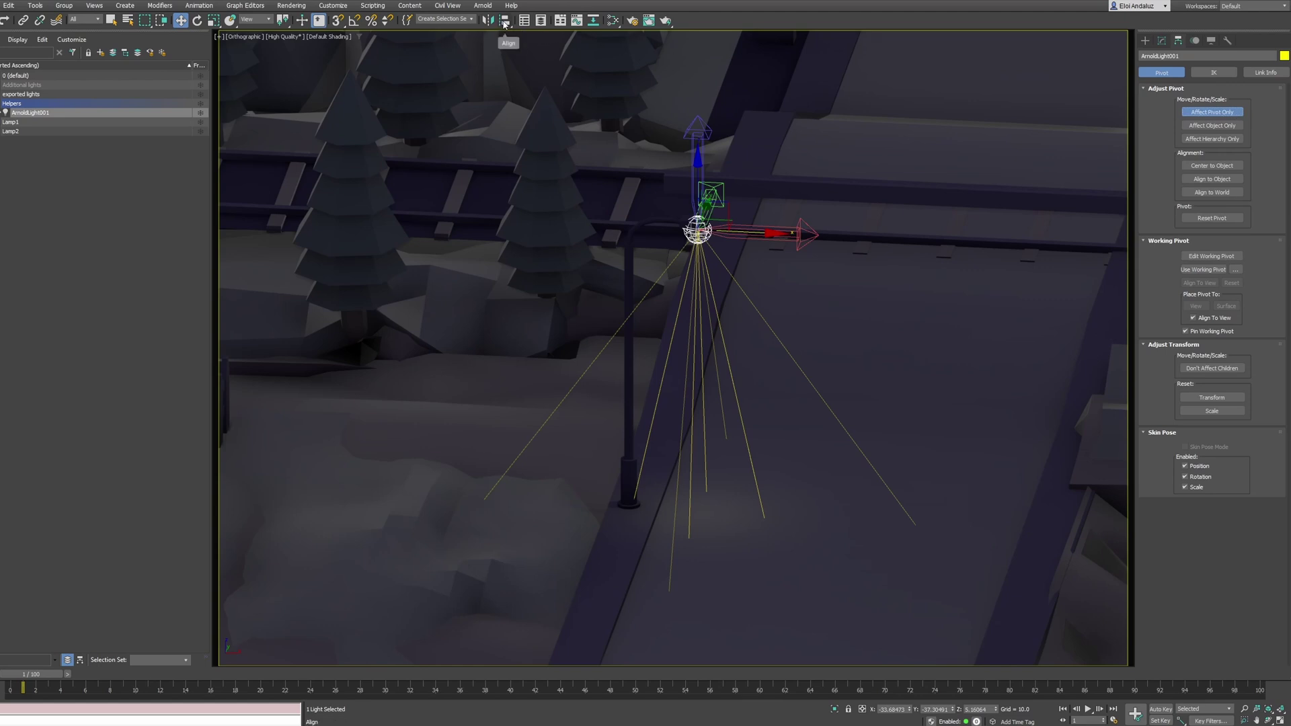
{"action": "left_click", "coordinate": [626, 471]}
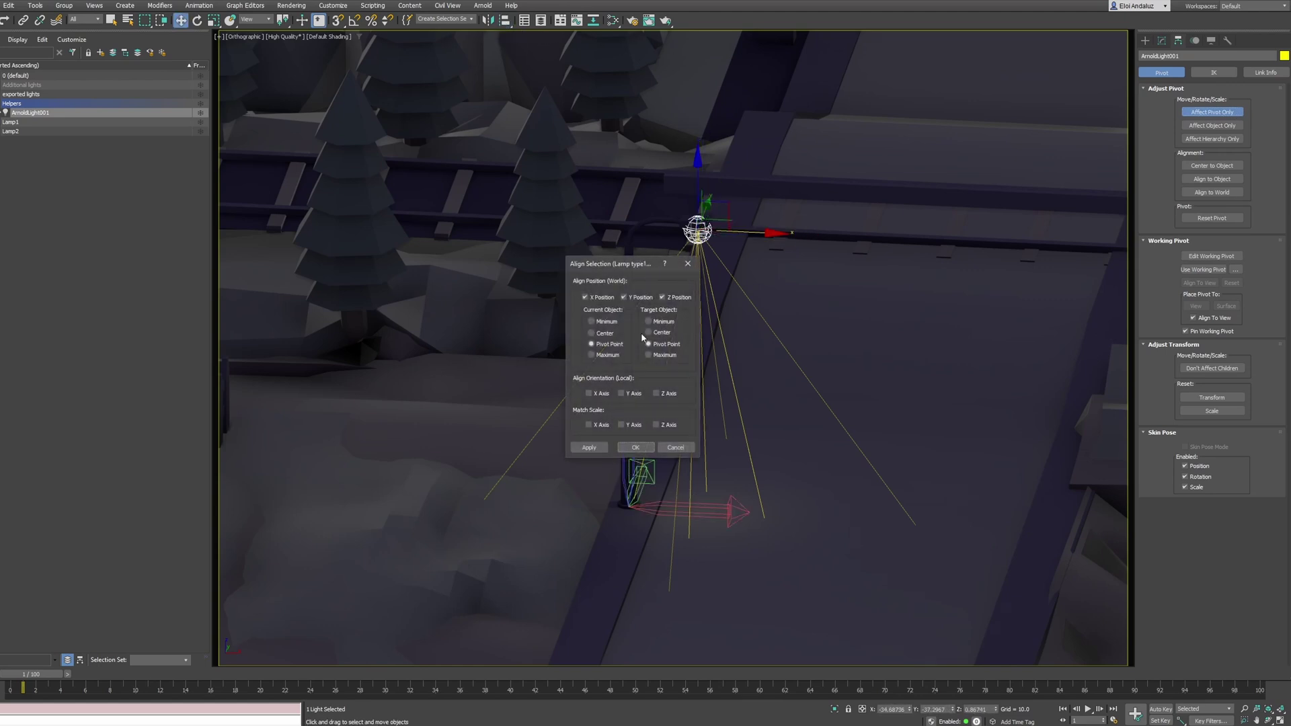
{"action": "left_click_drag", "start_coordinate": [609, 267], "coordinate": [840, 285]}
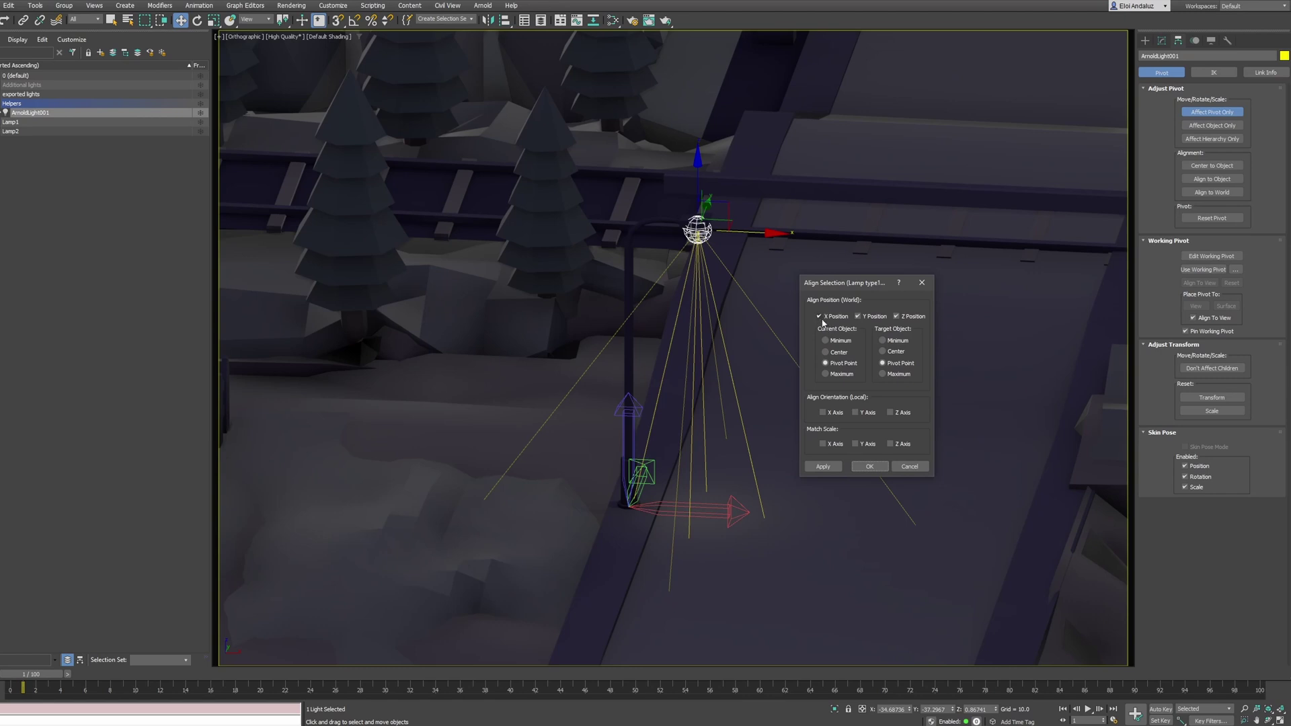
Align the pivot's local orientation on the X and Z axes, match scale on all three axes, and accept the alignment
{"action": "left_click", "coordinate": [822, 413]}
{"action": "left_click", "coordinate": [890, 413]}
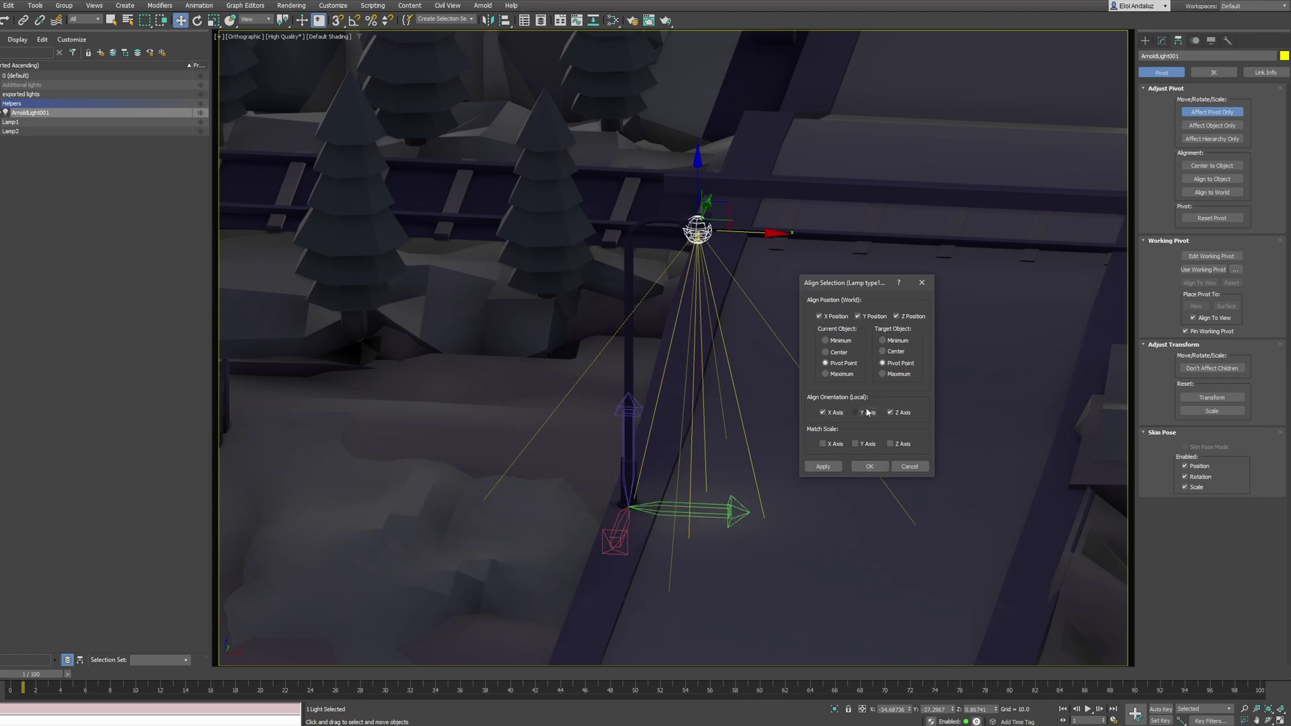
{"action": "left_click", "coordinate": [823, 445]}
{"action": "left_click", "coordinate": [855, 444]}
{"action": "left_click", "coordinate": [894, 445]}
{"action": "left_click", "coordinate": [870, 467]}
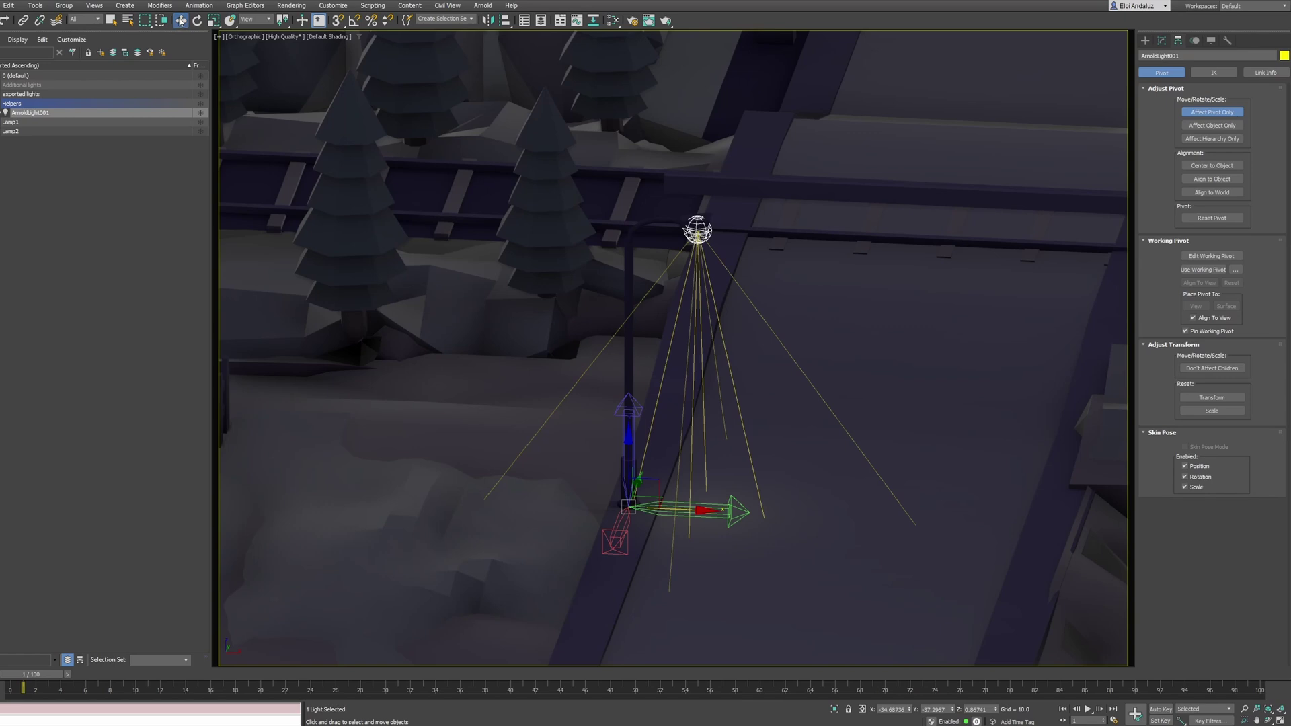
Use the Local reference coordinate system, compare the lamp's pivot with the light's, and end pivot editing with the light selected
{"action": "left_click", "coordinate": [255, 20]}
{"action": "left_click", "coordinate": [252, 53]}
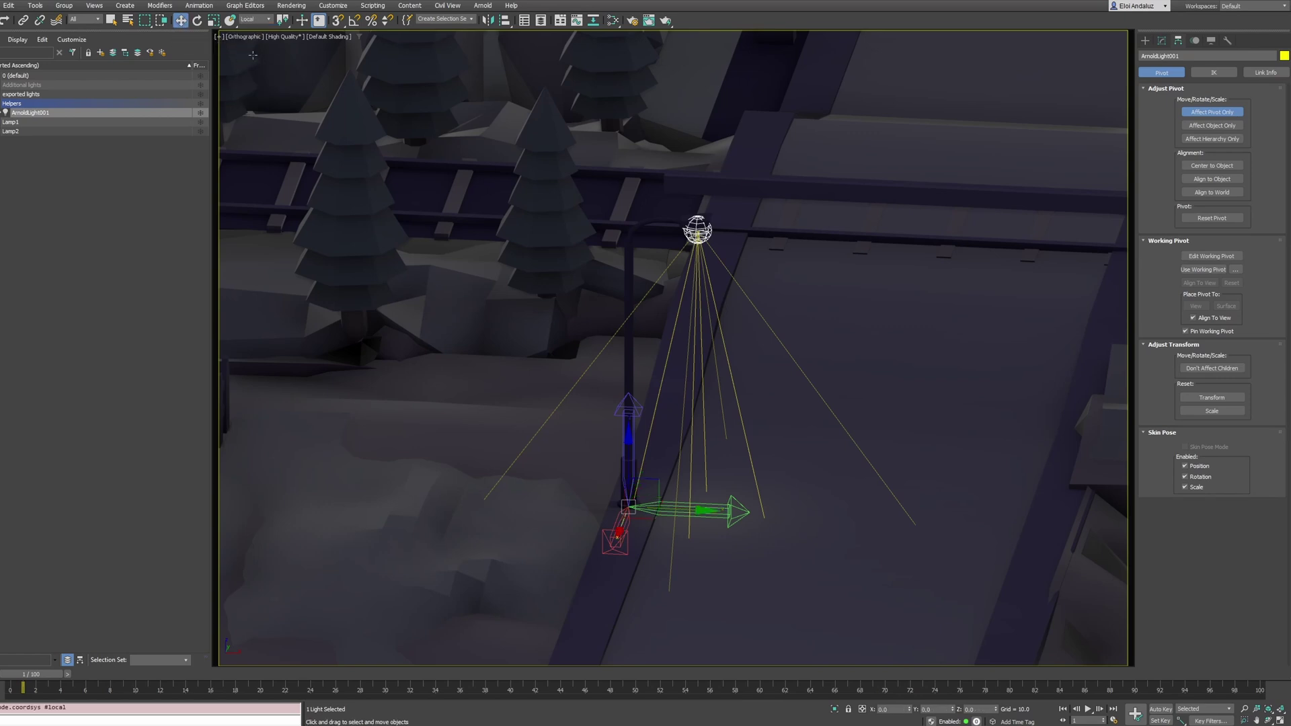
{"action": "left_click", "coordinate": [643, 225]}
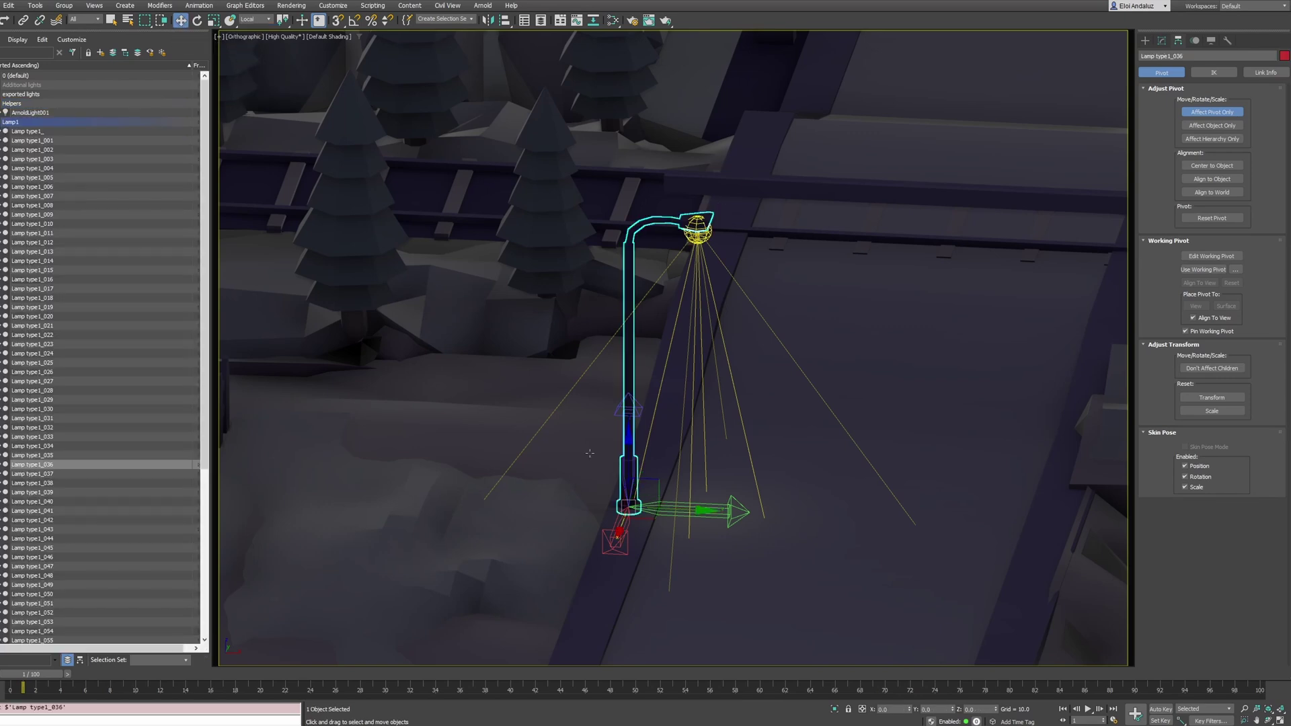
{"action": "left_click", "coordinate": [697, 230]}
{"action": "left_click", "coordinate": [1161, 40]}
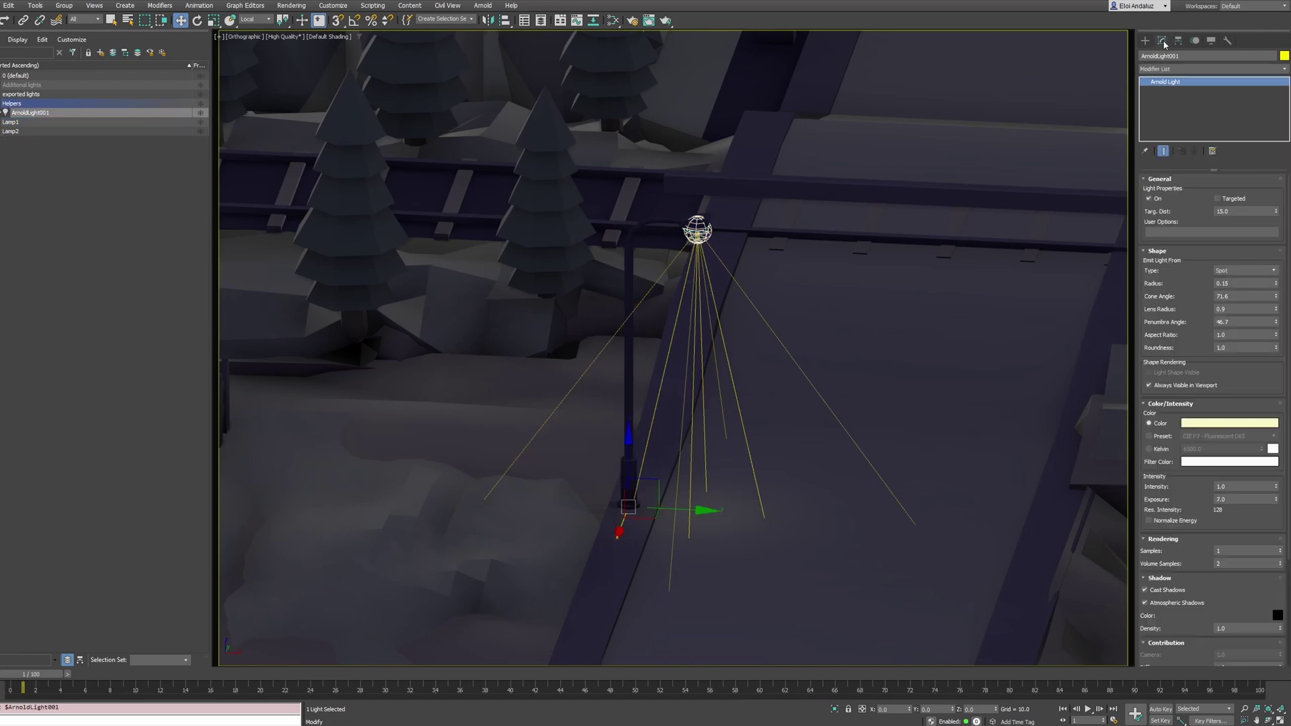
Add a new scene layer named FX_Tyflow and bring up the standard primitives for object creation
{"action": "middle_click_drag", "start_coordinate": [665, 296], "coordinate": [666, 243], "text": "alt"}
{"action": "scroll", "coordinate": [684, 286], "scroll_direction": "down", "scroll_amount": 5}
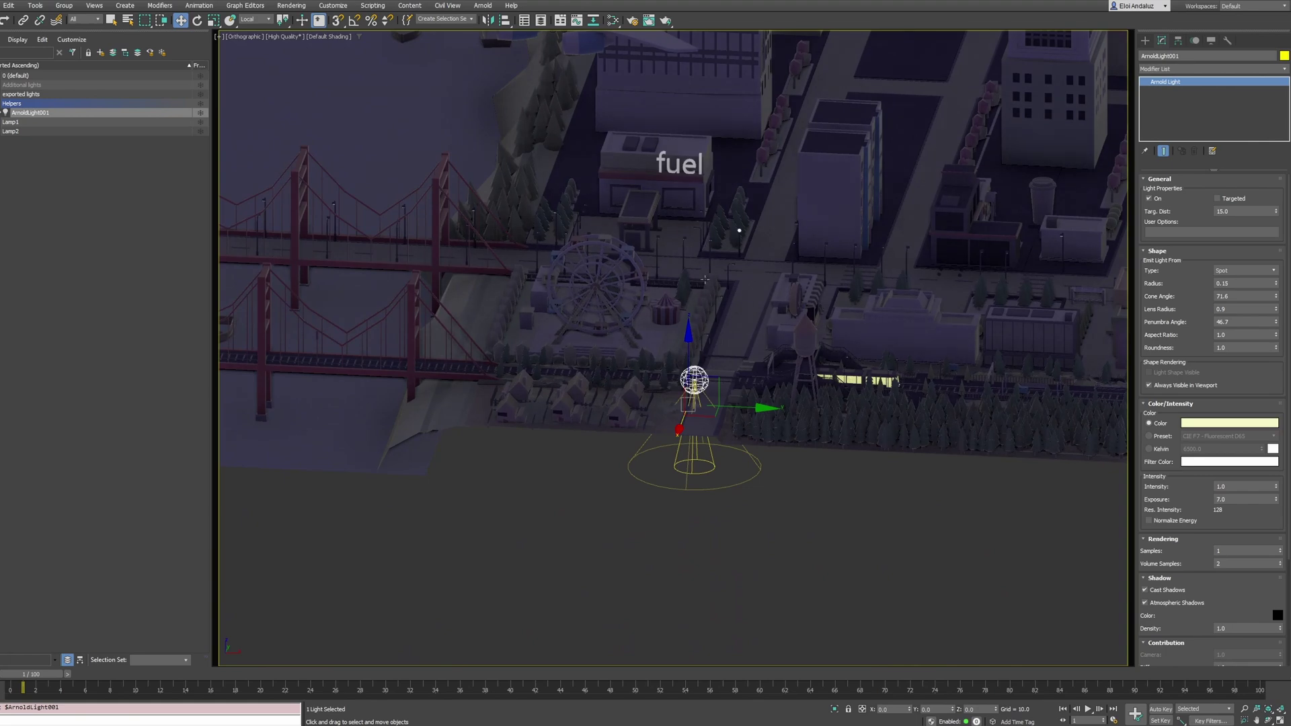
{"action": "middle_click_drag", "start_coordinate": [764, 261], "coordinate": [760, 342]}
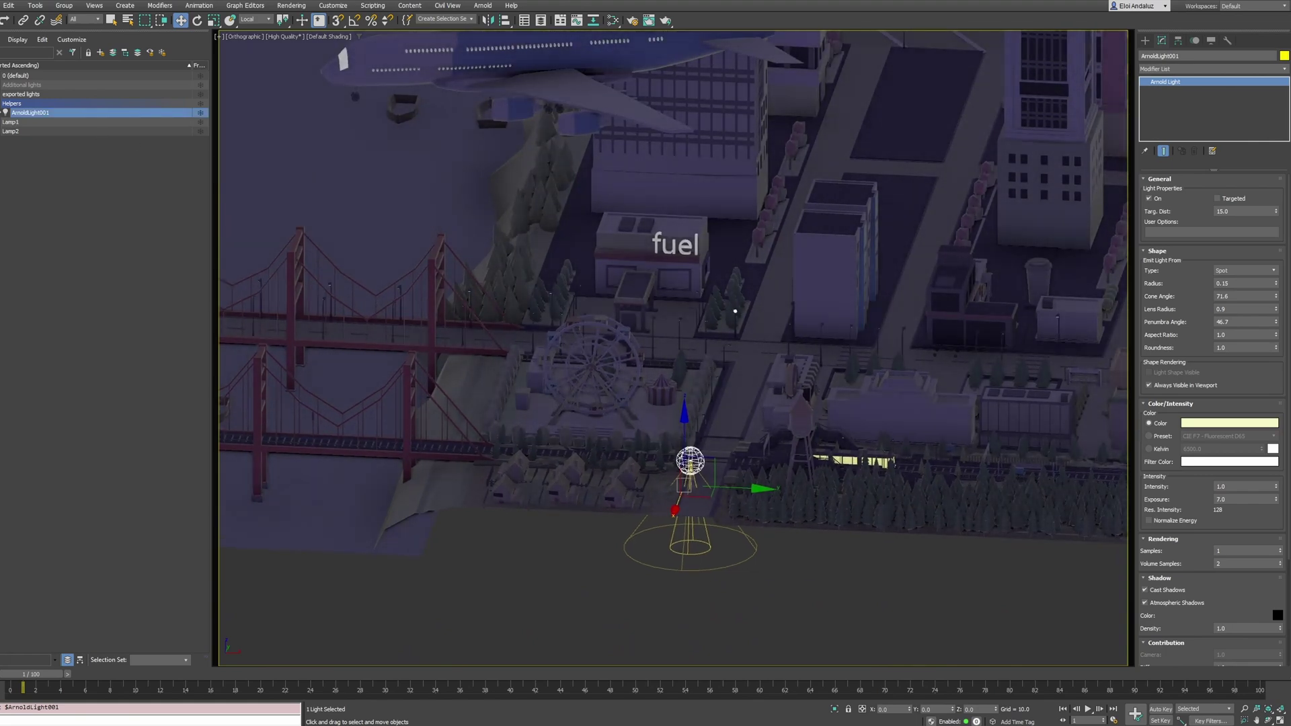
{"action": "left_click", "coordinate": [6, 140]}
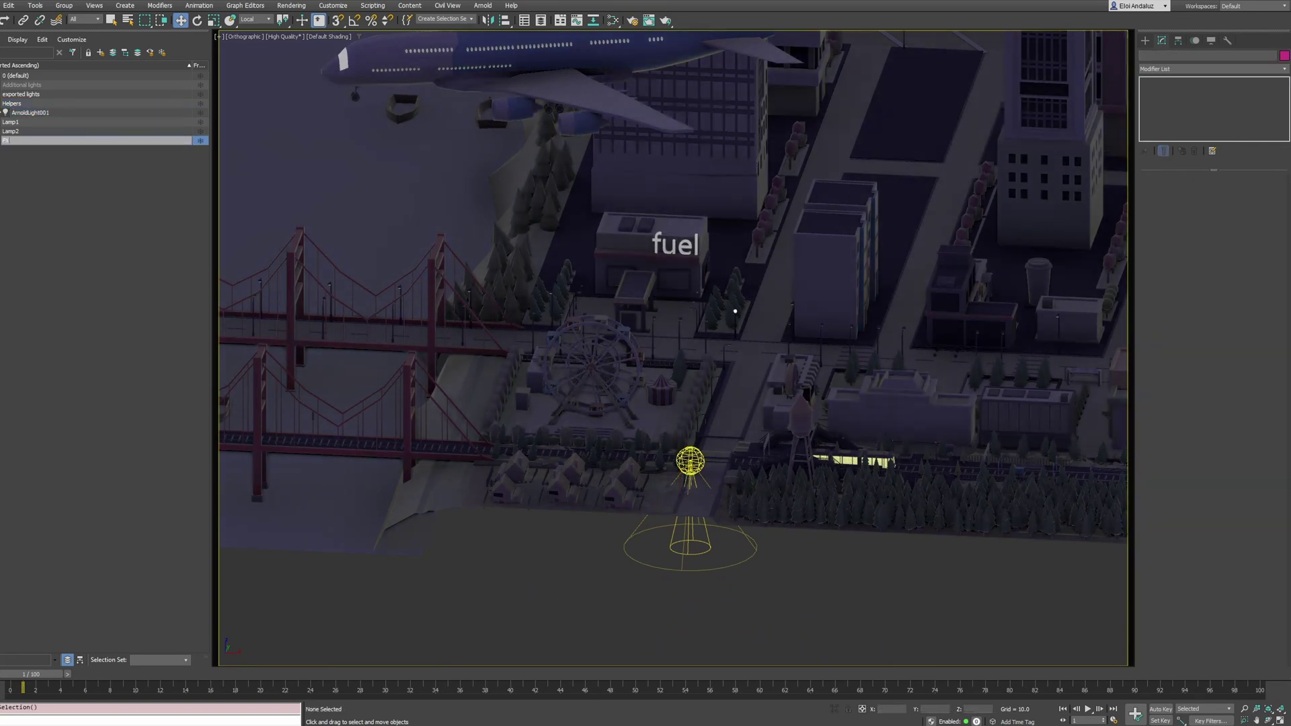
{"action": "type", "text": "FX_Tyflow"}
{"action": "left_click", "coordinate": [1145, 40]}
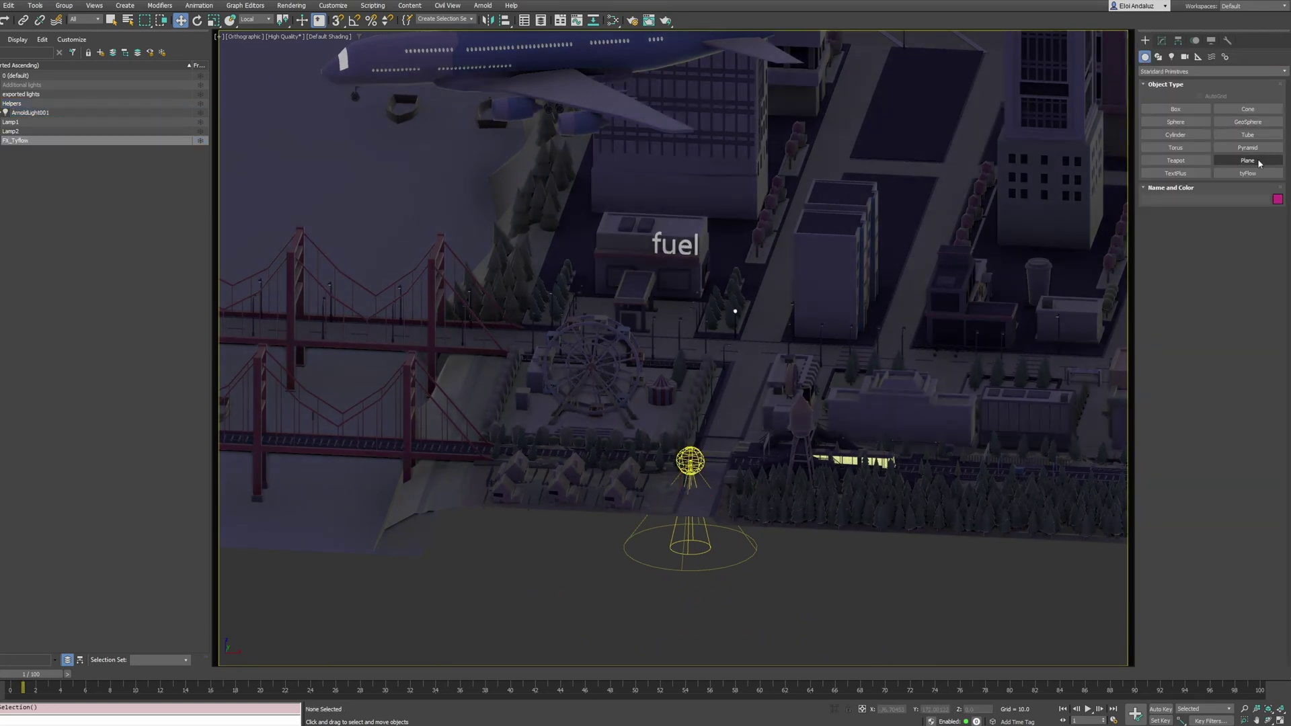
Create a tyFlow object in front of the city beside the Arnold light, and open its flow editor
{"action": "left_click", "coordinate": [1248, 173]}
{"action": "left_click_drag", "start_coordinate": [760, 567], "coordinate": [781, 577]}
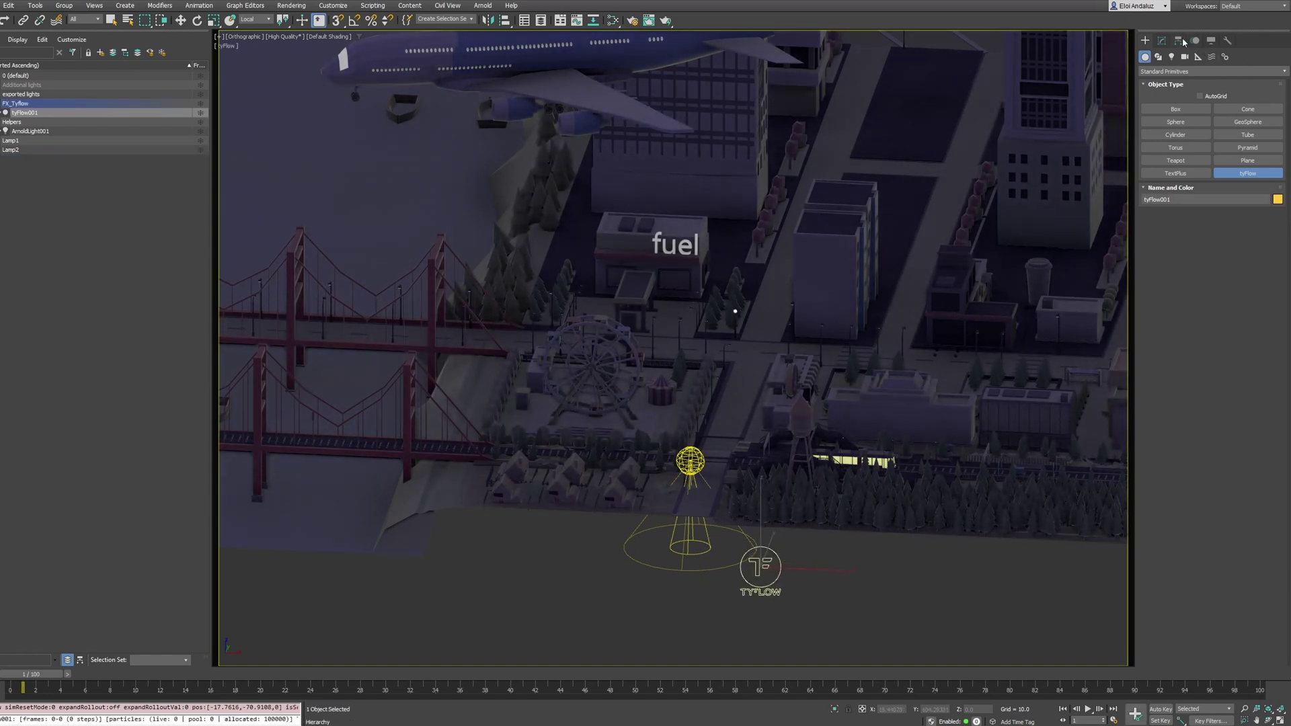
{"action": "left_click", "coordinate": [1161, 40]}
{"action": "left_click", "coordinate": [1196, 204]}
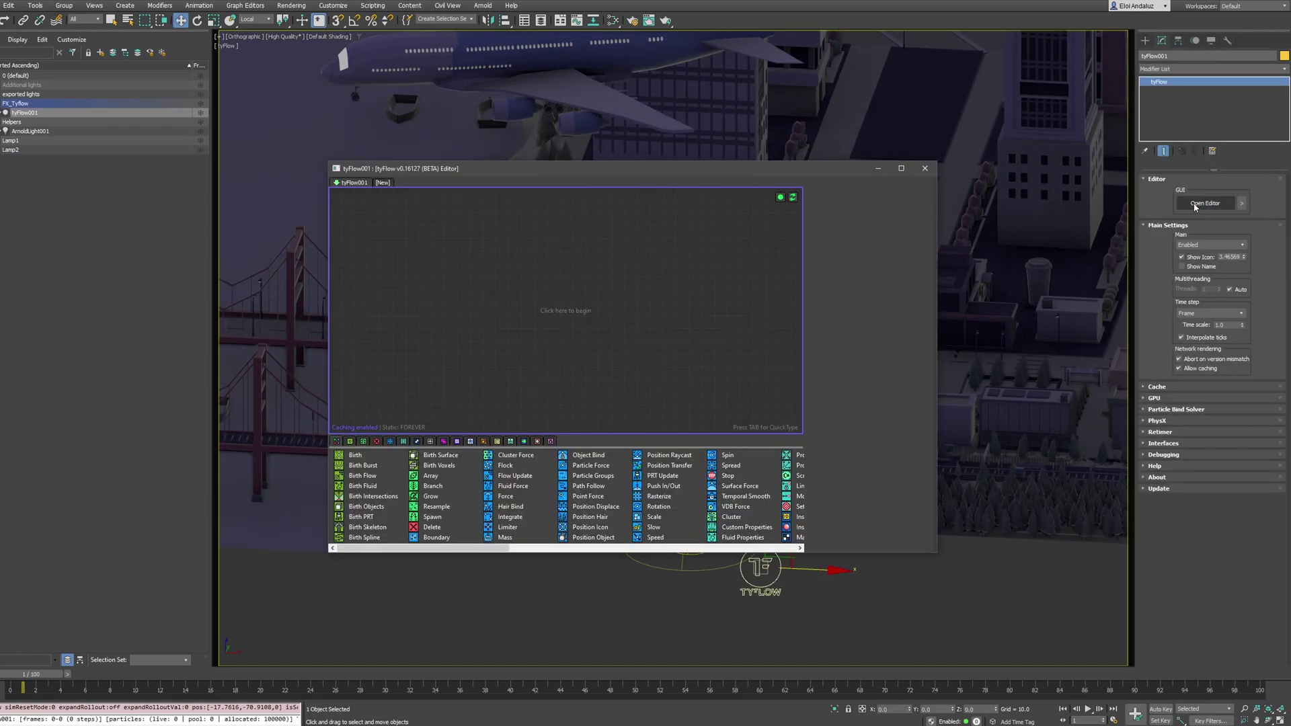
{"action": "left_click_drag", "start_coordinate": [575, 171], "coordinate": [223, 161]}
{"action": "middle_click_drag", "start_coordinate": [869, 398], "coordinate": [869, 345]}
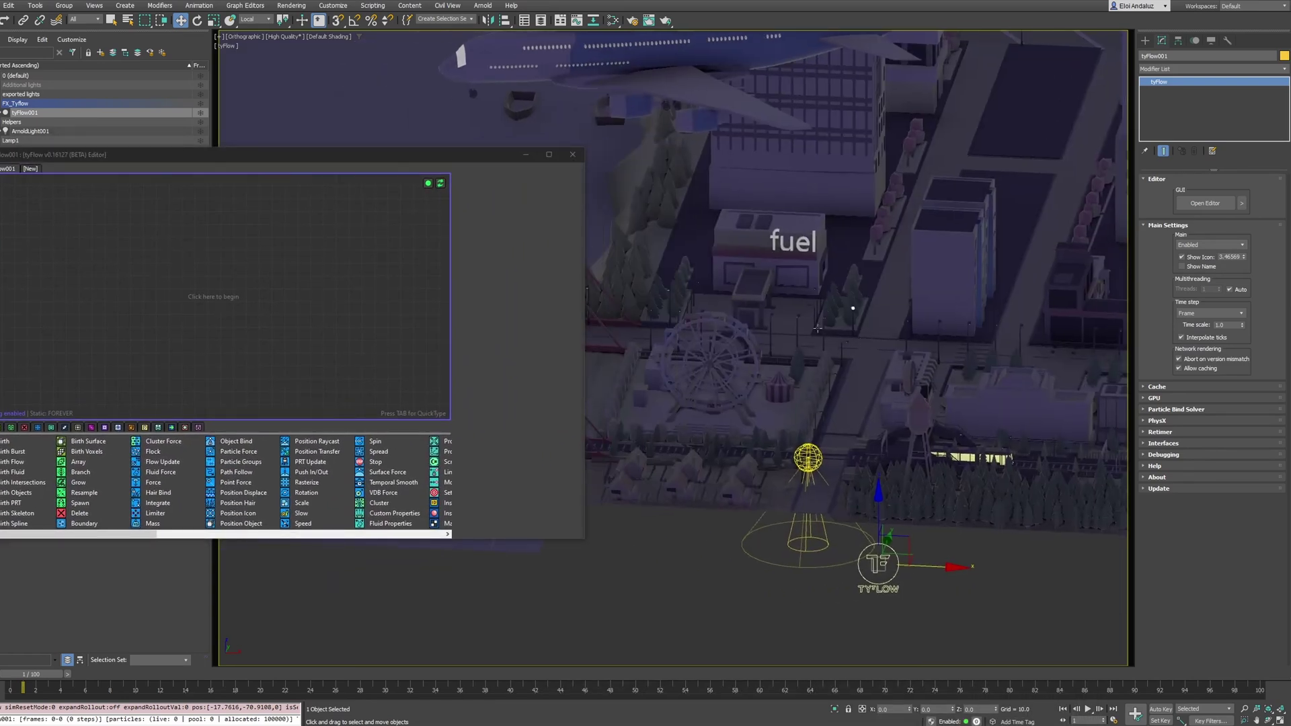
Create a new event containing a Birth Objects operator in the flow graph
{"action": "key", "text": "Tab"}
{"action": "type", "text": "birth o"}
{"action": "key", "text": "Return"}
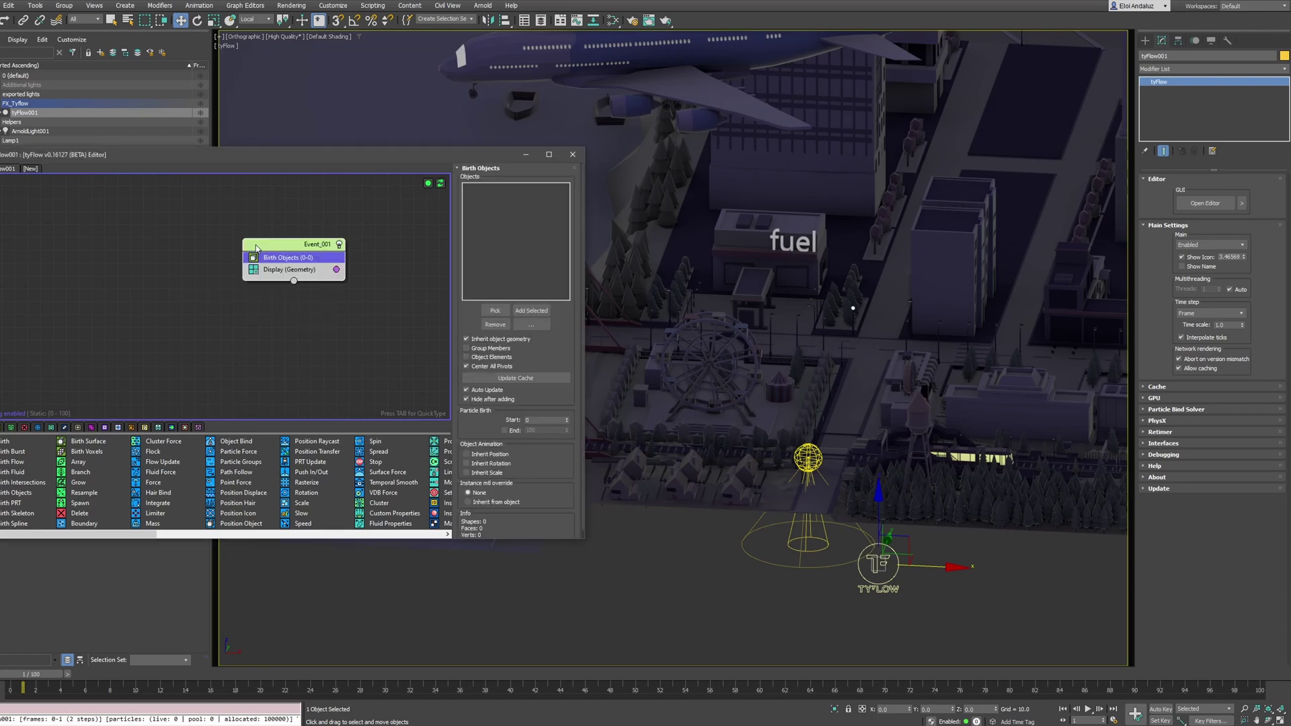
{"action": "left_click_drag", "start_coordinate": [405, 155], "coordinate": [575, 269]}
Add all street lamps of the Lamp1 layer to the Birth Objects operator's object list
{"action": "double_click", "coordinate": [14, 144]}
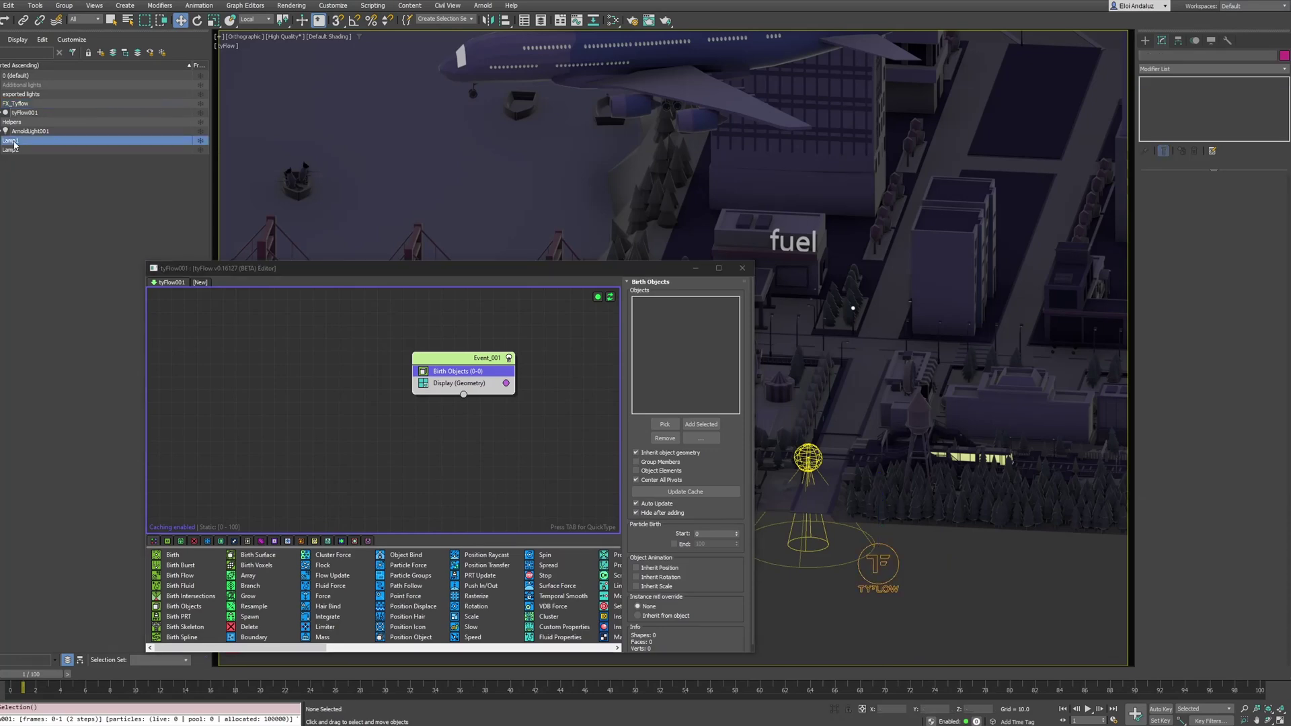
{"action": "left_click", "coordinate": [701, 424]}
{"action": "left_click_drag", "start_coordinate": [404, 268], "coordinate": [94, 202]}
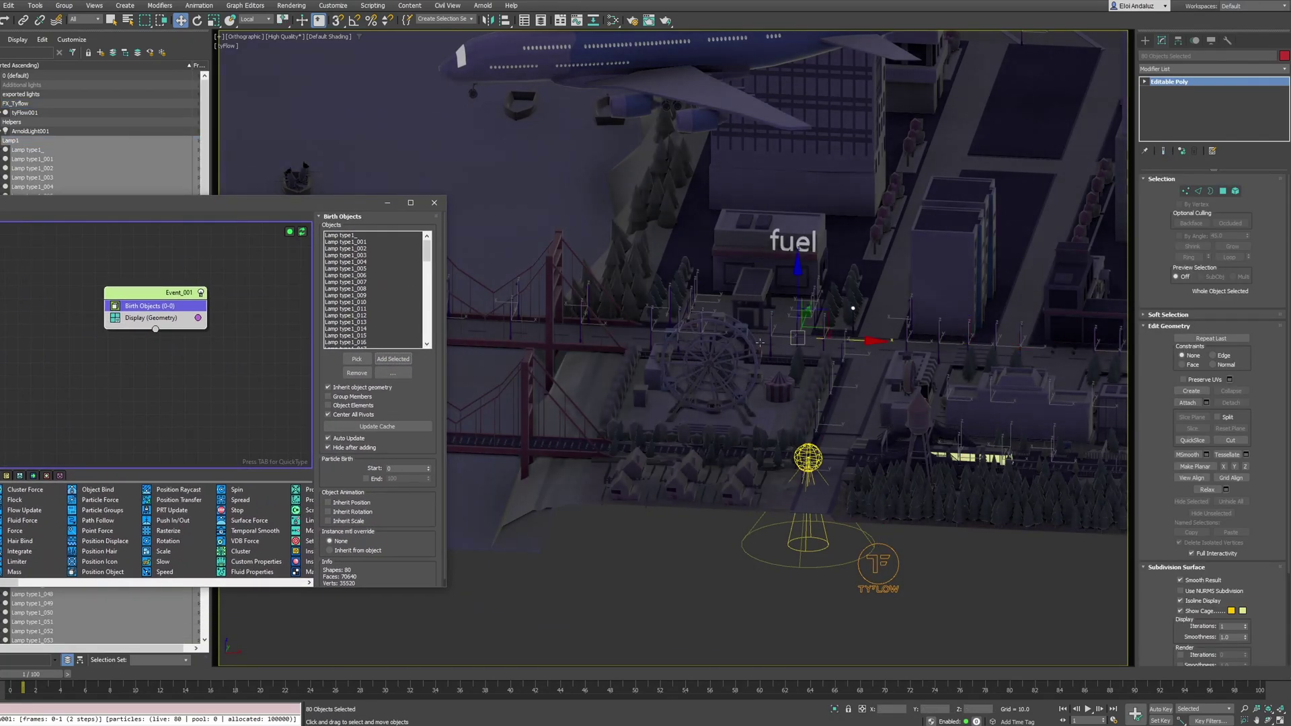
Disable Inherit object geometry in the Birth Objects operator, comparing a street lamp in the scene with the option on and off
{"action": "scroll", "coordinate": [840, 377], "scroll_direction": "up", "scroll_amount": 15}
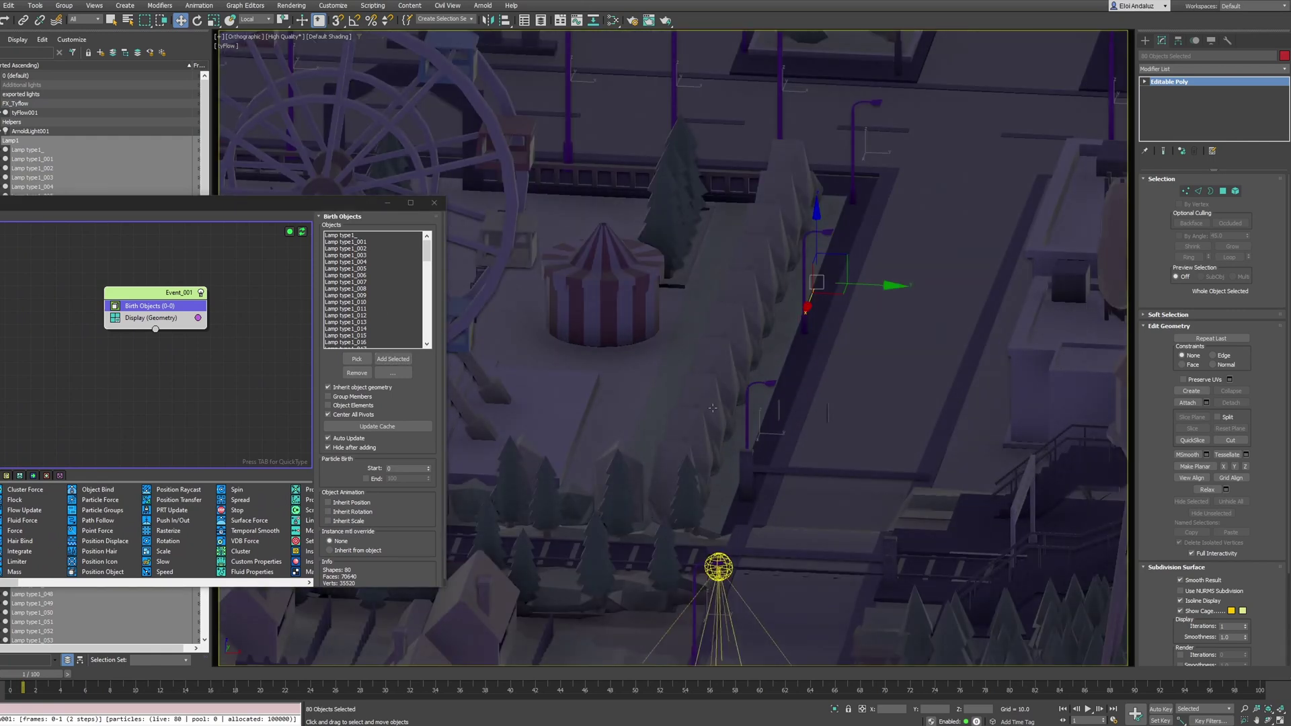
{"action": "scroll", "coordinate": [838, 337], "scroll_direction": "up", "scroll_amount": 5}
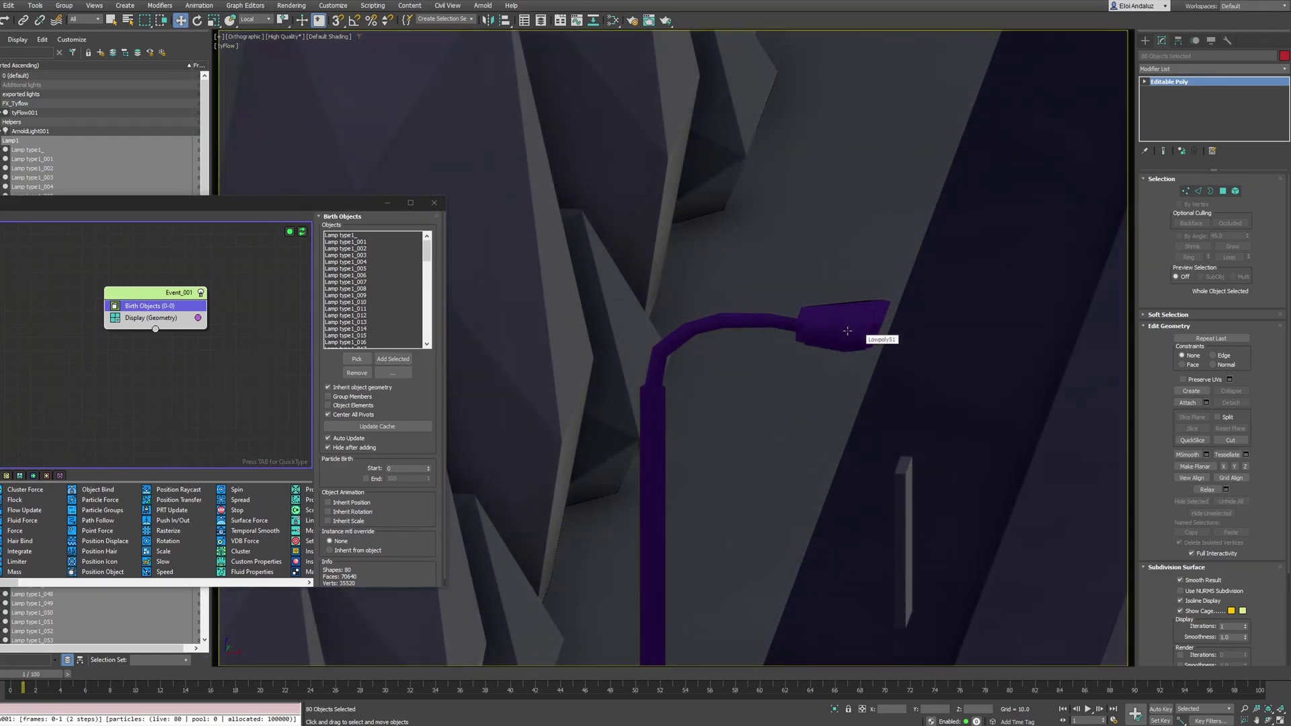
{"action": "left_click", "coordinate": [328, 388]}
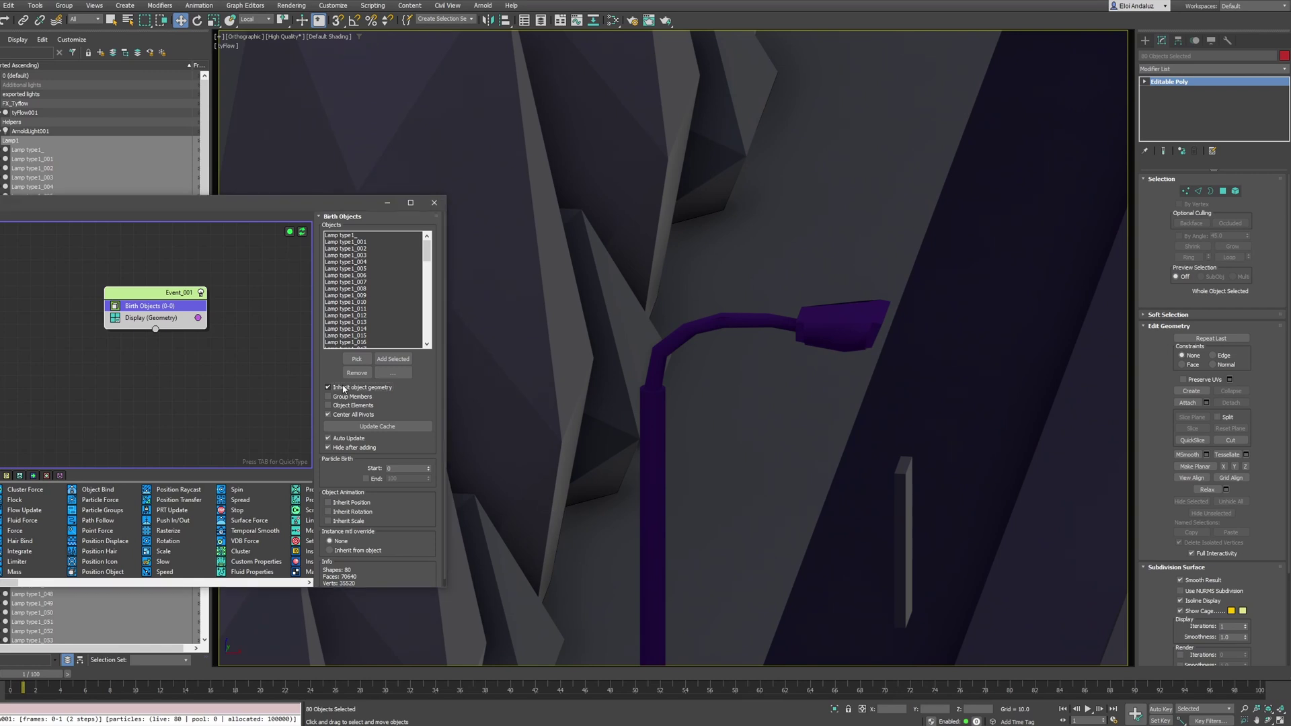
{"action": "scroll", "coordinate": [662, 312], "scroll_direction": "down", "scroll_amount": 5}
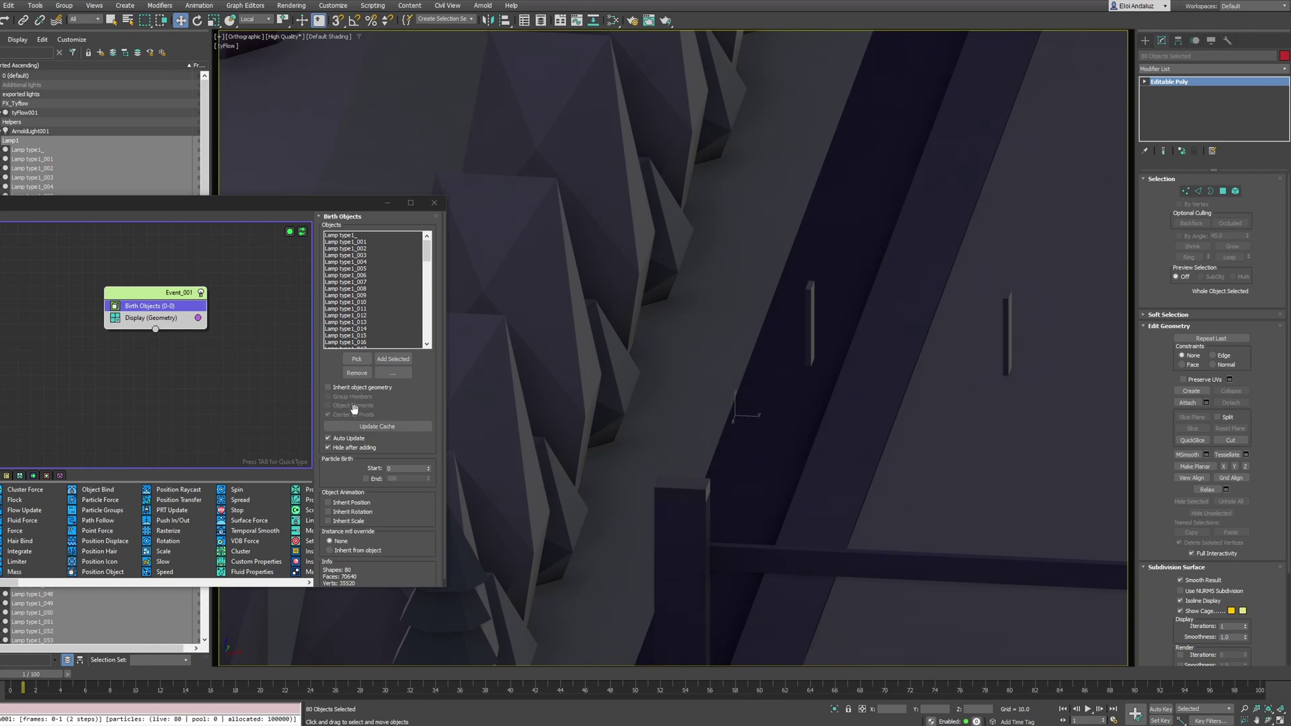
{"action": "left_click", "coordinate": [328, 387]}
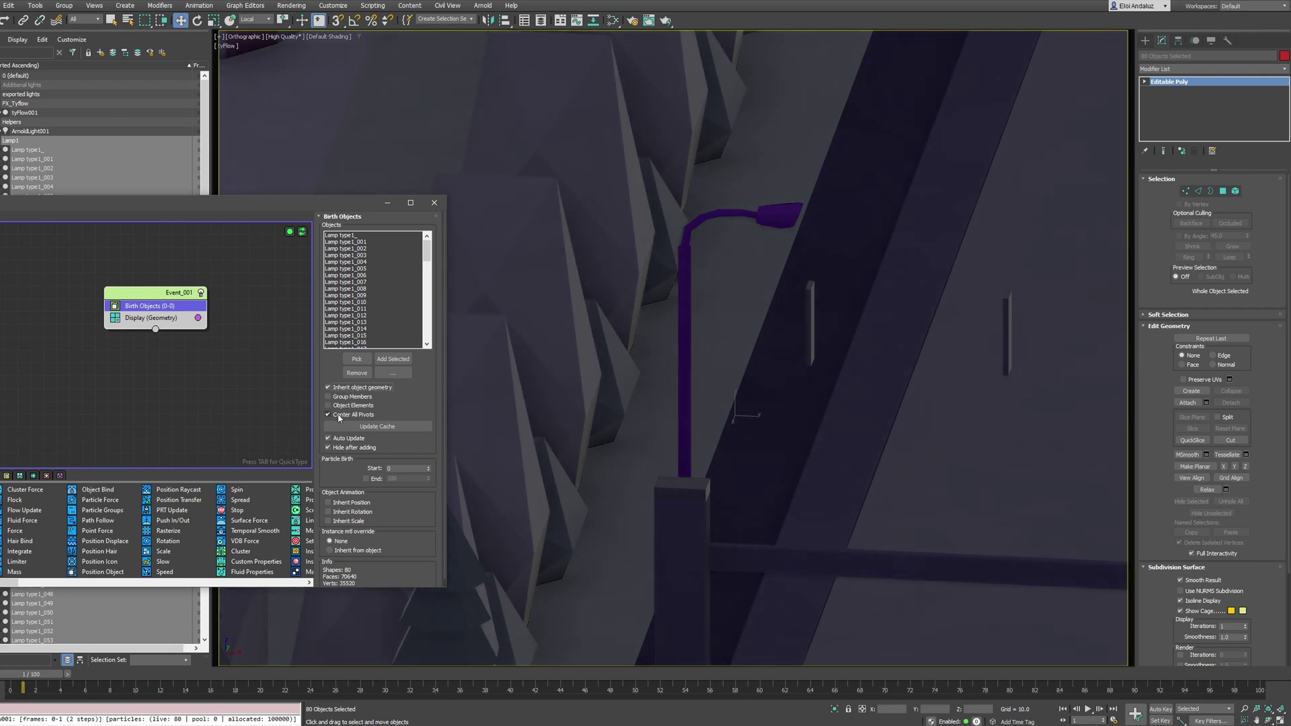
{"action": "left_click", "coordinate": [326, 388]}
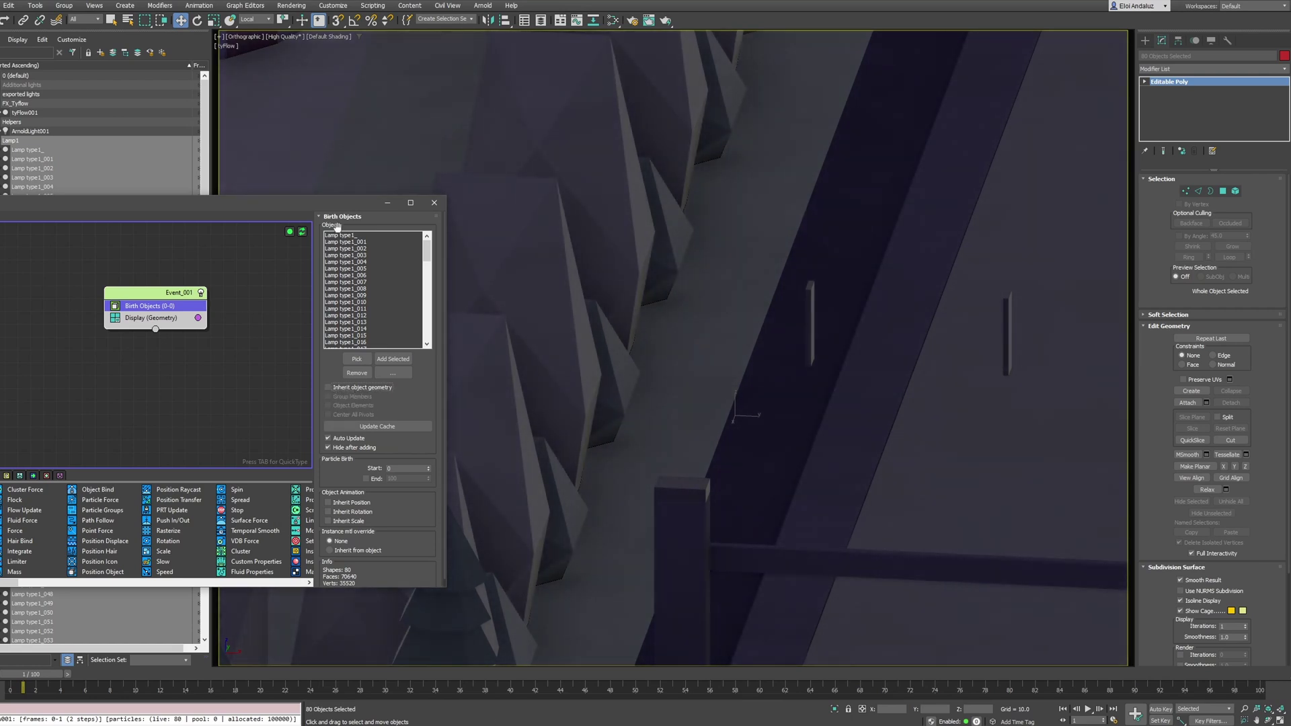
{"action": "left_click_drag", "start_coordinate": [343, 203], "coordinate": [689, 153]}
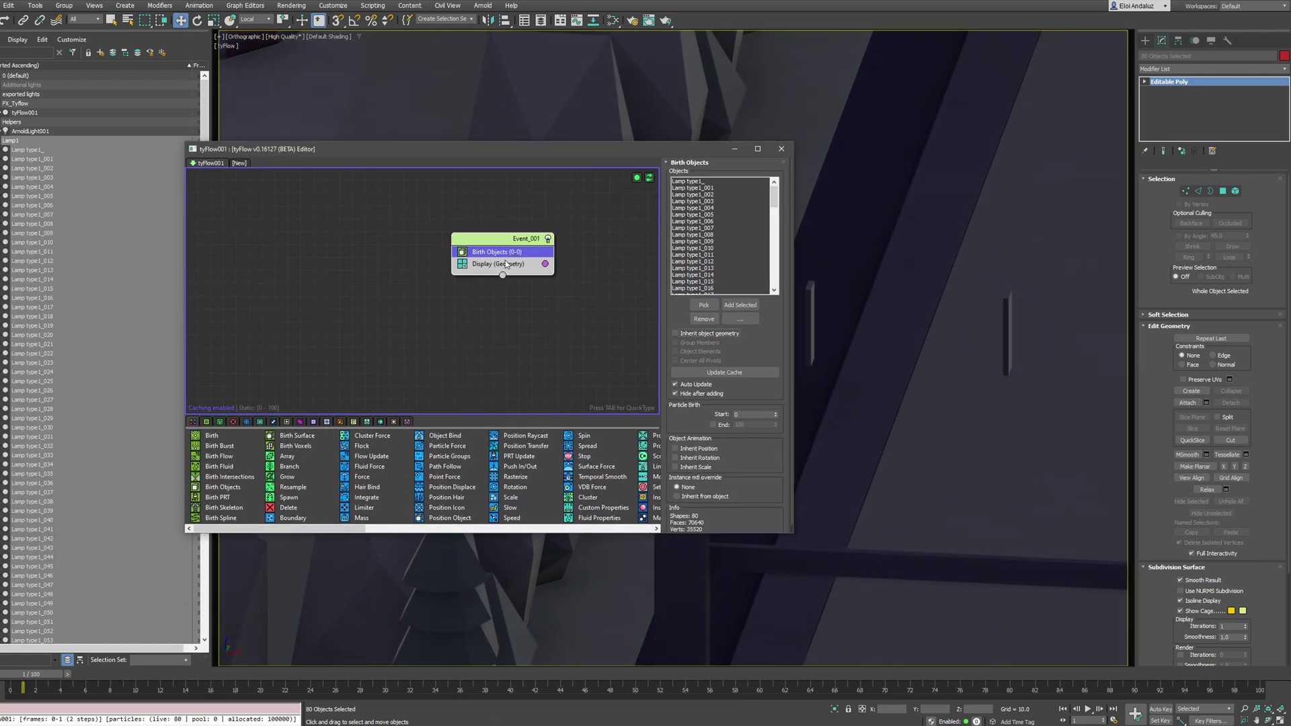
Set the event's Display operator type to Ticks and return to the Birth Objects settings
{"action": "left_click", "coordinate": [508, 263]}
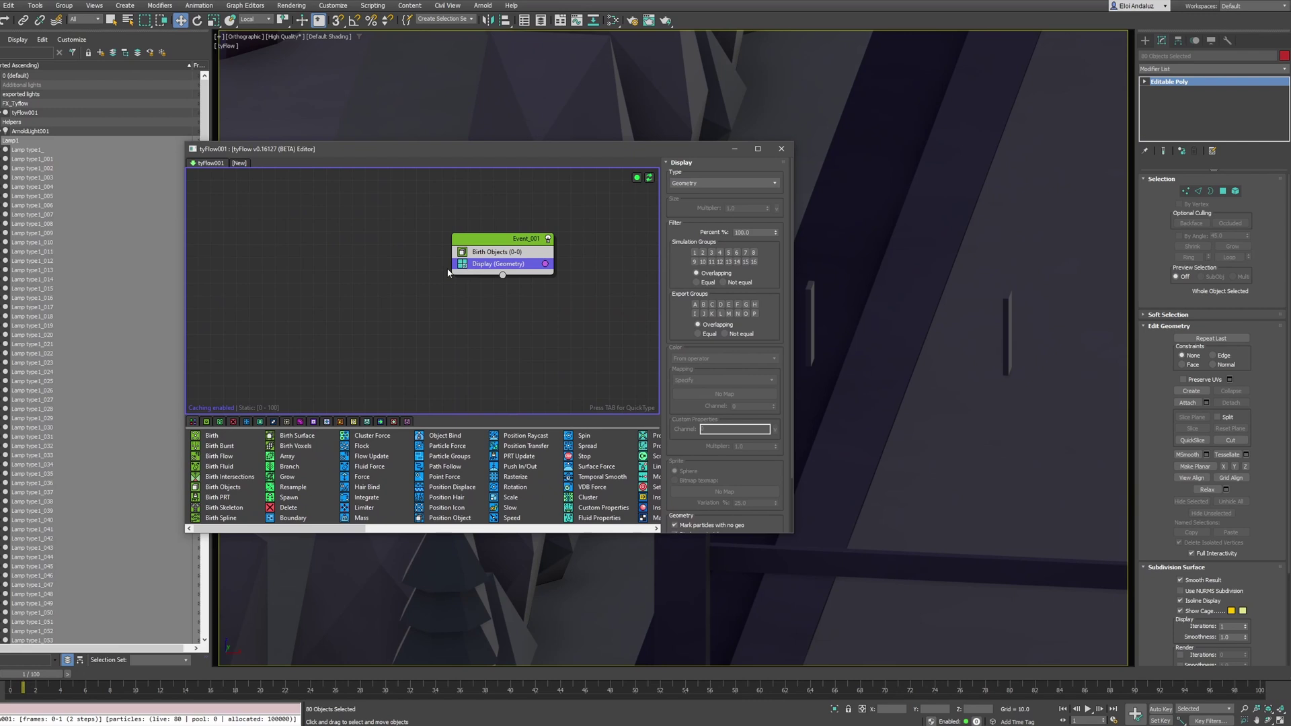
{"action": "left_click", "coordinate": [723, 191]}
{"action": "left_click", "coordinate": [698, 217]}
{"action": "middle_click_drag", "start_coordinate": [1018, 224], "coordinate": [903, 296], "text": "alt"}
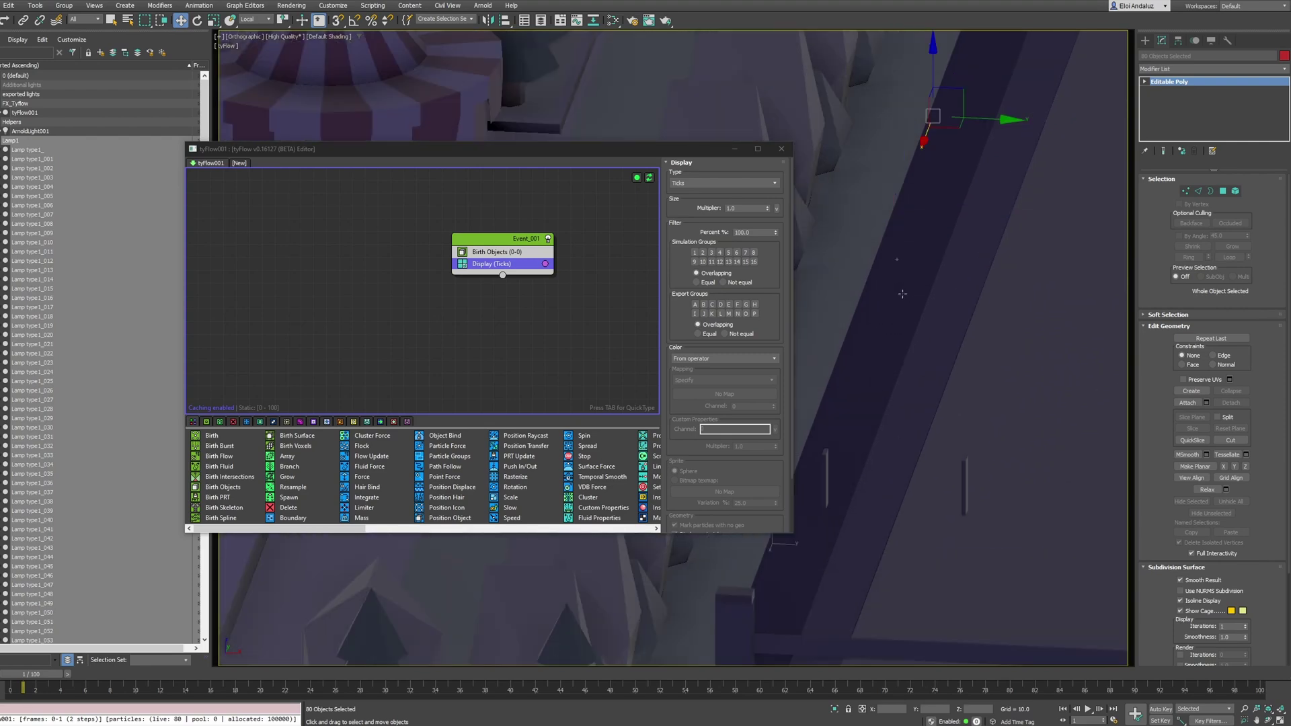
{"action": "scroll", "coordinate": [902, 296], "scroll_direction": "up", "scroll_amount": 3}
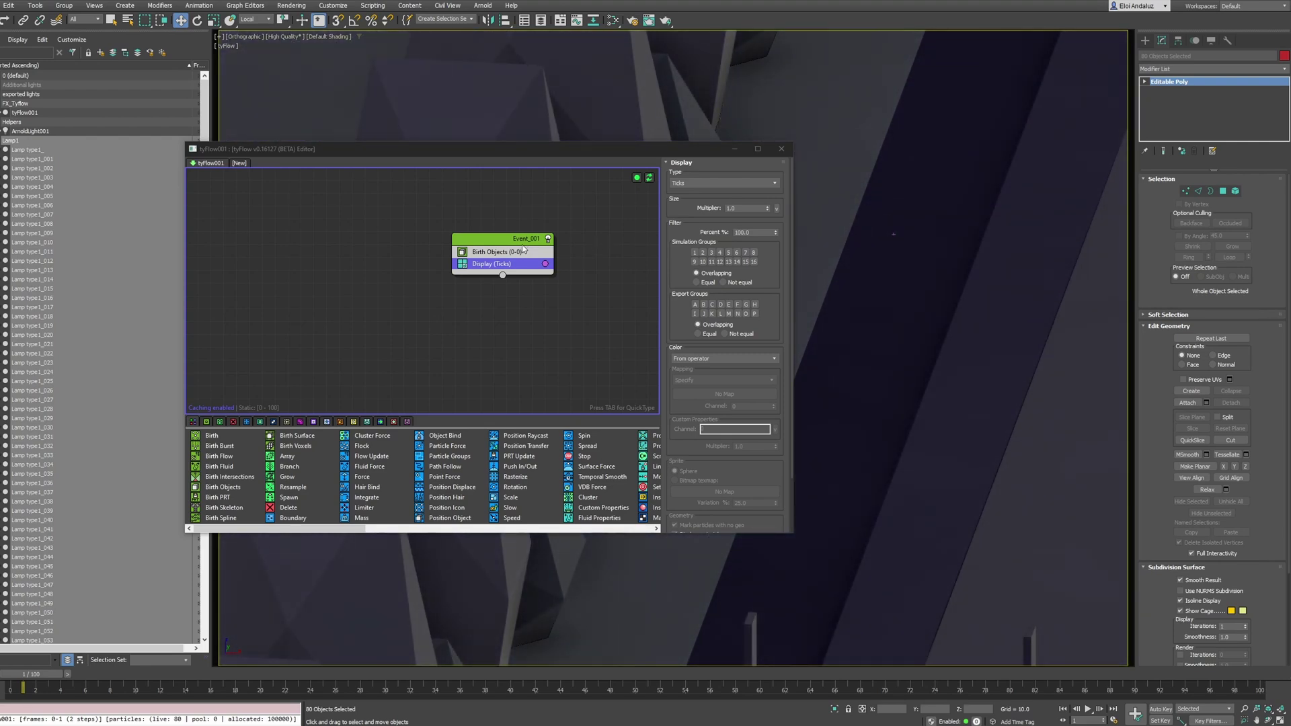
{"action": "left_click", "coordinate": [502, 250]}
{"action": "left_click_drag", "start_coordinate": [536, 149], "coordinate": [249, 177]}
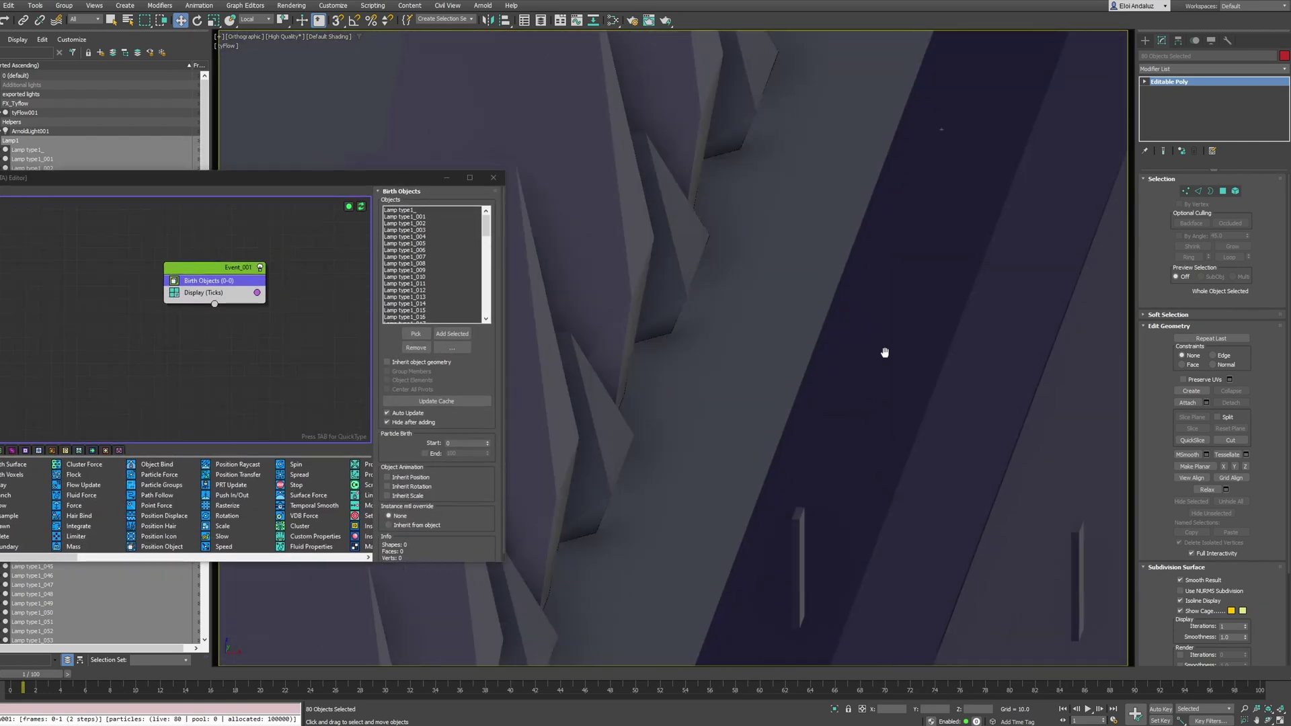
Add an Export Particles operator as a separate event and place it below the birth event
{"action": "scroll", "coordinate": [855, 406], "scroll_direction": "down", "scroll_amount": 4}
{"action": "scroll", "coordinate": [839, 278], "scroll_direction": "down", "scroll_amount": 5}
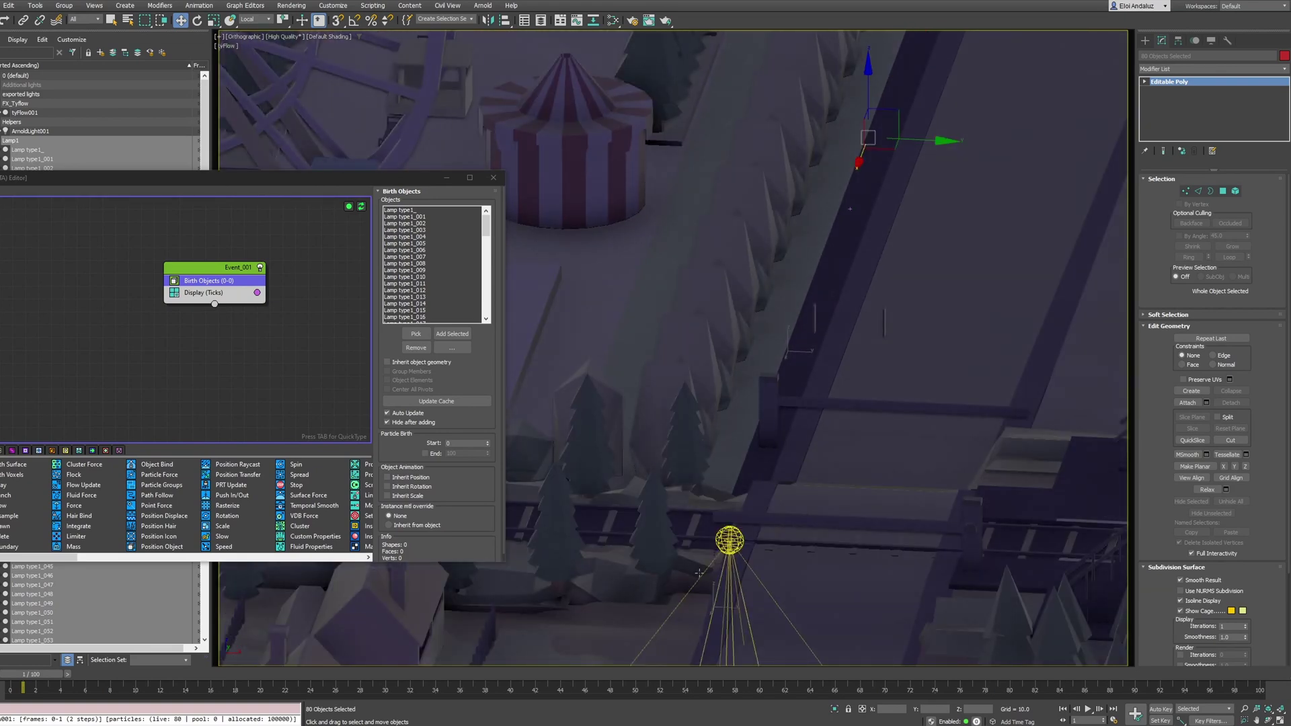
{"action": "scroll", "coordinate": [807, 403], "scroll_direction": "up", "scroll_amount": 3}
{"action": "middle_click_drag", "start_coordinate": [807, 404], "coordinate": [818, 267]}
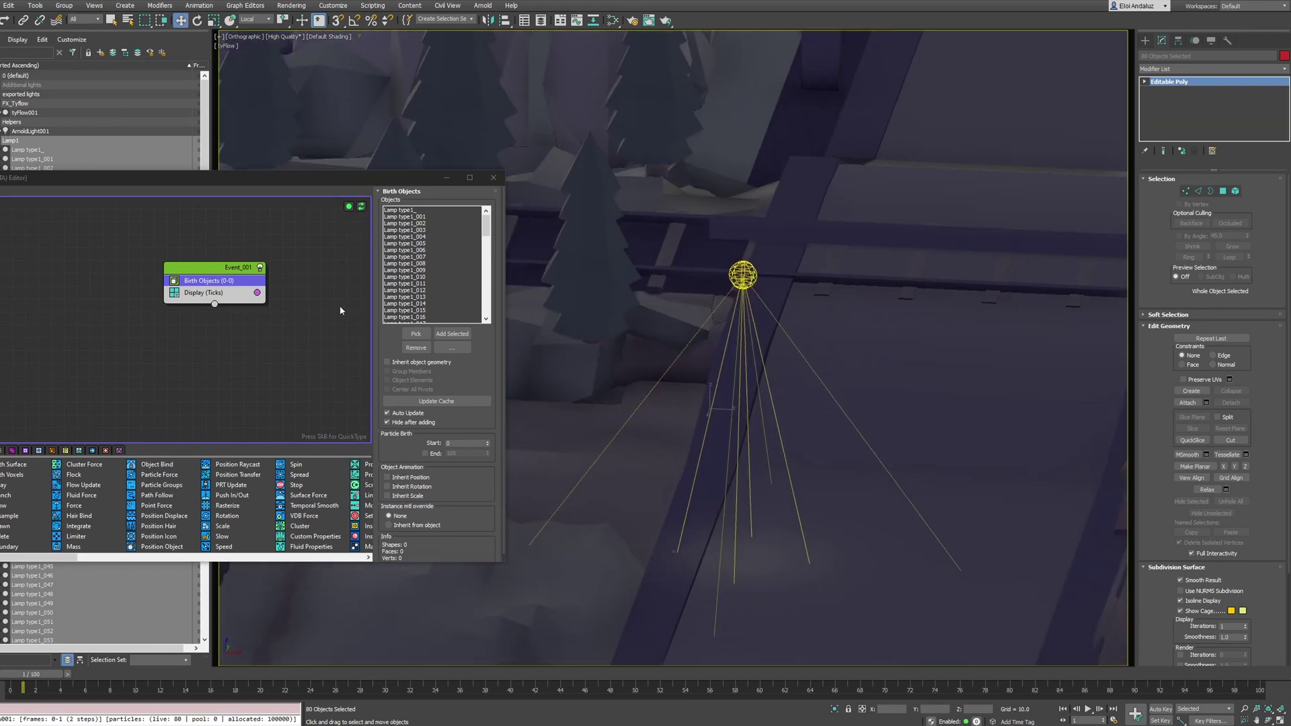
{"action": "left_click", "coordinate": [356, 309]}
{"action": "key", "text": "Tab"}
{"action": "type", "text": "expor"}
{"action": "key", "text": "Return"}
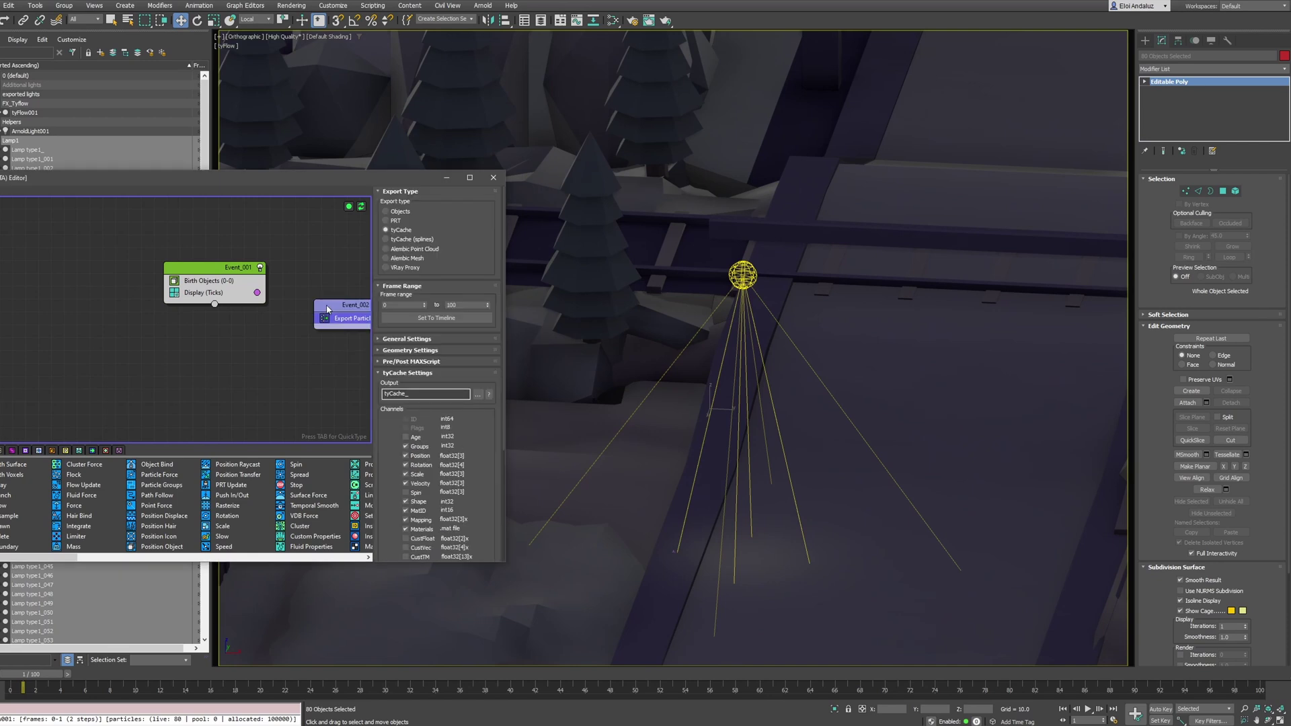
{"action": "left_click_drag", "start_coordinate": [327, 309], "coordinate": [274, 354]}
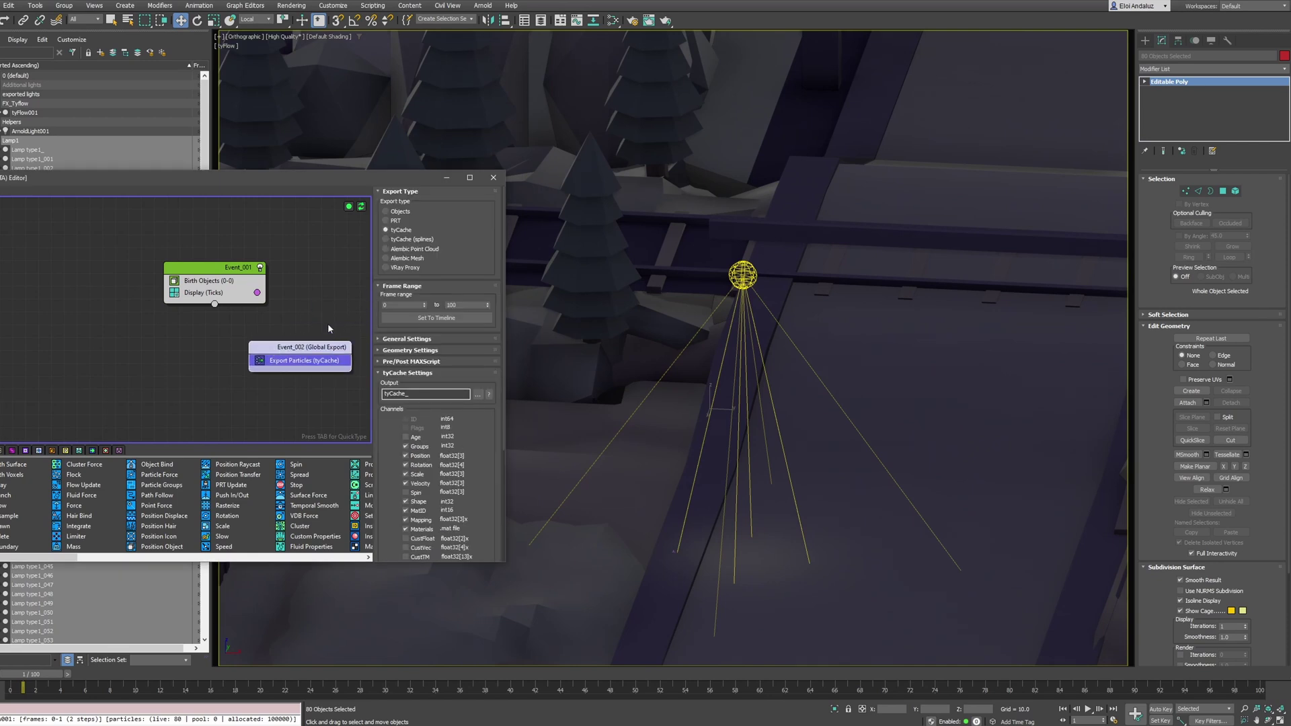
Set the export type to Objects and the export object type to Reference Objects
{"action": "left_click", "coordinate": [396, 212]}
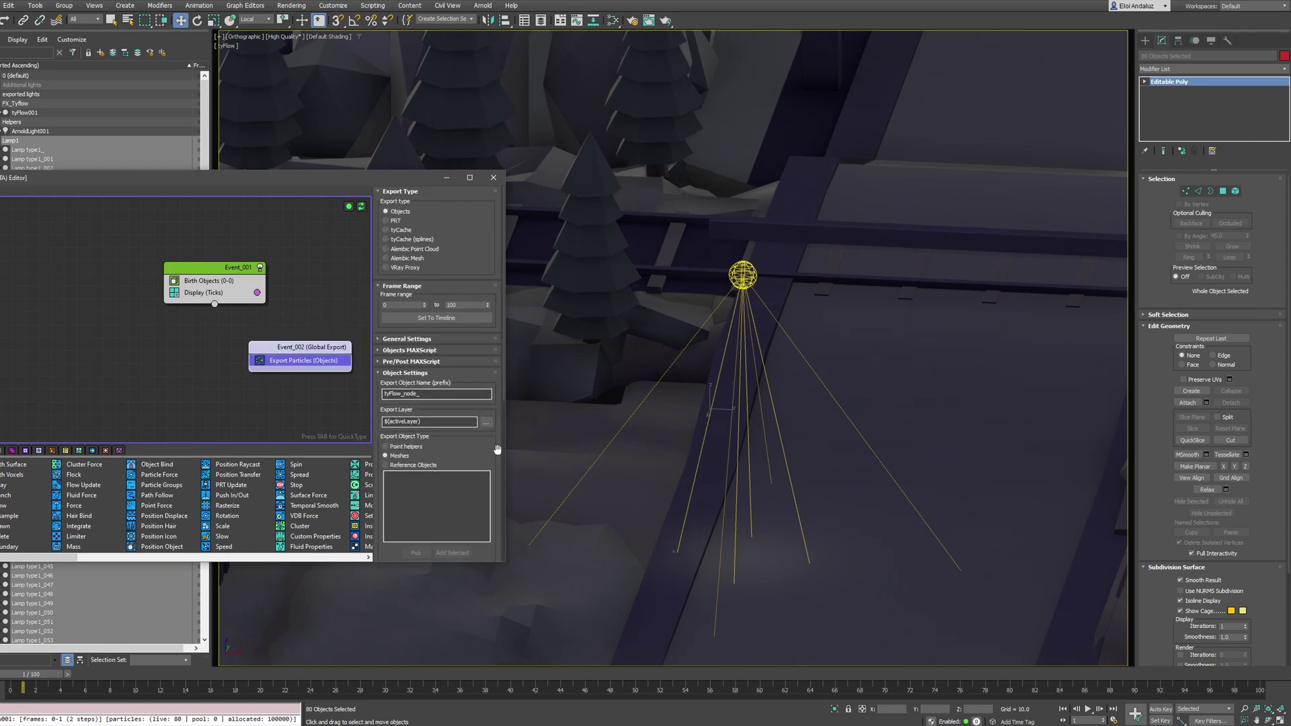
{"action": "scroll", "coordinate": [474, 369], "scroll_direction": "down", "scroll_amount": 2}
{"action": "scroll", "coordinate": [474, 369], "scroll_direction": "down", "scroll_amount": 1}
{"action": "left_click", "coordinate": [386, 357]}
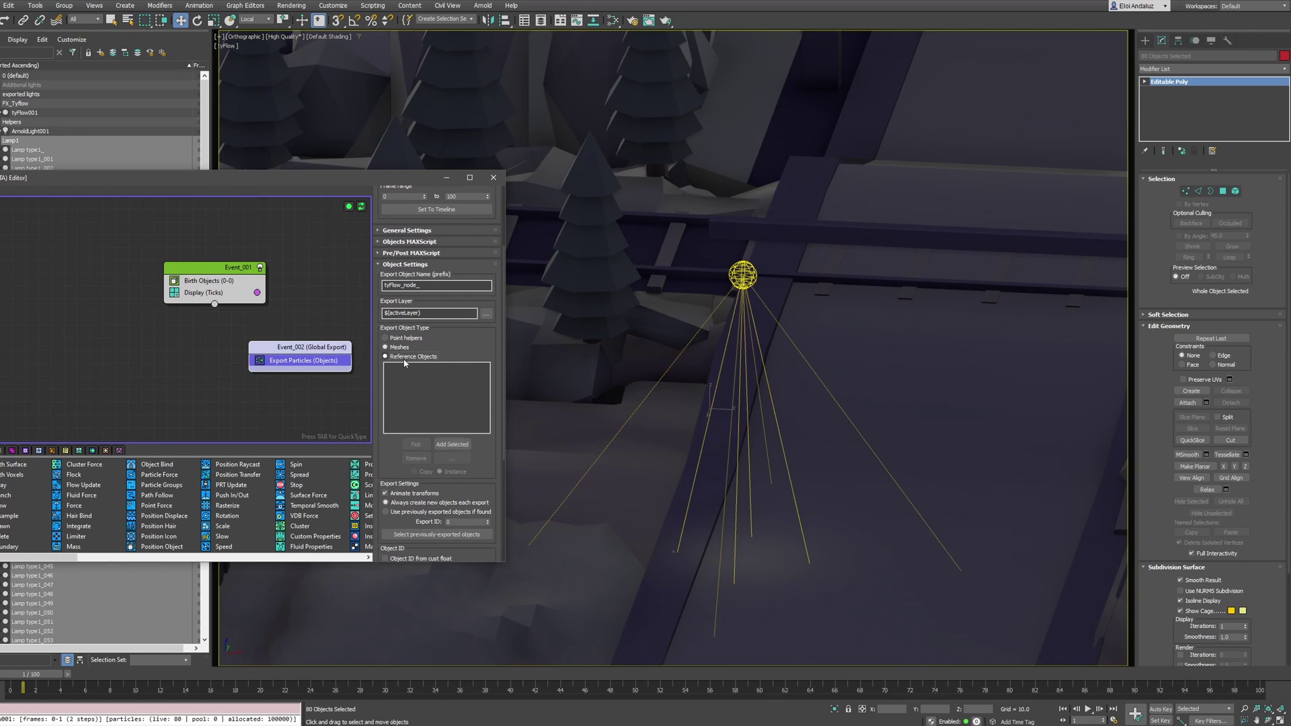
{"action": "left_click", "coordinate": [416, 443]}
{"action": "left_click", "coordinate": [744, 276]}
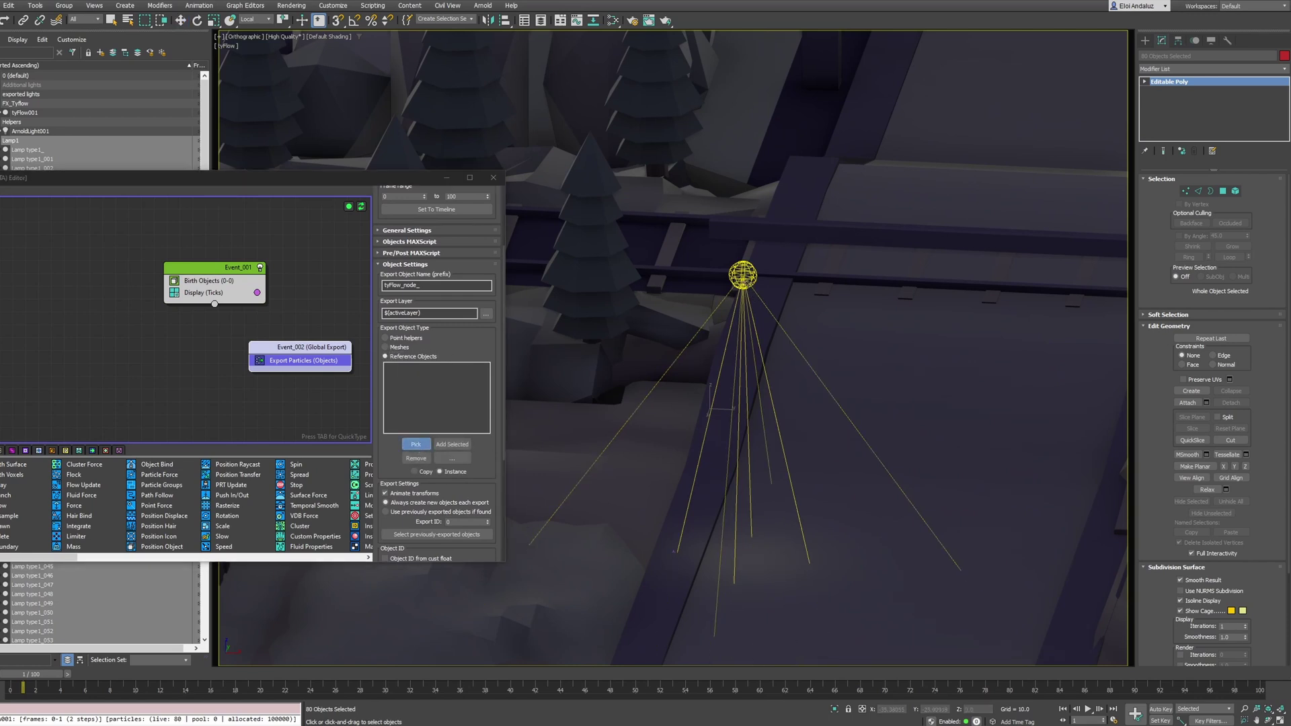
{"action": "left_click", "coordinate": [420, 367]}
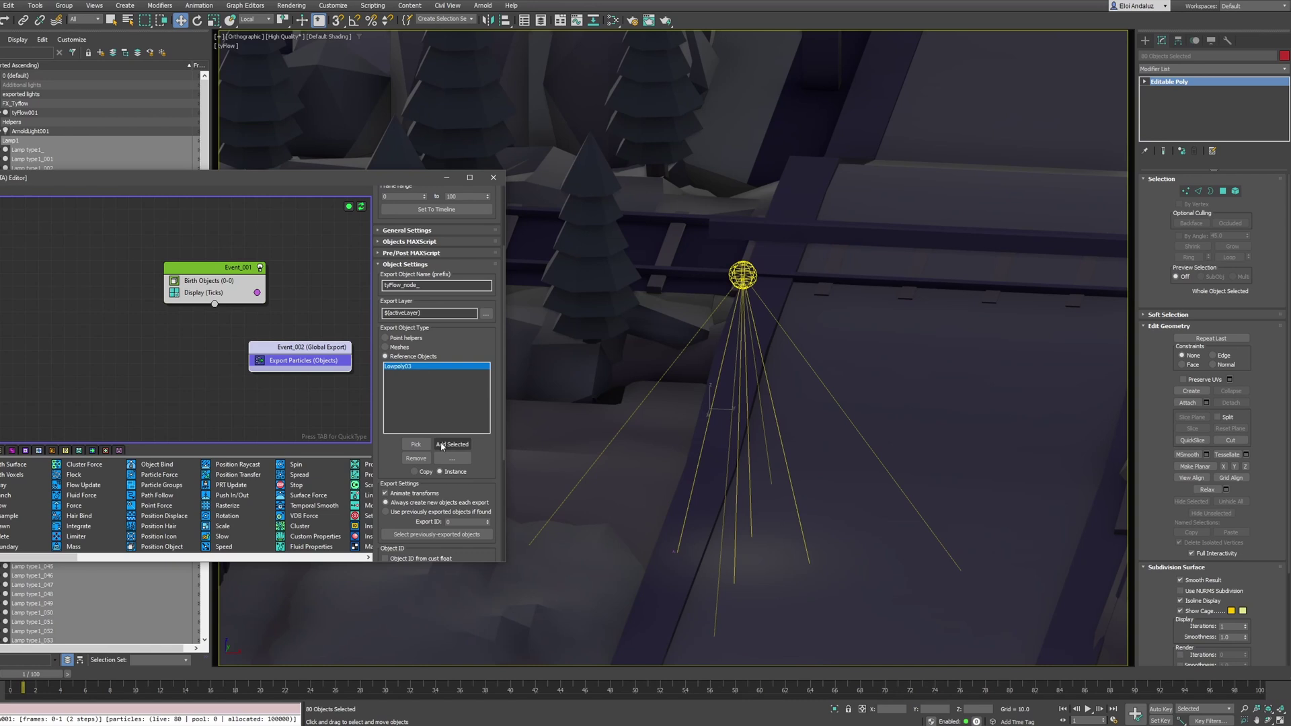
{"action": "left_click", "coordinate": [415, 458]}
Pick the Arnold light in the scene as the reference object for the export
{"action": "left_click", "coordinate": [417, 444]}
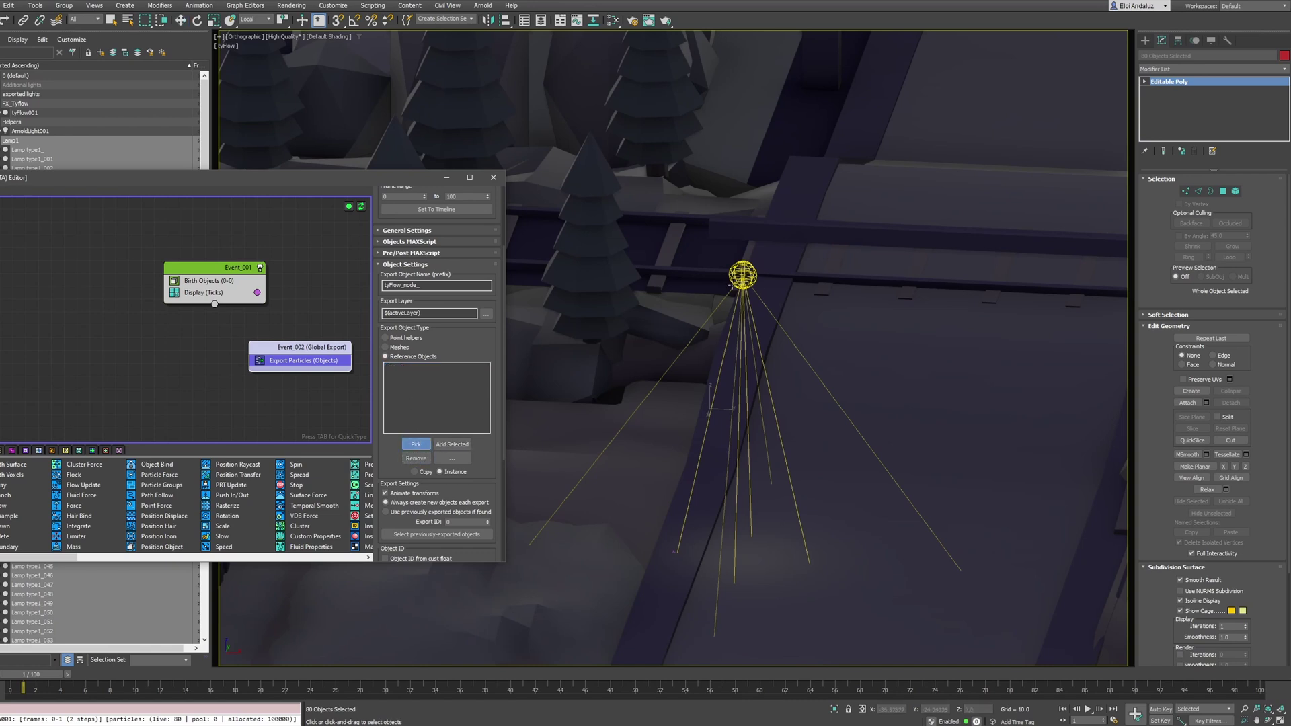
{"action": "left_click", "coordinate": [743, 276]}
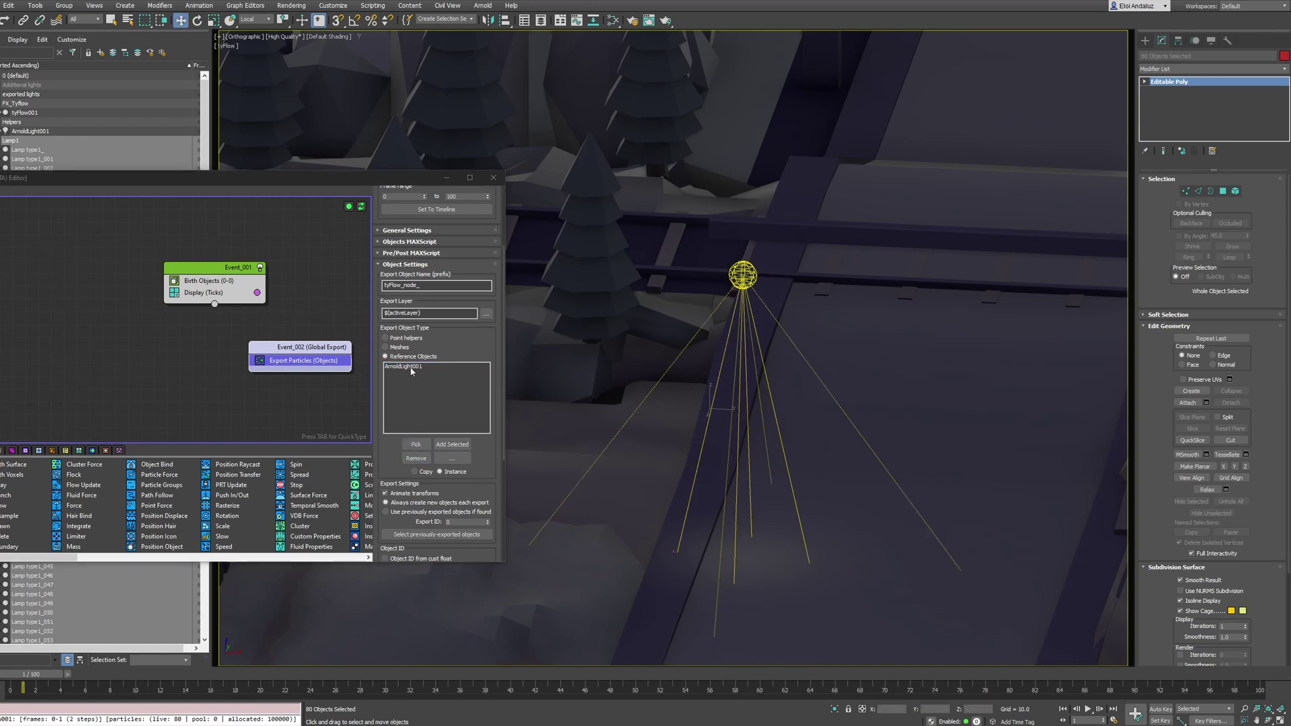
{"action": "left_click_drag", "start_coordinate": [477, 341], "coordinate": [524, 158]}
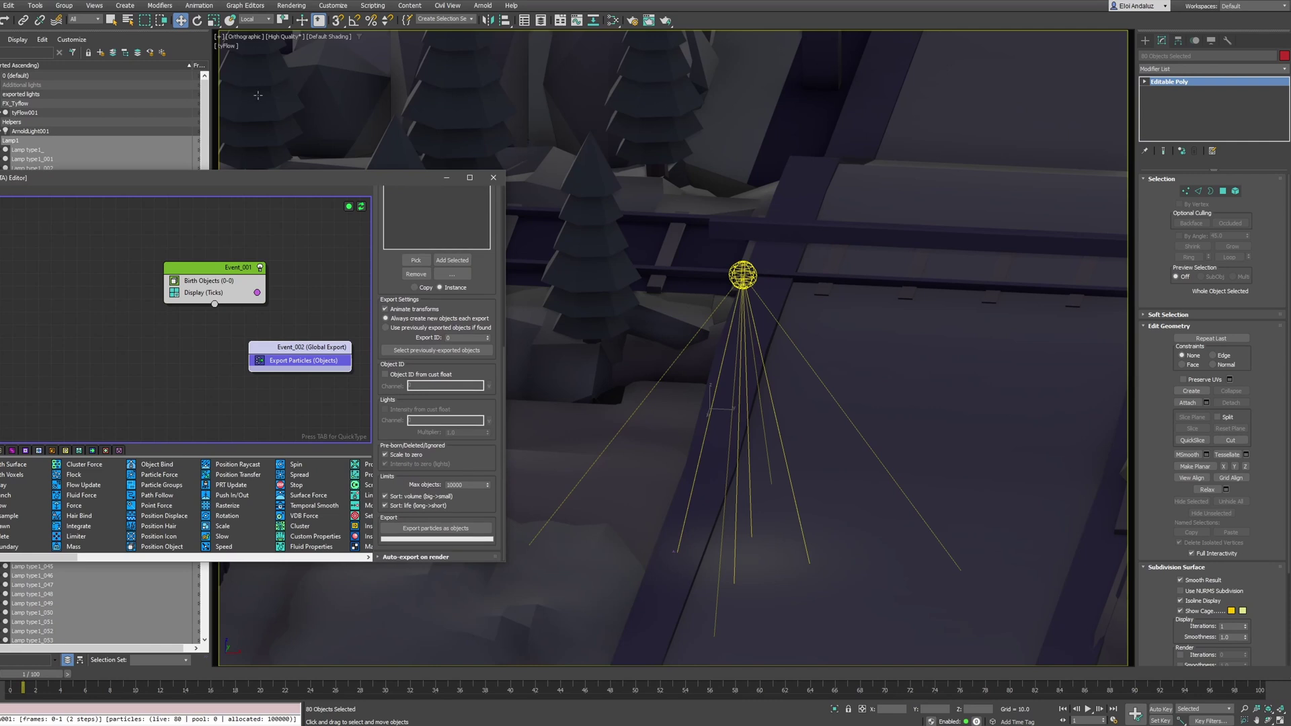
Export the particles as objects and accept creating them as scene nodes
{"action": "left_click", "coordinate": [47, 138]}
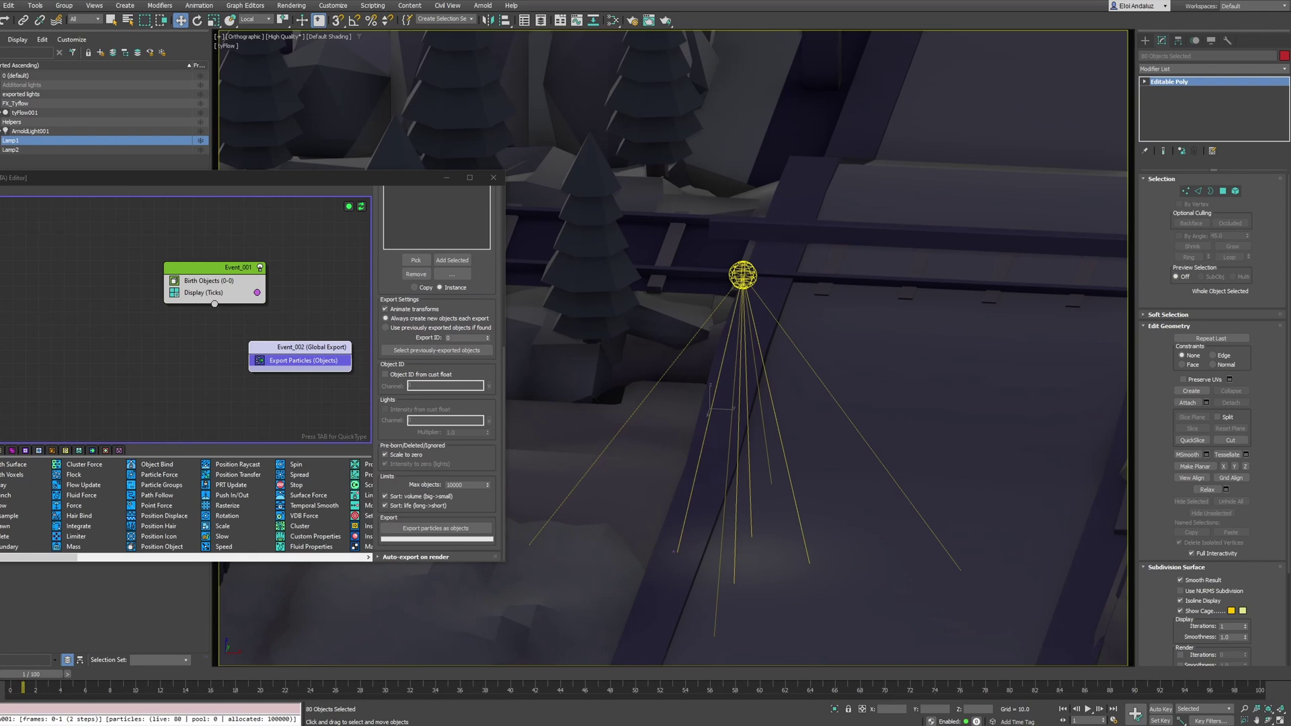
{"action": "left_click", "coordinate": [484, 463]}
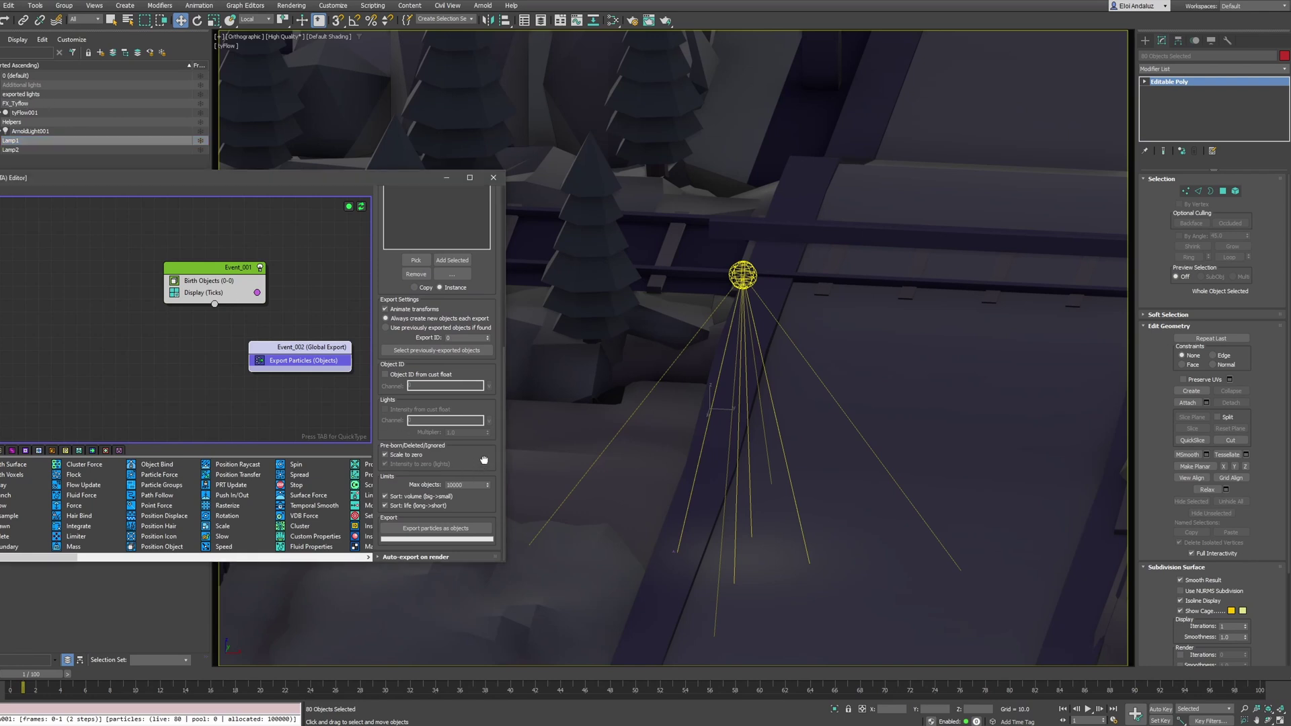
{"action": "left_click", "coordinate": [437, 530]}
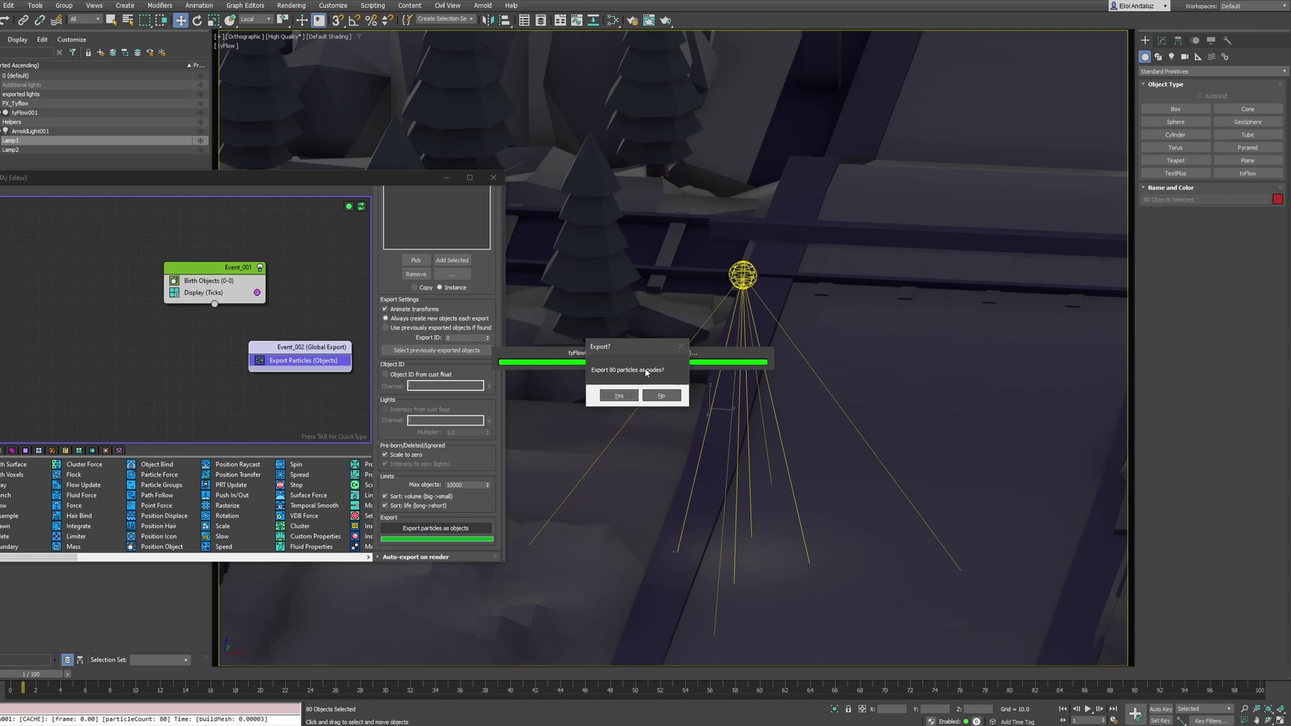
{"action": "left_click", "coordinate": [617, 396]}
{"action": "left_click", "coordinate": [652, 395]}
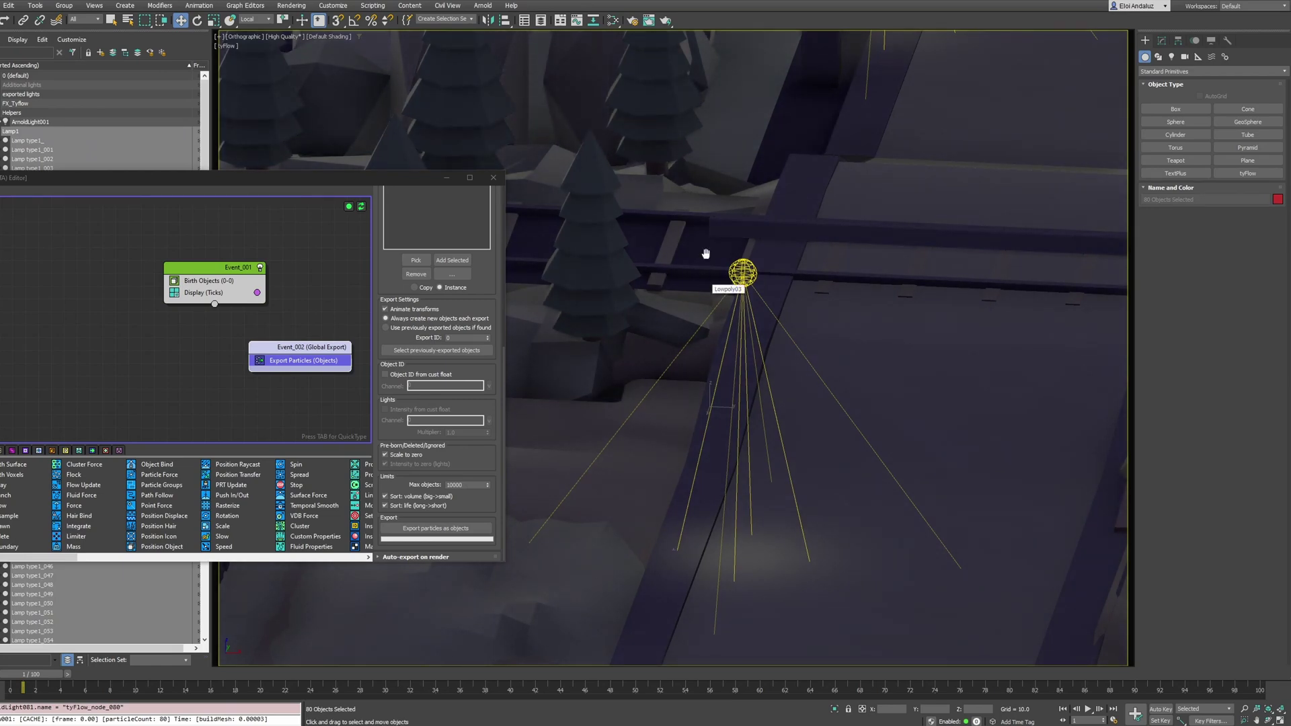
Inspect the distributed lights across the city, checking their placement at the street lamp heads
{"action": "key", "text": "z"}
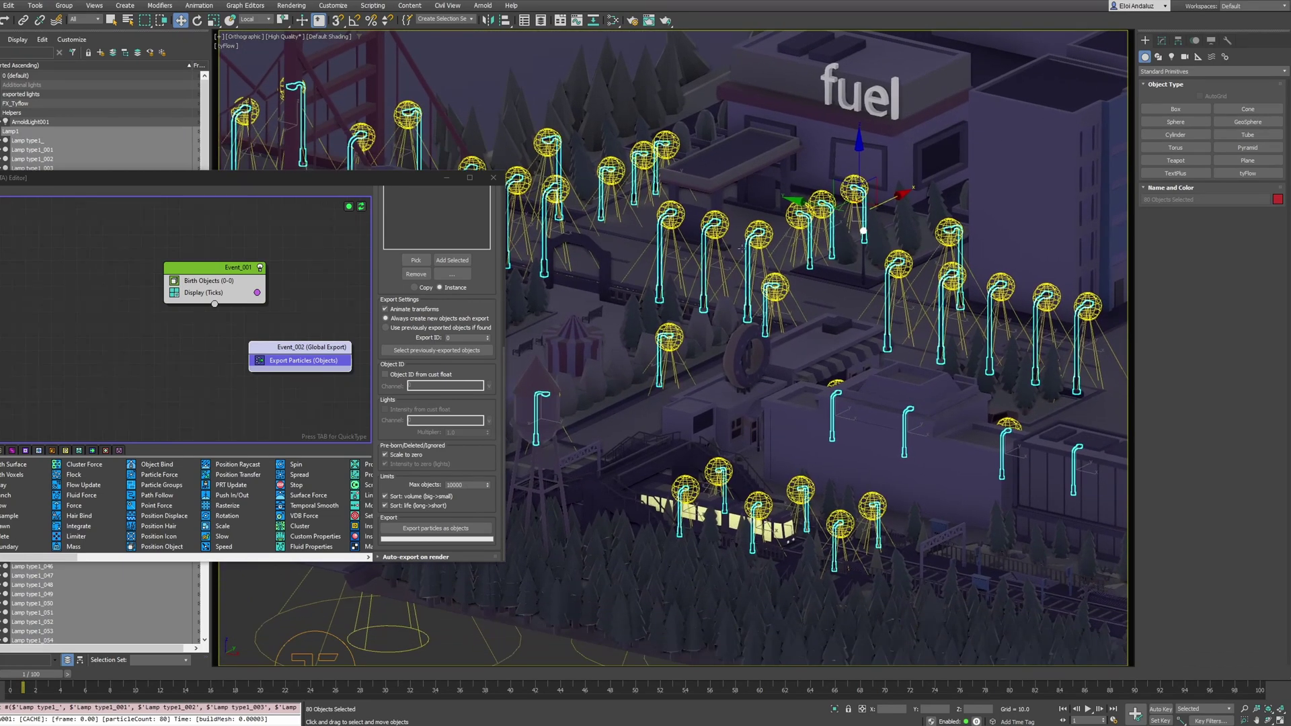
{"action": "scroll", "coordinate": [735, 246], "scroll_direction": "up", "scroll_amount": 4}
{"action": "scroll", "coordinate": [753, 289], "scroll_direction": "down", "scroll_amount": 6}
{"action": "middle_click_drag", "start_coordinate": [753, 296], "coordinate": [767, 304], "text": "alt"}
{"action": "middle_click_drag", "start_coordinate": [685, 246], "coordinate": [911, 183], "text": "alt"}
{"action": "scroll", "coordinate": [857, 190], "scroll_direction": "up", "scroll_amount": 5}
{"action": "scroll", "coordinate": [857, 191], "scroll_direction": "down", "scroll_amount": 6}
{"action": "scroll", "coordinate": [911, 183], "scroll_direction": "up", "scroll_amount": 3}
{"action": "scroll", "coordinate": [889, 126], "scroll_direction": "down", "scroll_amount": 6}
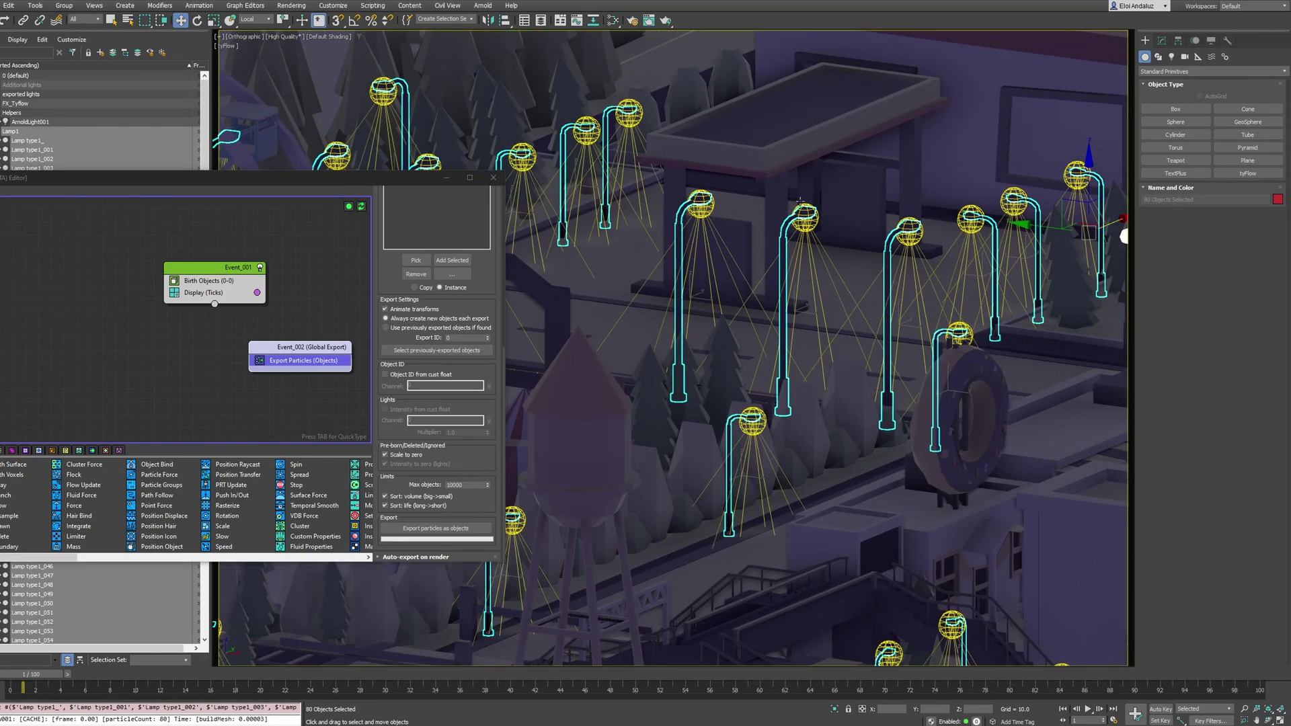
{"action": "middle_click_drag", "start_coordinate": [890, 126], "coordinate": [815, 263], "text": "alt"}
{"action": "scroll", "coordinate": [850, 237], "scroll_direction": "up", "scroll_amount": 4}
{"action": "scroll", "coordinate": [851, 237], "scroll_direction": "down", "scroll_amount": 5}
{"action": "scroll", "coordinate": [862, 230], "scroll_direction": "up", "scroll_amount": 4}
{"action": "scroll", "coordinate": [863, 230], "scroll_direction": "down", "scroll_amount": 3}
{"action": "scroll", "coordinate": [834, 248], "scroll_direction": "up", "scroll_amount": 2}
{"action": "left_click_drag", "start_coordinate": [236, 175], "coordinate": [566, 137]}
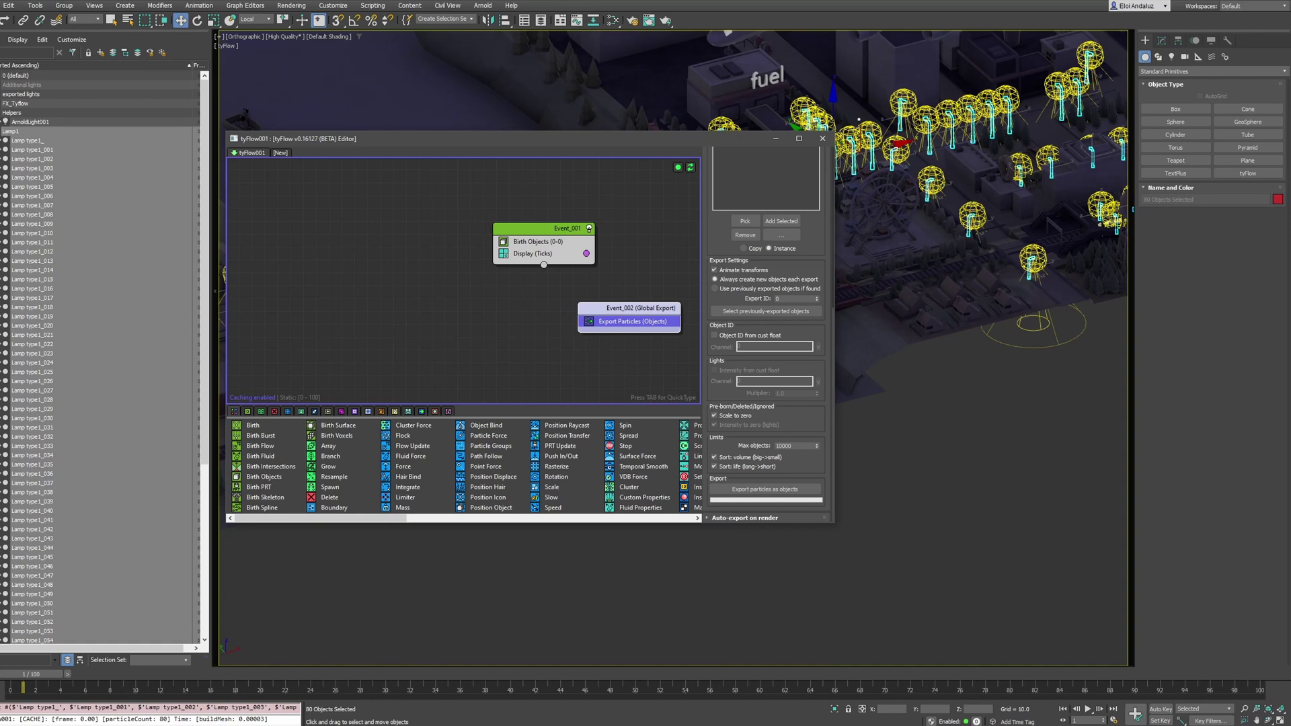
Delete the exported lights from the scene and enable auto-export on render for the Export Particles operator
{"action": "left_click", "coordinate": [609, 118]}
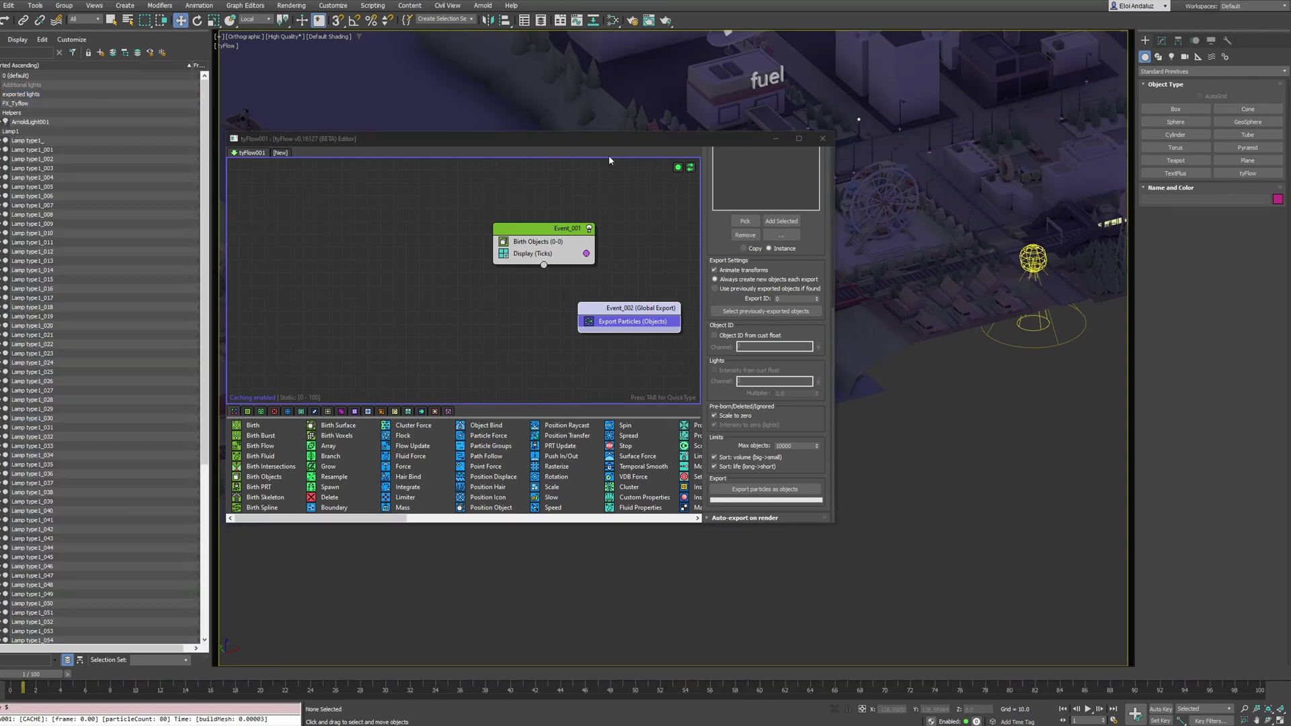
{"action": "left_click_drag", "start_coordinate": [639, 143], "coordinate": [343, 163]}
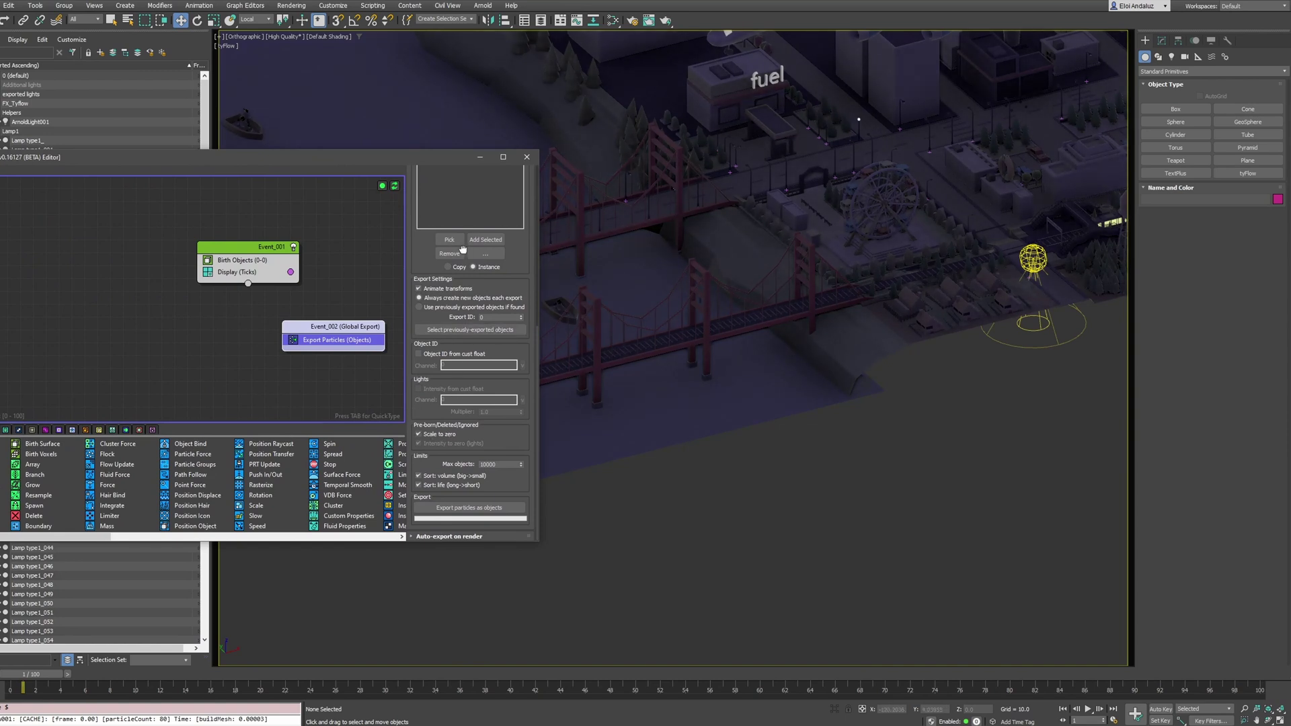
{"action": "left_click", "coordinate": [446, 537]}
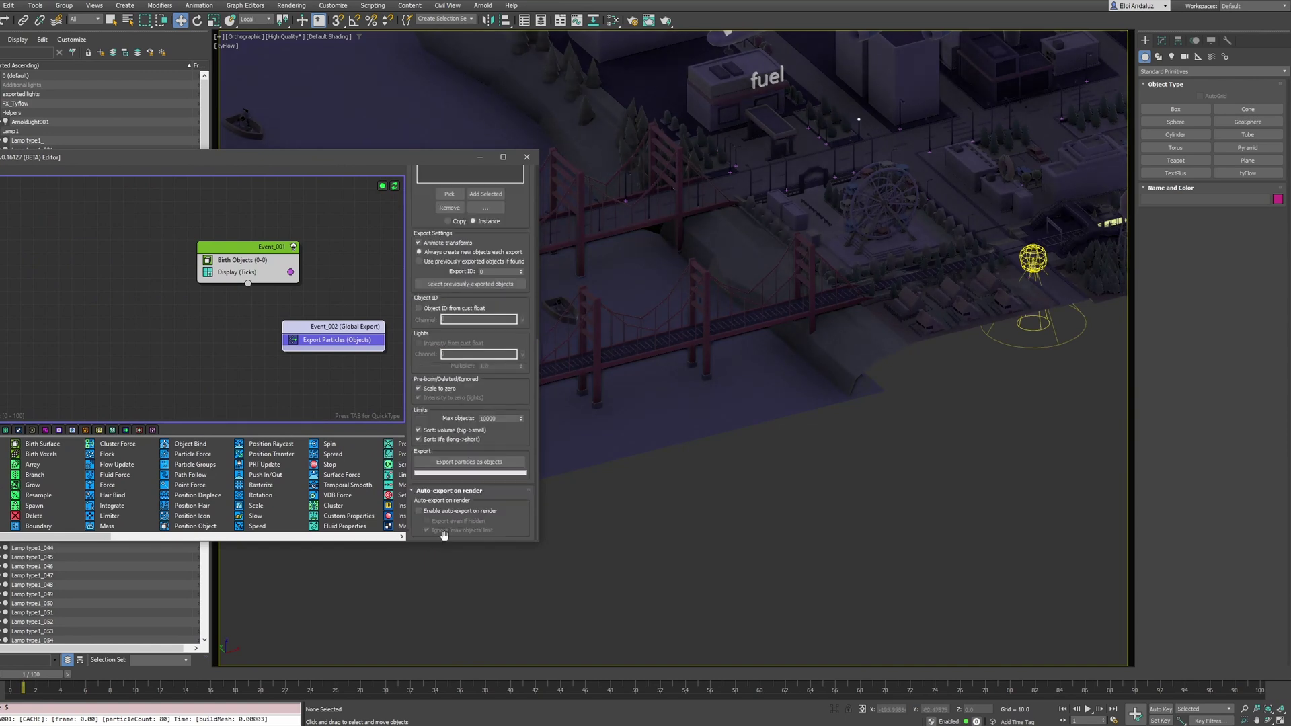
{"action": "left_click", "coordinate": [435, 514]}
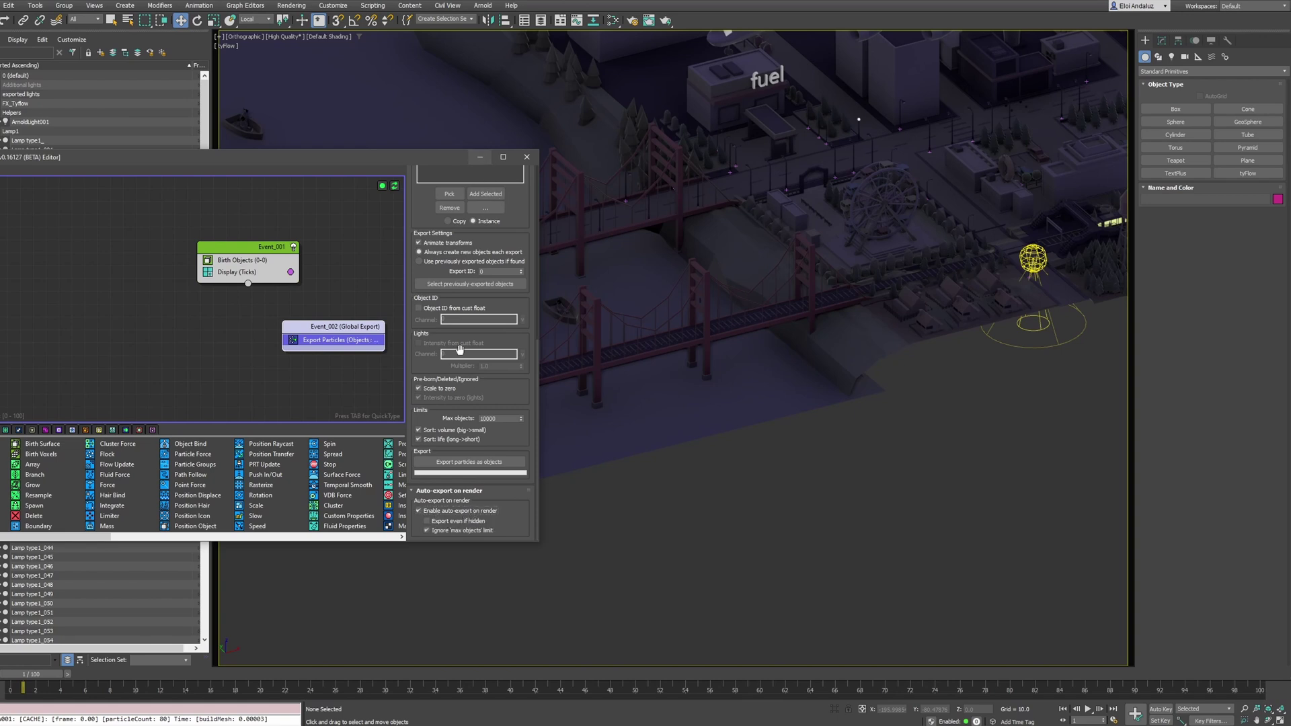
{"action": "left_click_drag", "start_coordinate": [333, 340], "coordinate": [346, 346]}
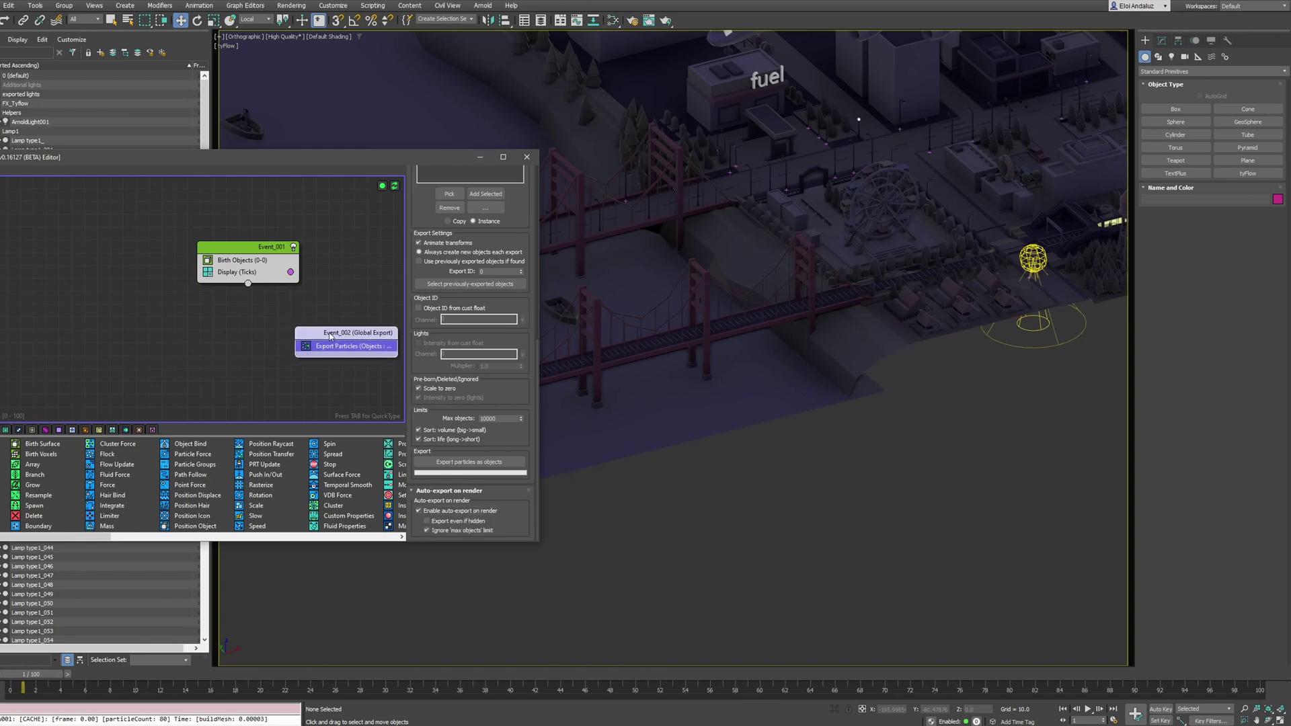
{"action": "left_click", "coordinate": [479, 158]}
Render the city in Perspective view and check the street lamp lighting along the bridge and streets
{"action": "scroll", "coordinate": [668, 326], "scroll_direction": "down", "scroll_amount": 5}
{"action": "middle_click_drag", "start_coordinate": [668, 326], "coordinate": [742, 337]}
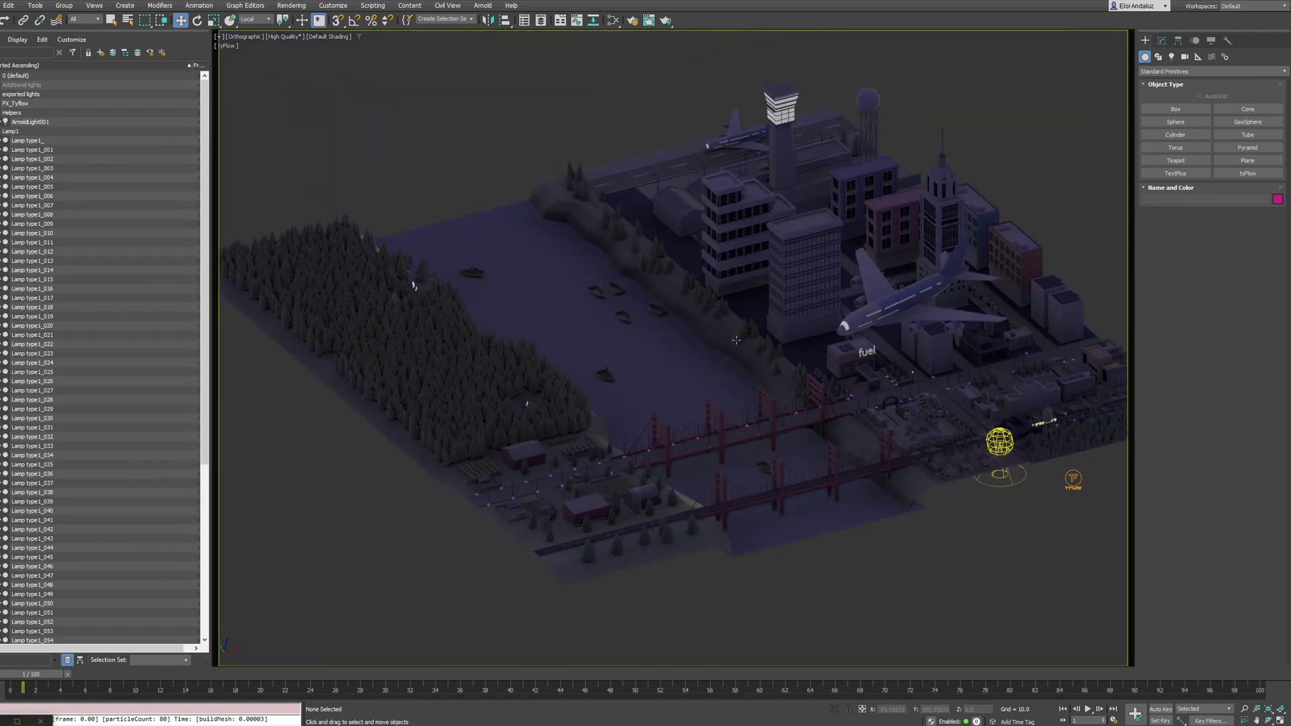
{"action": "key", "text": "p"}
{"action": "scroll", "coordinate": [753, 333], "scroll_direction": "up", "scroll_amount": 8}
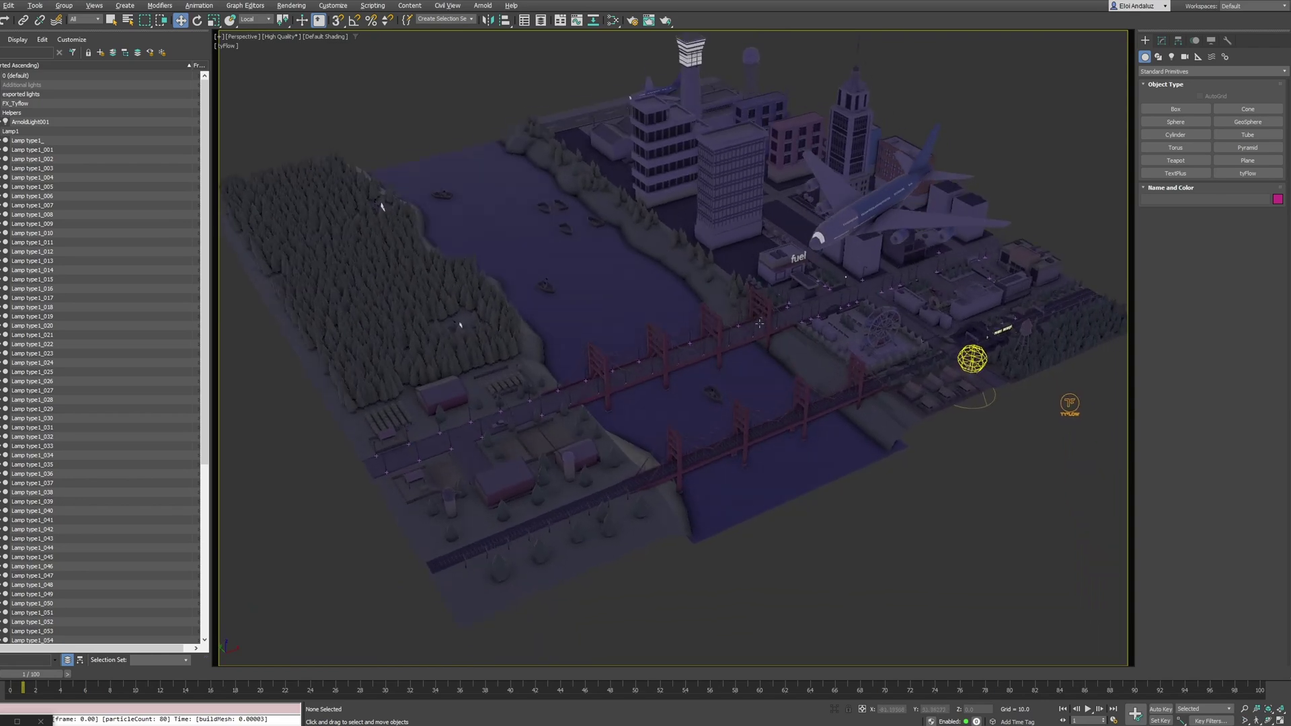
{"action": "key", "text": "F9"}
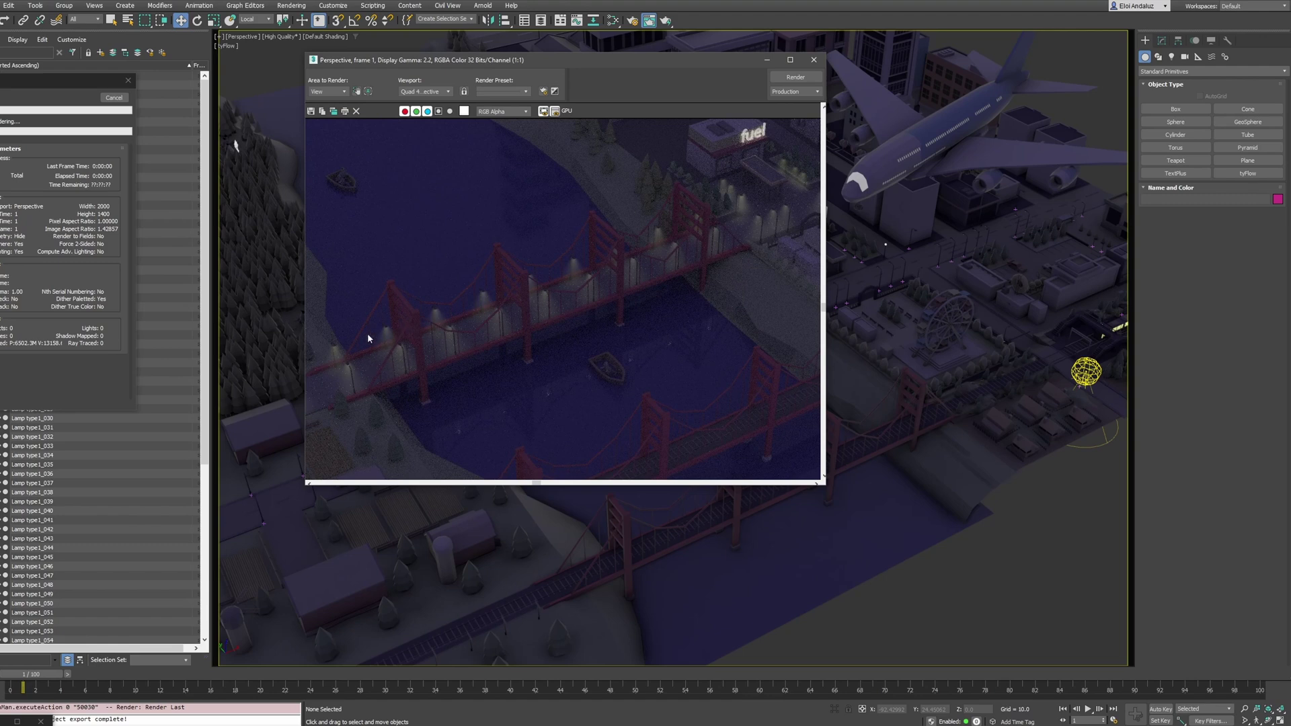
{"action": "middle_click_drag", "start_coordinate": [642, 297], "coordinate": [575, 361]}
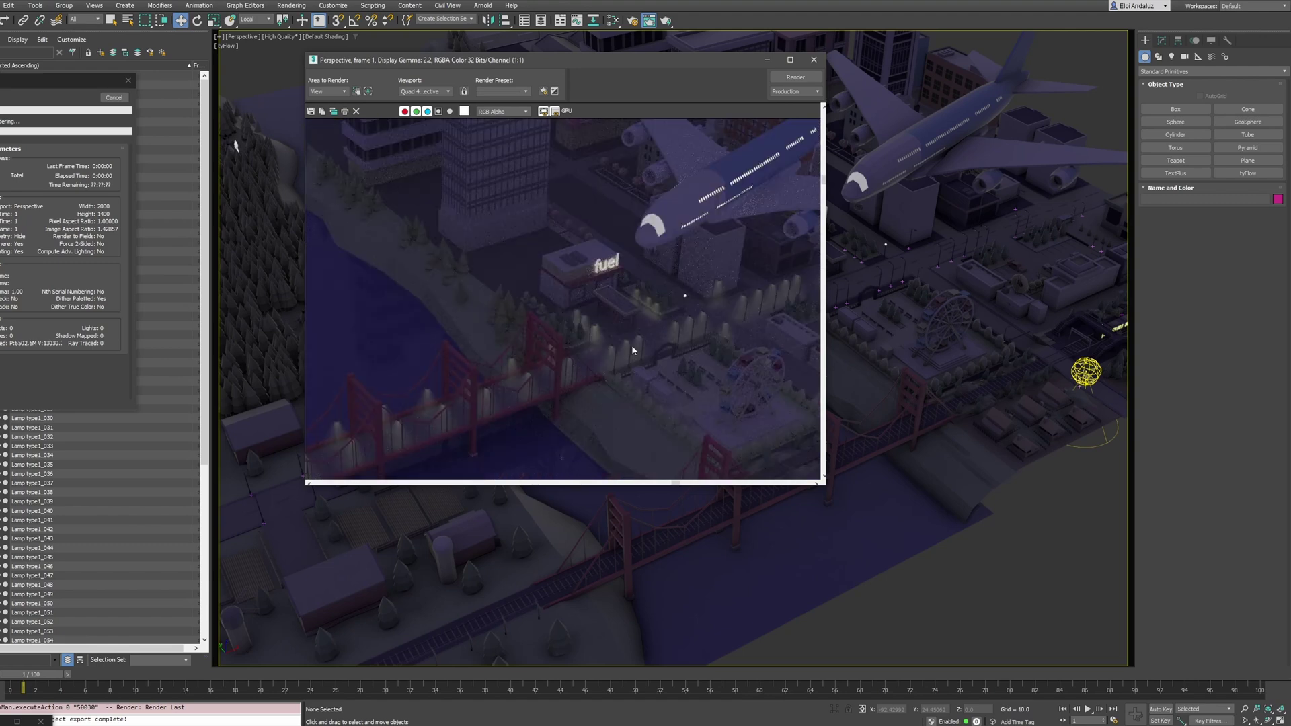
{"action": "scroll", "coordinate": [579, 336], "scroll_direction": "down", "scroll_amount": 2}
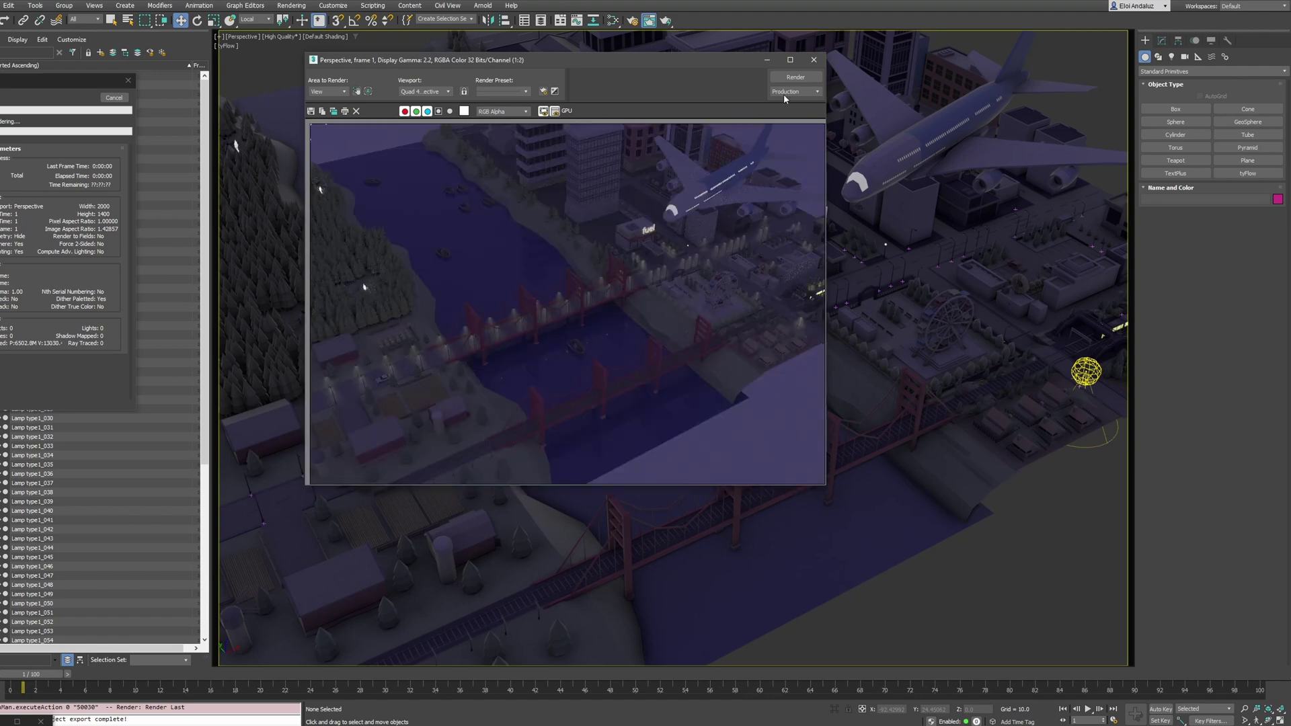
{"action": "left_click", "coordinate": [813, 62]}
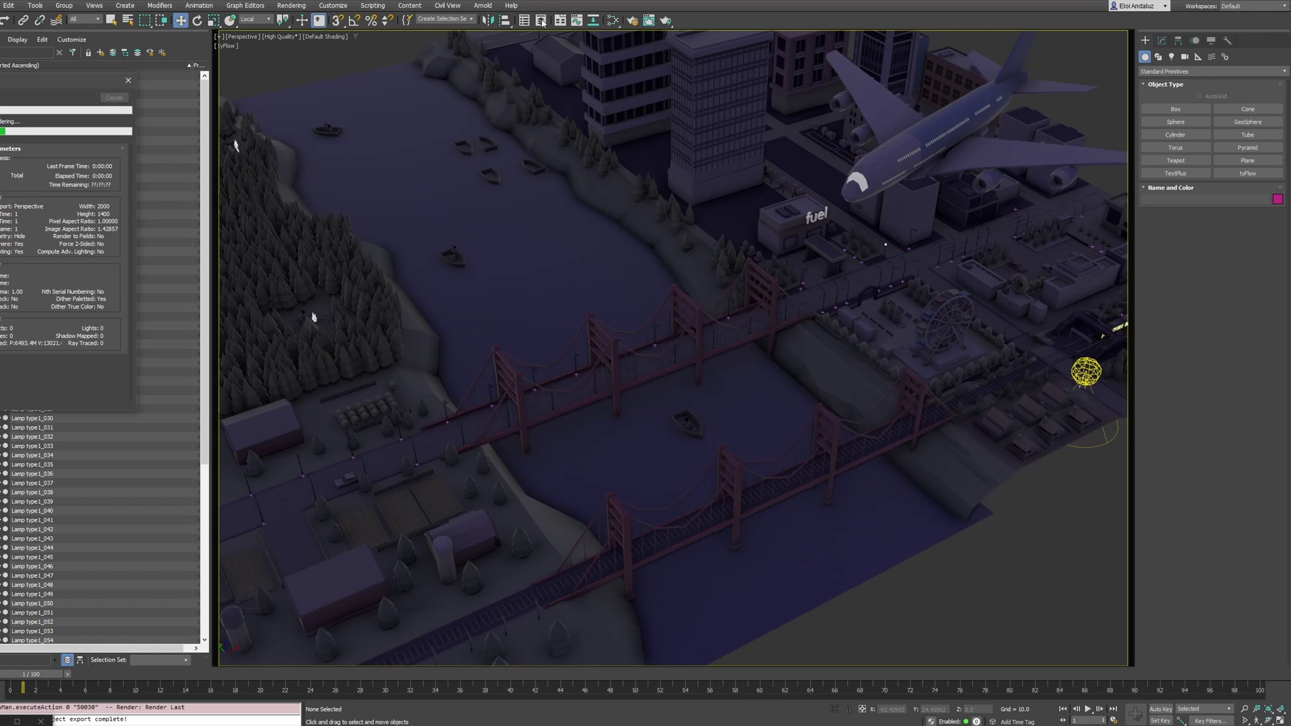
{"action": "middle_click_drag", "start_coordinate": [804, 402], "coordinate": [838, 412]}
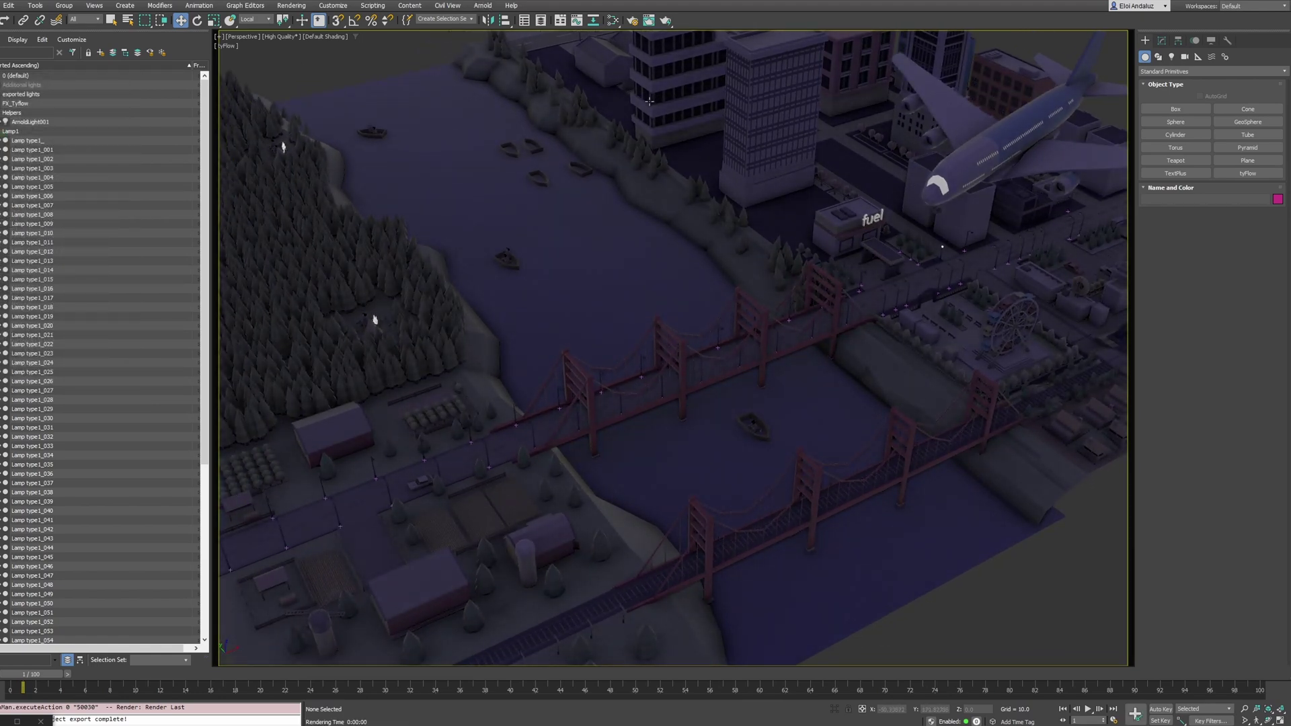
{"action": "key", "text": "F10"}
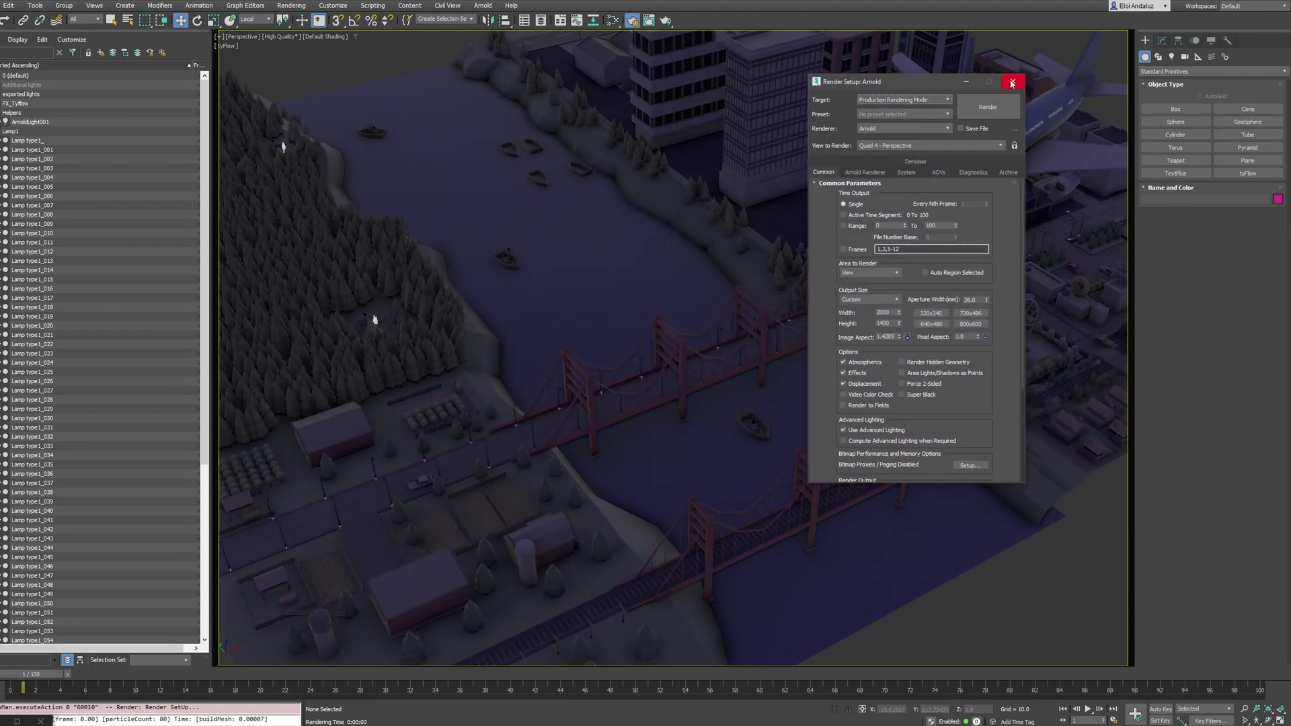
{"action": "left_click", "coordinate": [1013, 82]}
Select the round-globe street lamp beside the tree bed and enable its DeleteMesh modifier to remove the globe
{"action": "middle_click_drag", "start_coordinate": [895, 323], "coordinate": [693, 242]}
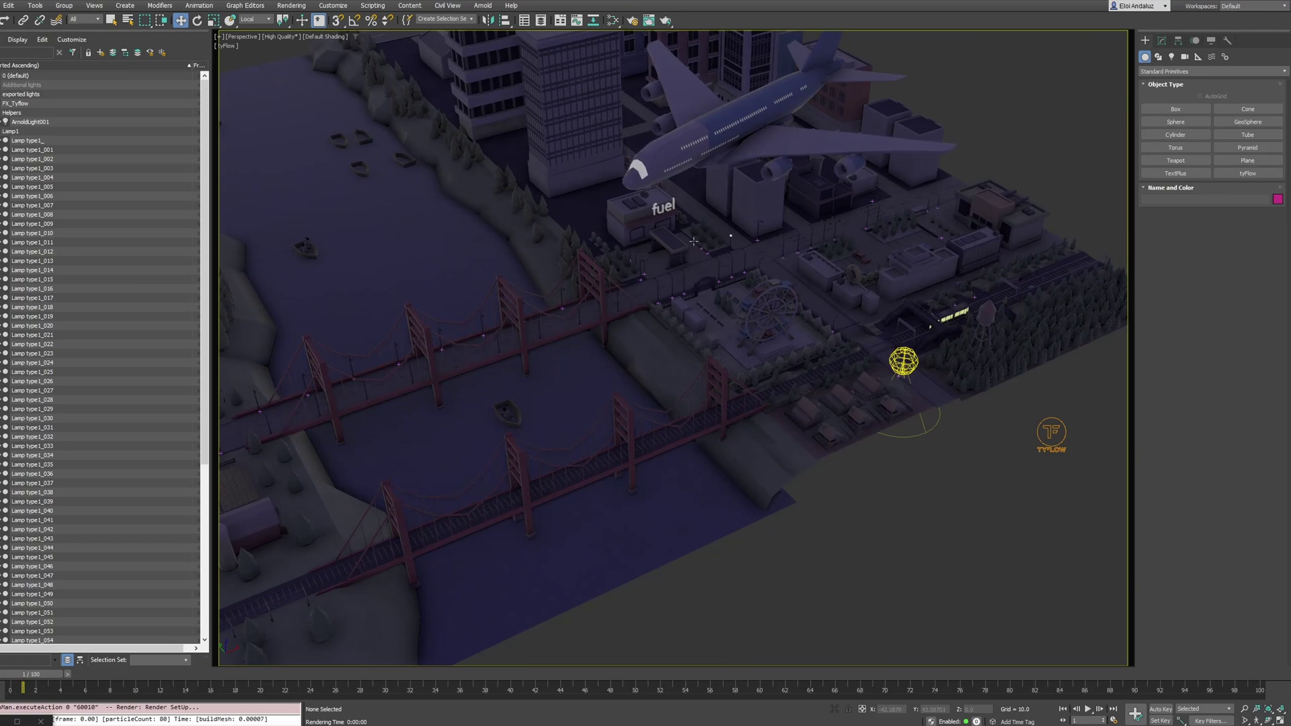
{"action": "scroll", "coordinate": [740, 235], "scroll_direction": "up", "scroll_amount": 10}
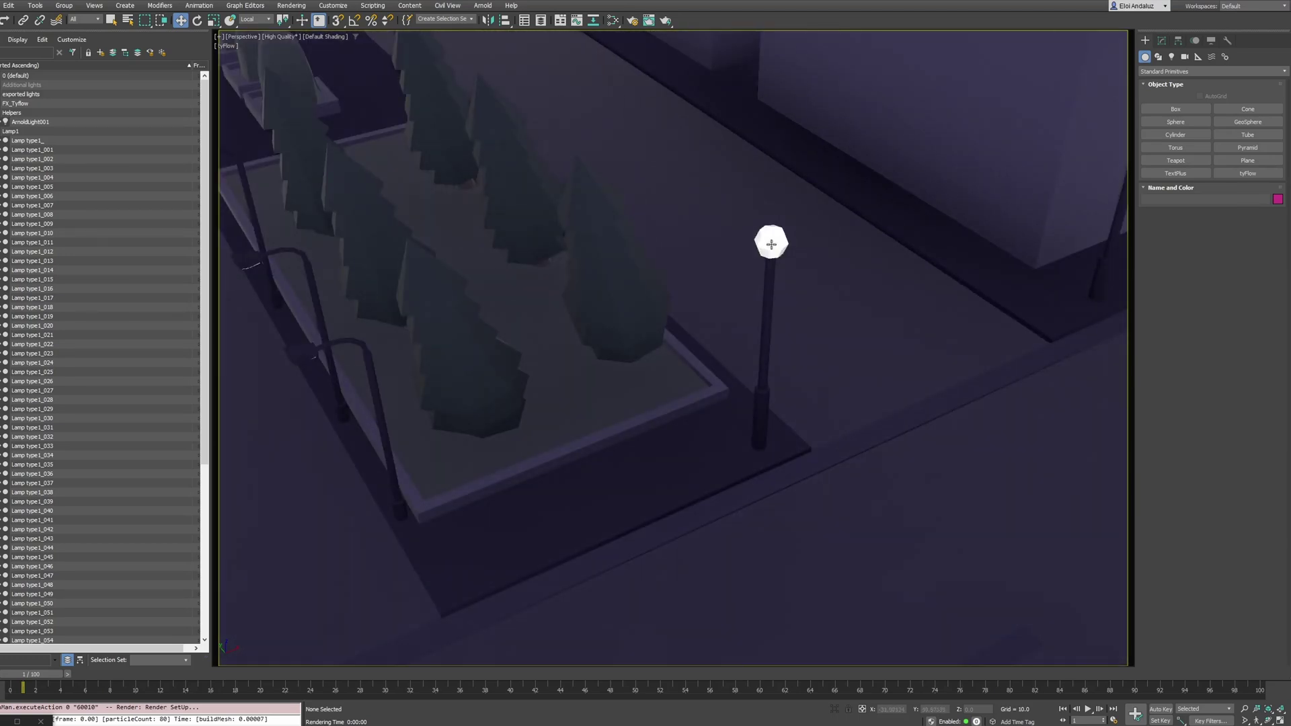
{"action": "left_click", "coordinate": [772, 242]}
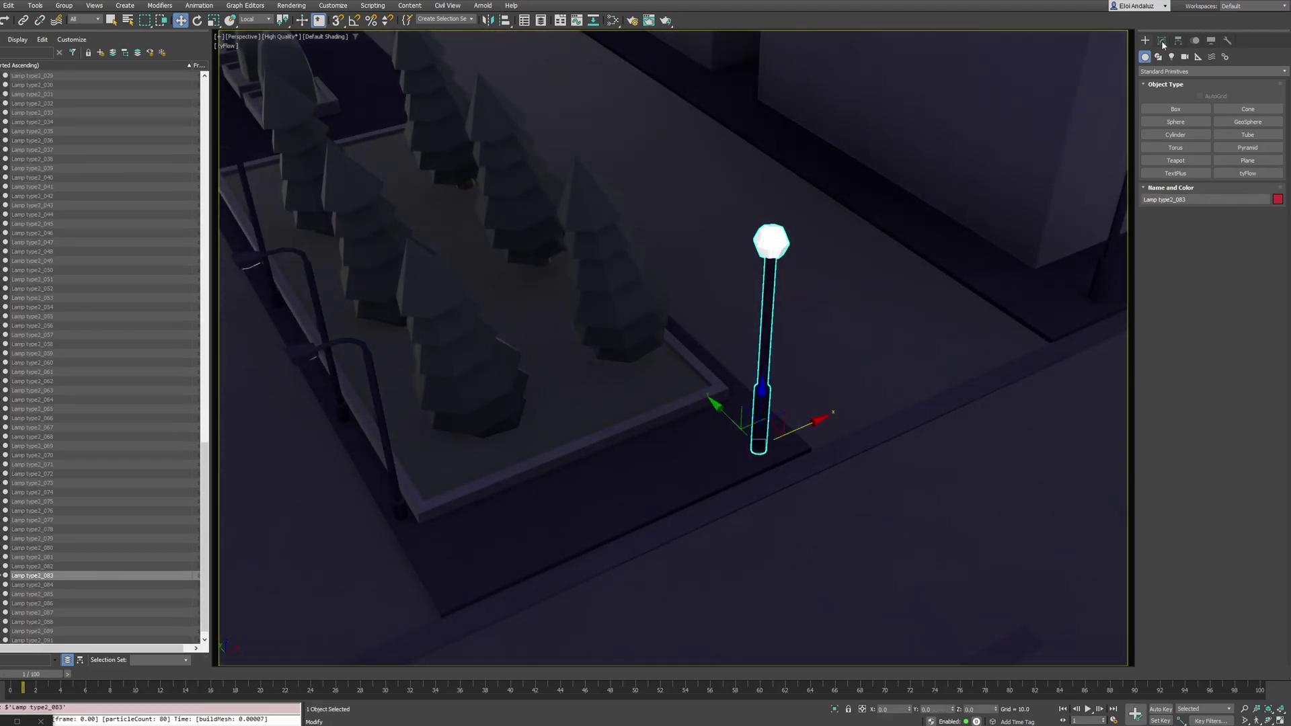
{"action": "key", "text": "m"}
{"action": "left_click", "coordinate": [1146, 82]}
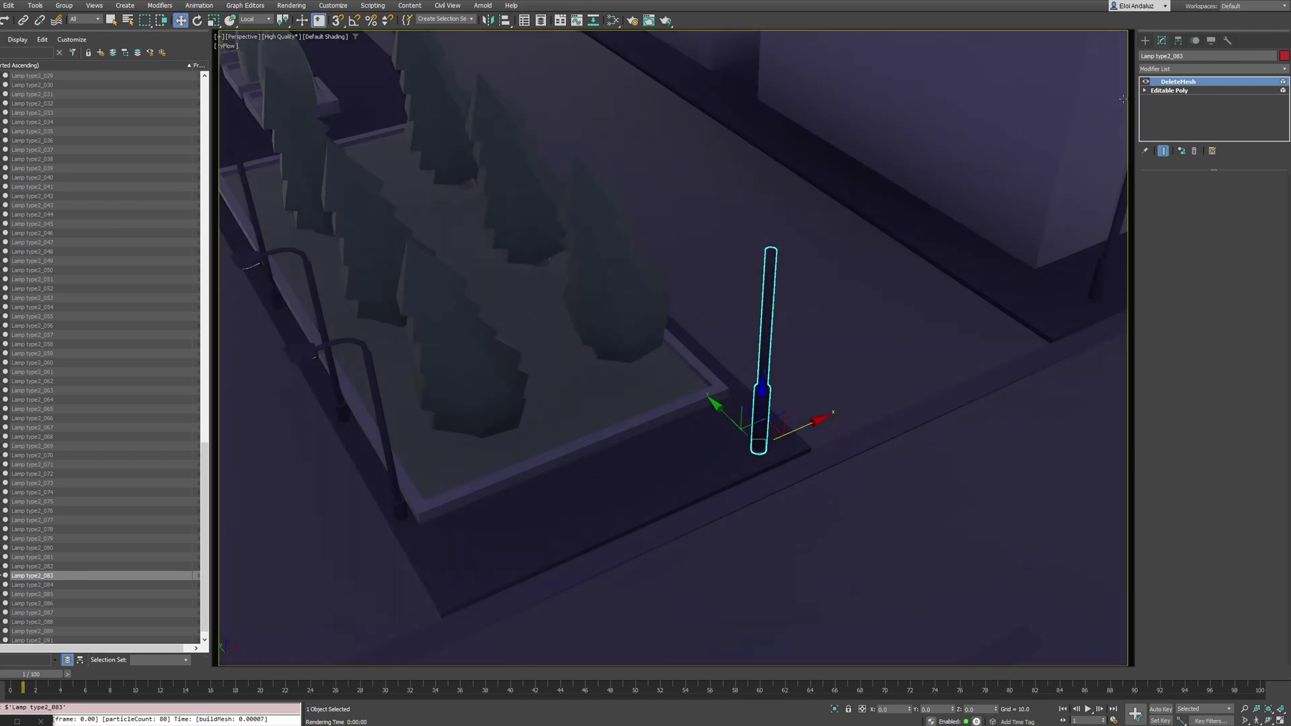
{"action": "middle_click_drag", "start_coordinate": [758, 312], "coordinate": [724, 326]}
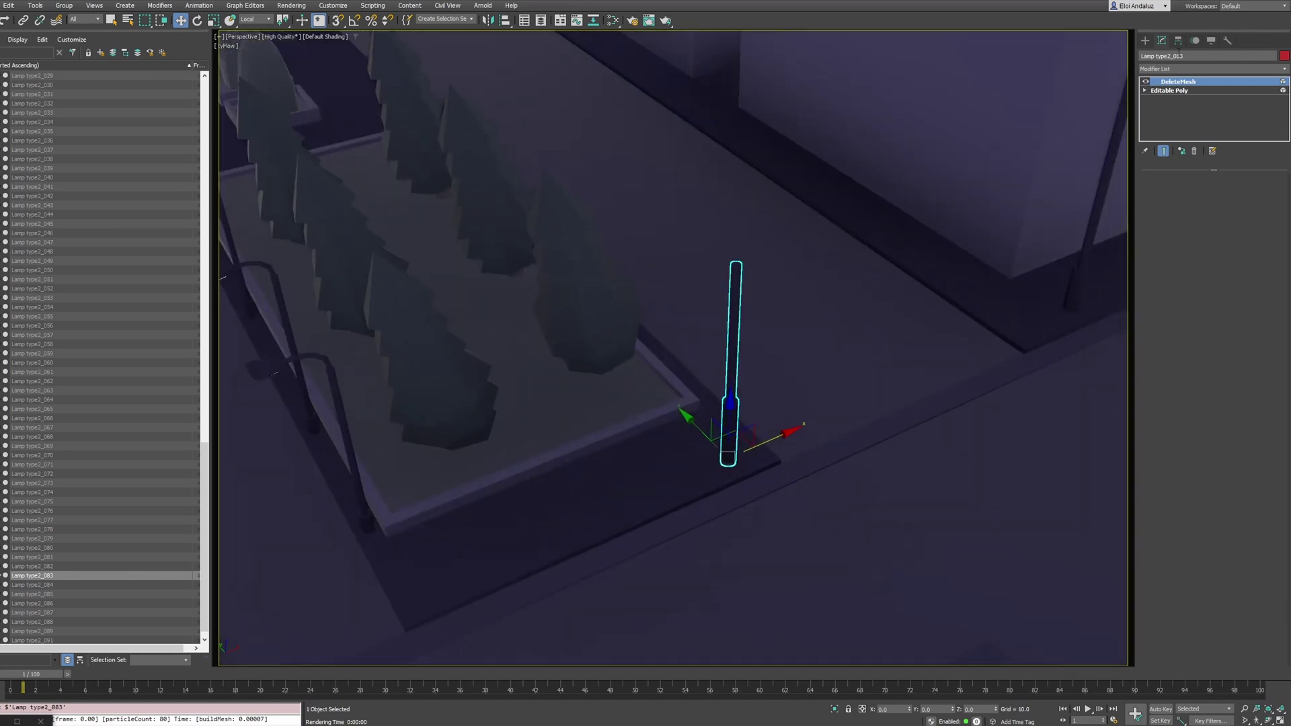
Create a Point-type Arnold light beside the globe lamp post and move it to the top of the post
{"action": "left_click", "coordinate": [1145, 41]}
{"action": "left_click", "coordinate": [1171, 57]}
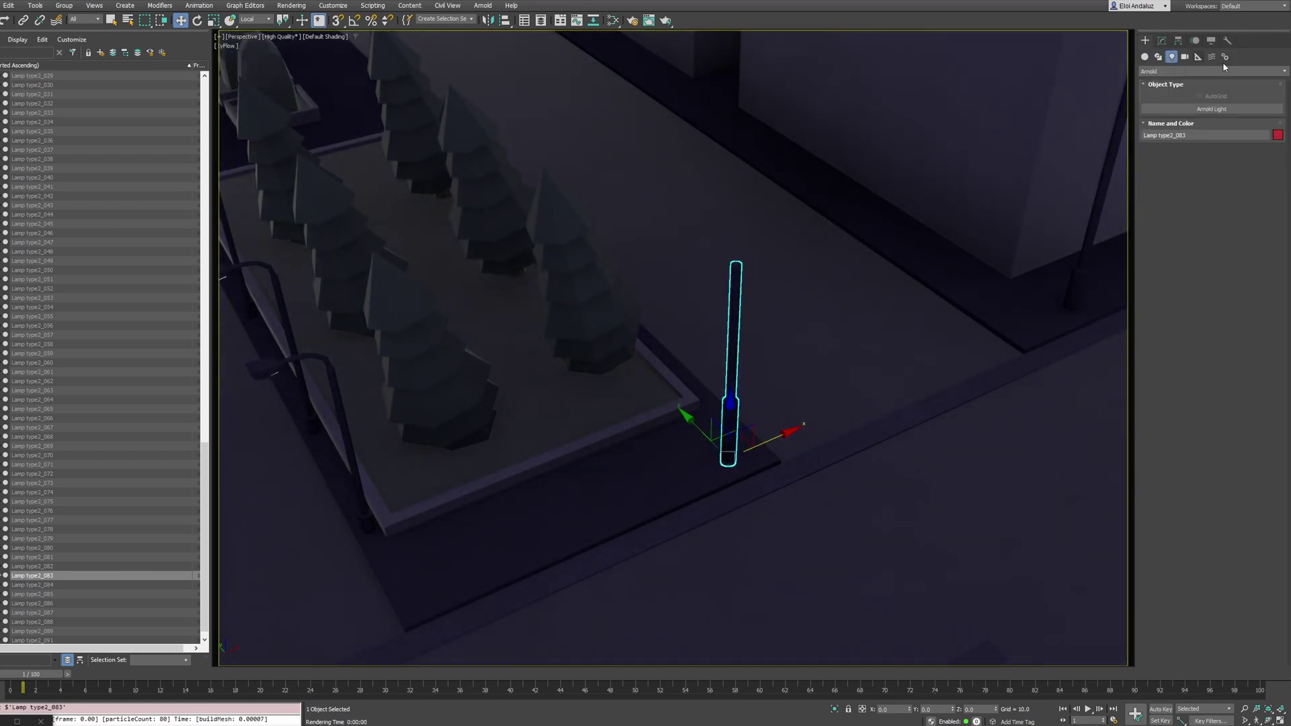
{"action": "left_click", "coordinate": [1177, 104]}
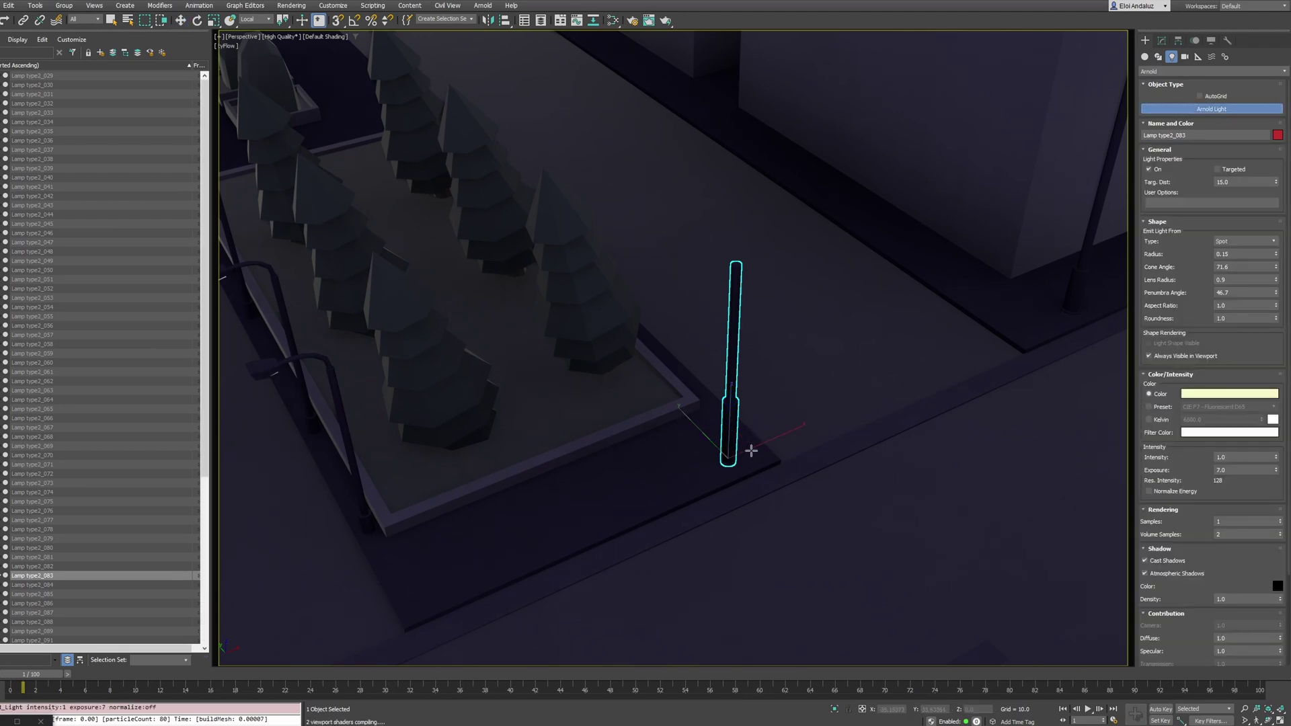
{"action": "left_click", "coordinate": [752, 448]}
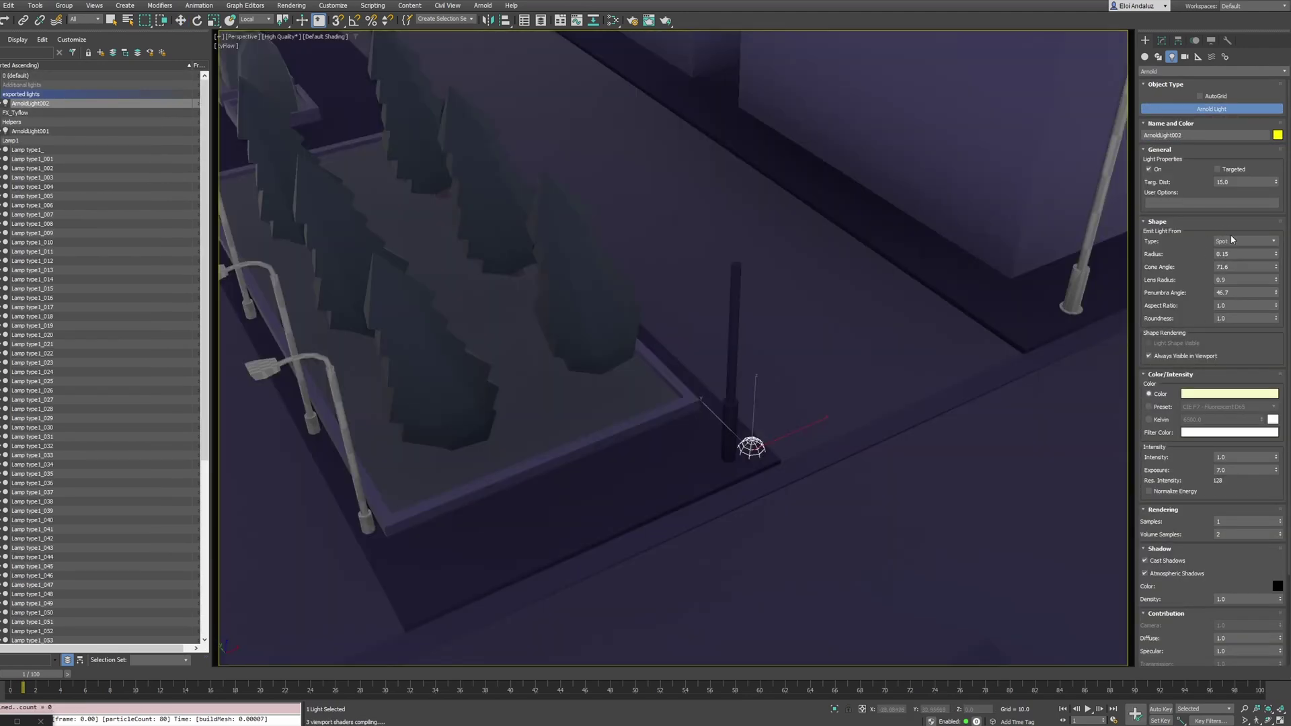
{"action": "left_click", "coordinate": [1232, 241]}
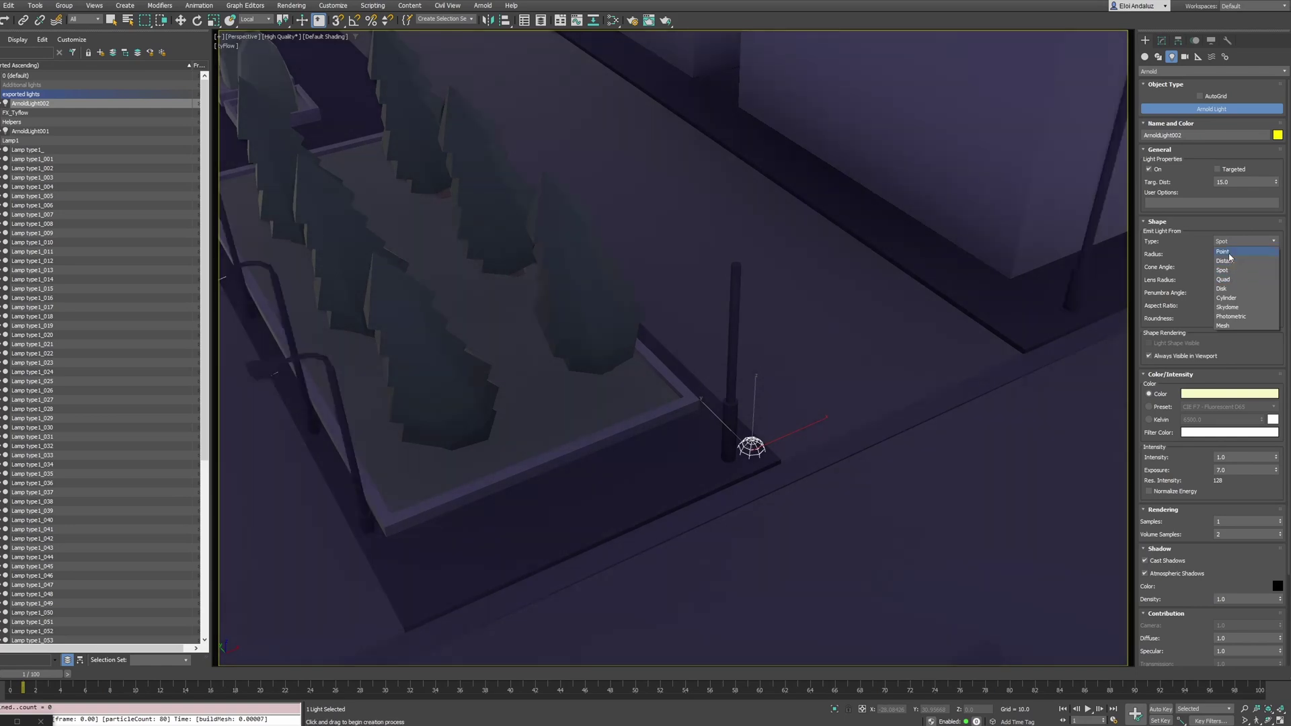
{"action": "left_click", "coordinate": [1225, 252]}
{"action": "key", "text": "w"}
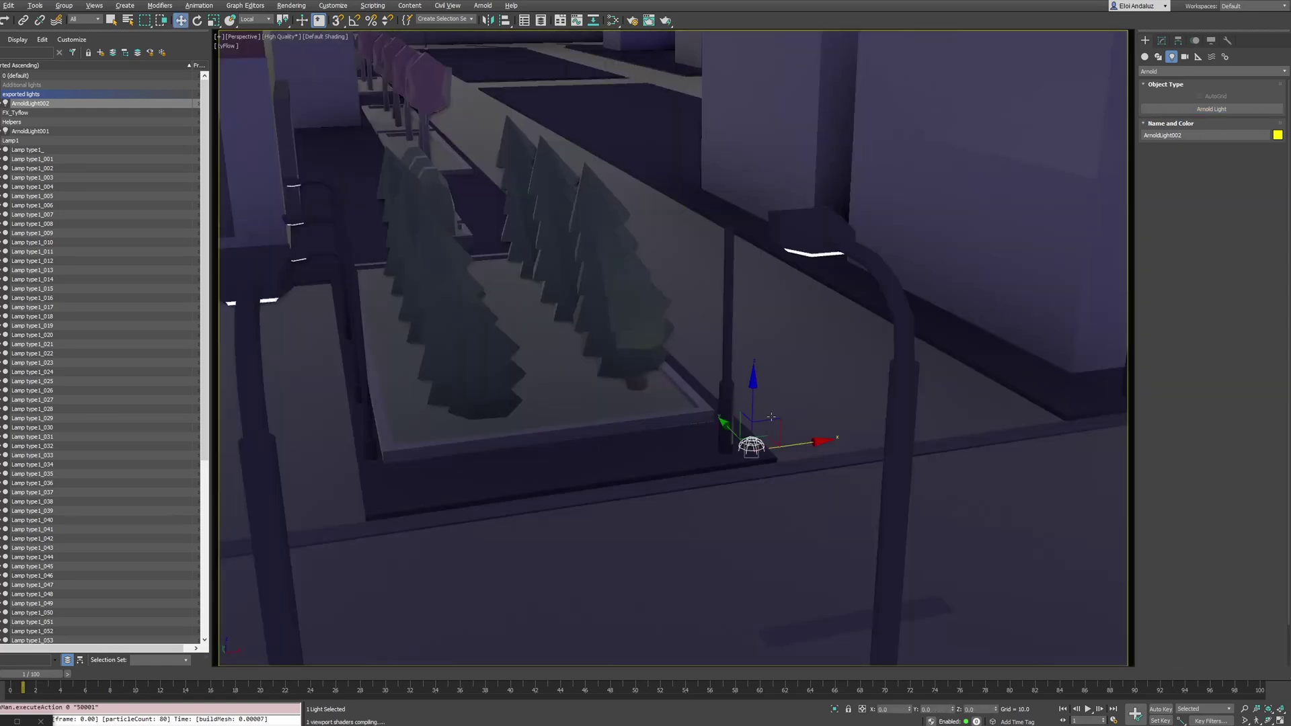
{"action": "left_click_drag", "start_coordinate": [756, 434], "coordinate": [749, 191]}
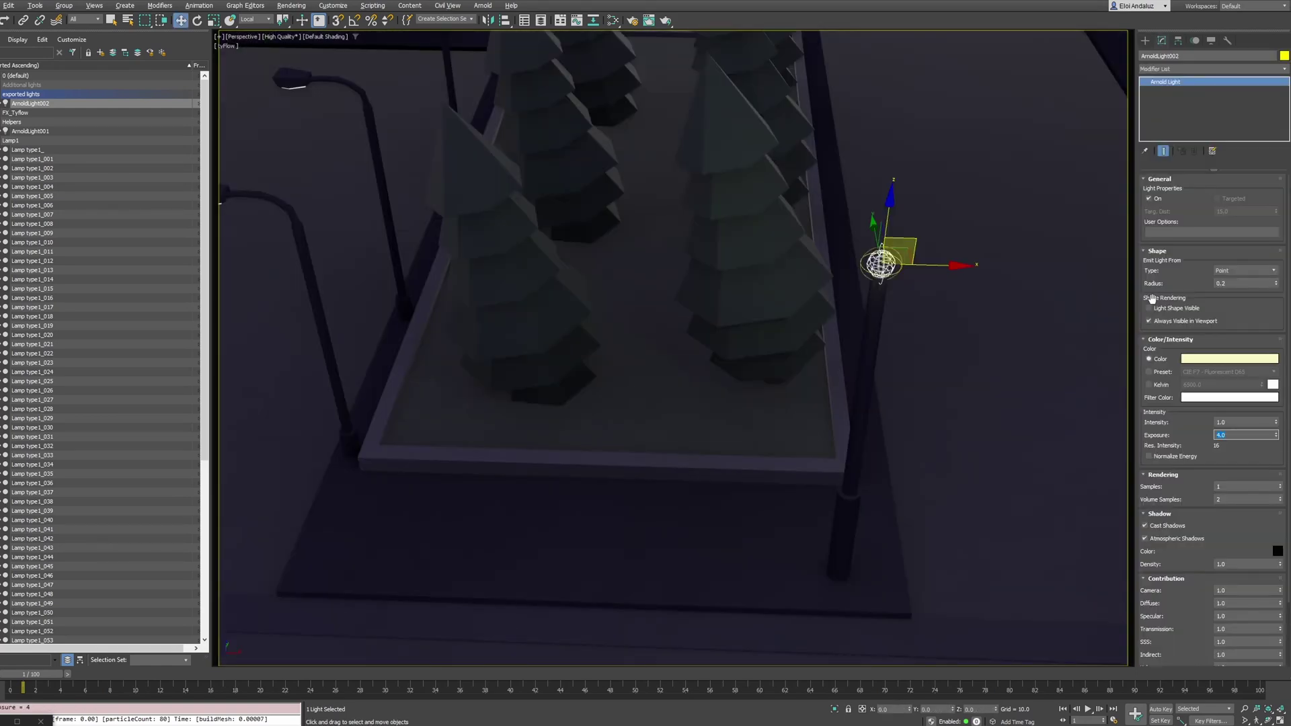
Set the point light's exposure to 4.0 and radius to 0.25, and make its light shape visible
{"action": "left_click", "coordinate": [1157, 308]}
{"action": "double_click", "coordinate": [1220, 283]}
{"action": "type", "text": "0.25"}
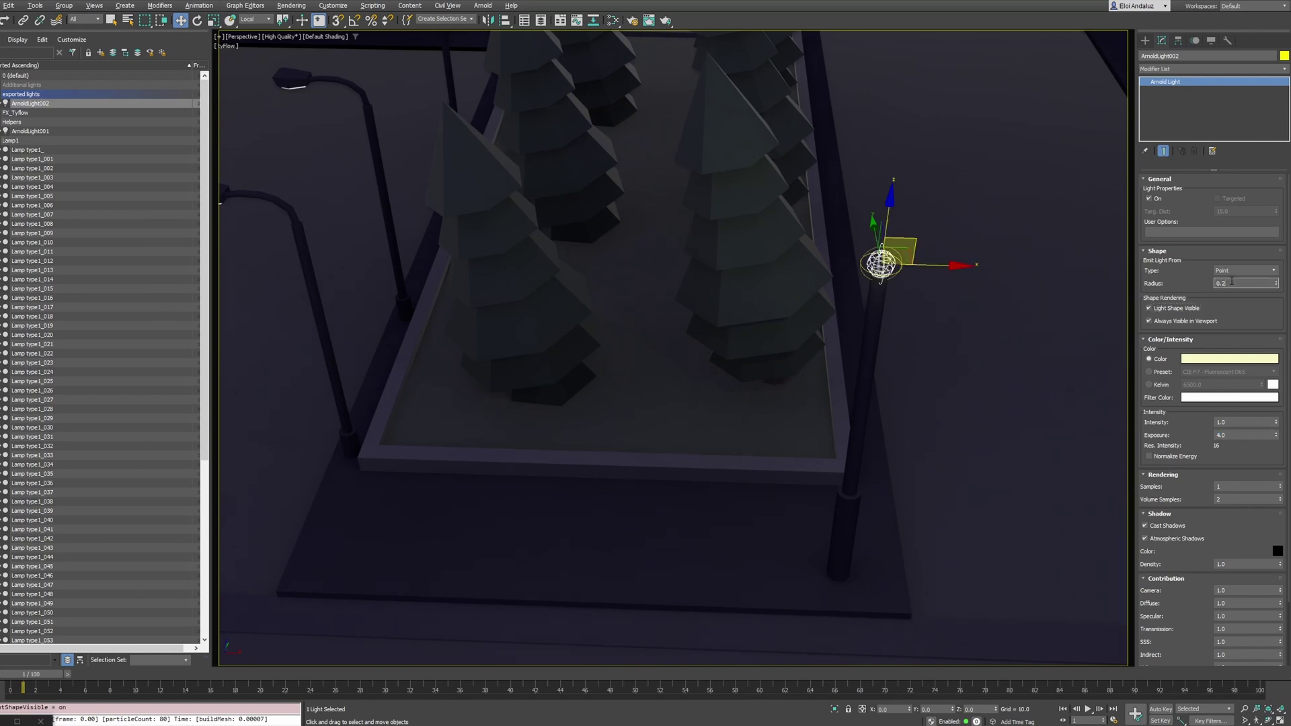
{"action": "key", "text": "Return"}
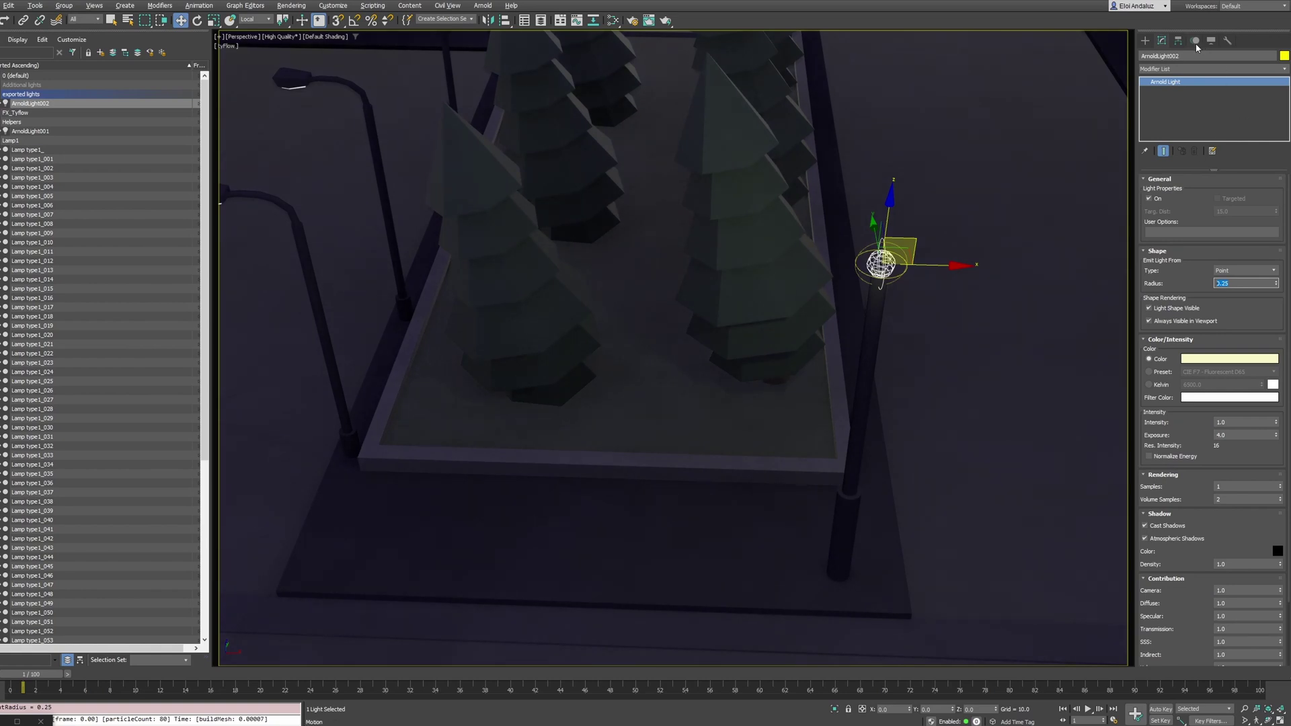
Align only the light's pivot to the lamp post's pivot point, matching position and orientation on all axes
{"action": "left_click", "coordinate": [1178, 40]}
{"action": "left_click", "coordinate": [1212, 112]}
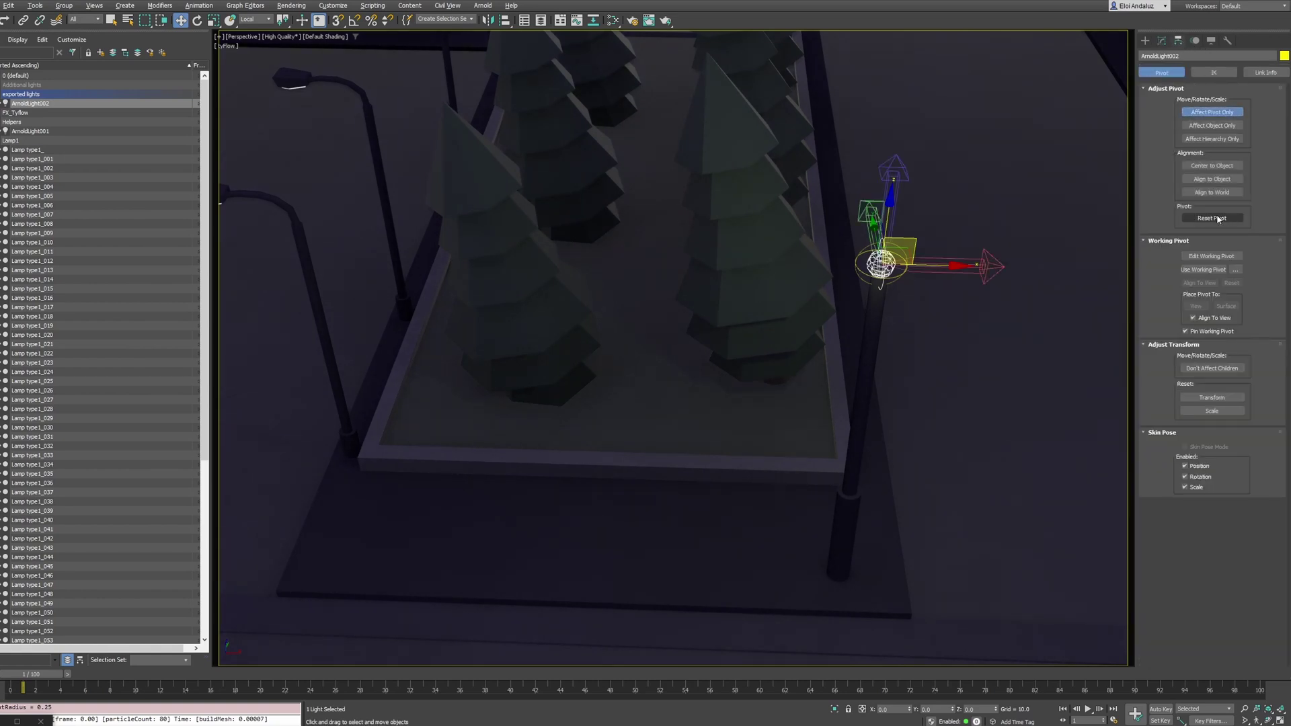
{"action": "key", "text": "alt+a"}
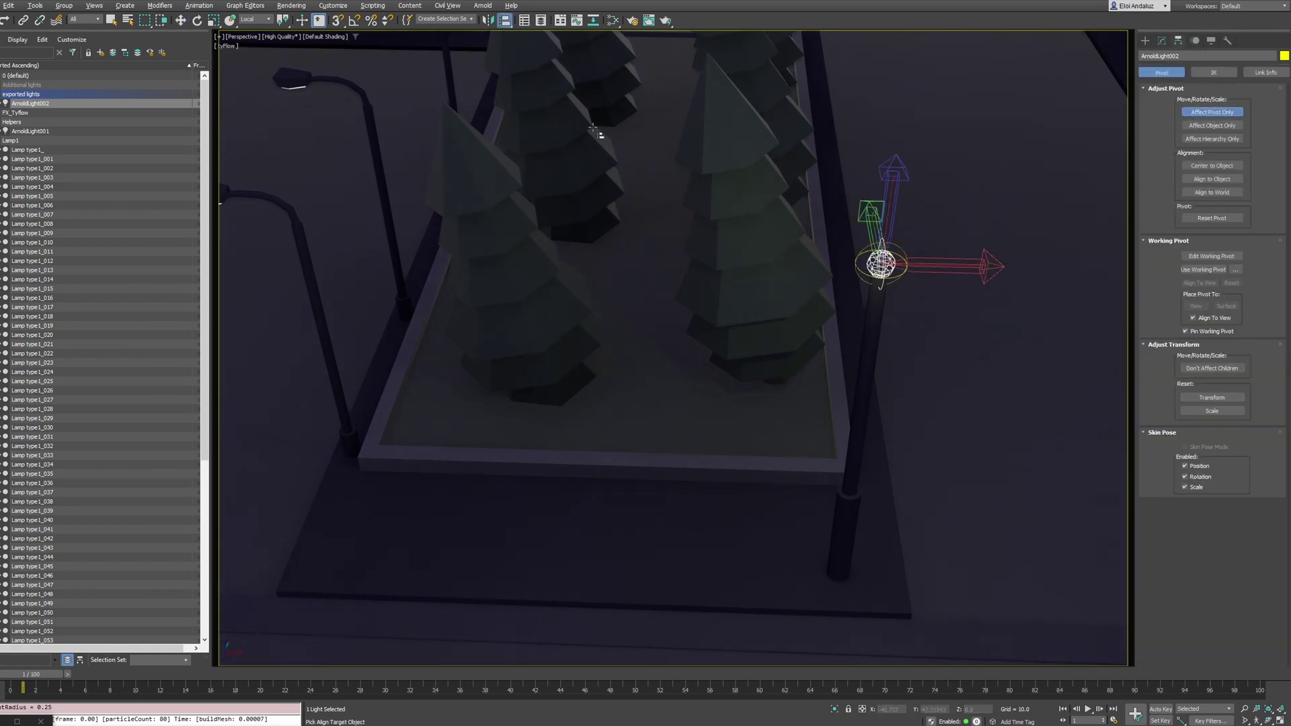
{"action": "left_click", "coordinate": [872, 356]}
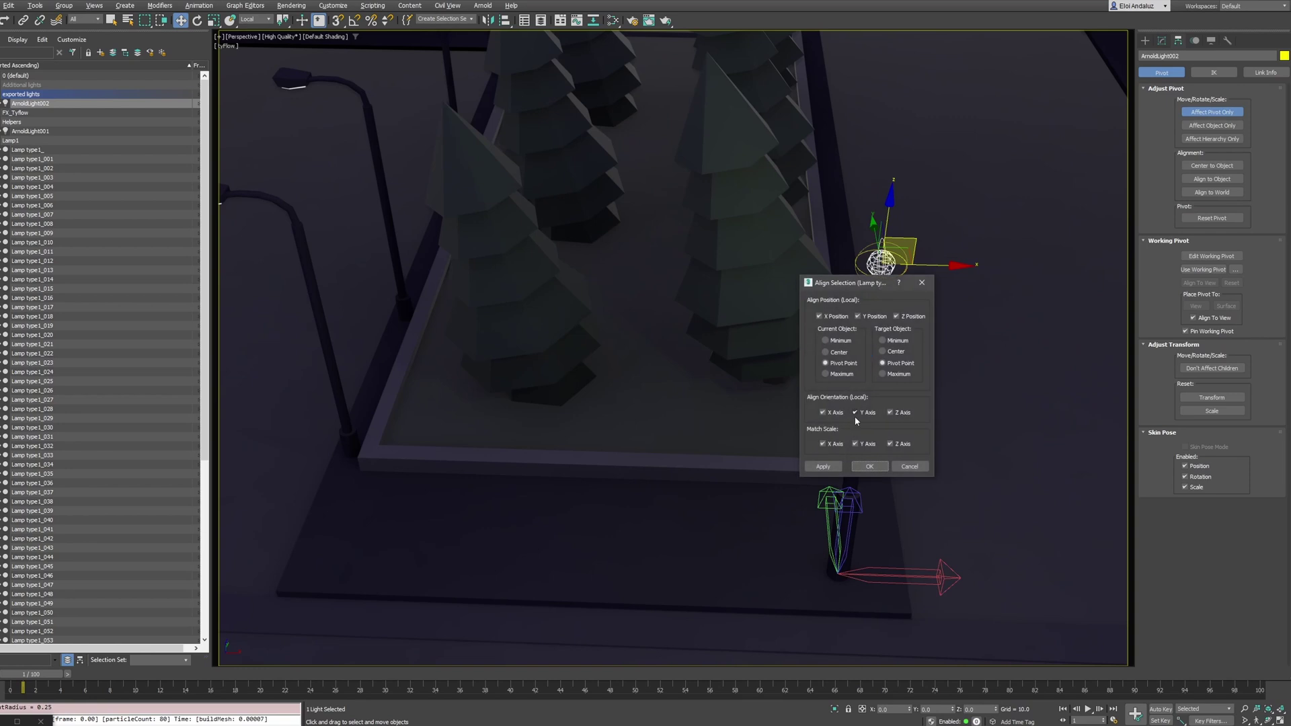
{"action": "left_click", "coordinate": [870, 466]}
{"action": "left_click", "coordinate": [1162, 40]}
Collapse the Lamp1 layer, select tyFlow001 in the FX_Tyflow layer and open its editor
{"action": "scroll", "coordinate": [934, 278], "scroll_direction": "down", "scroll_amount": 5}
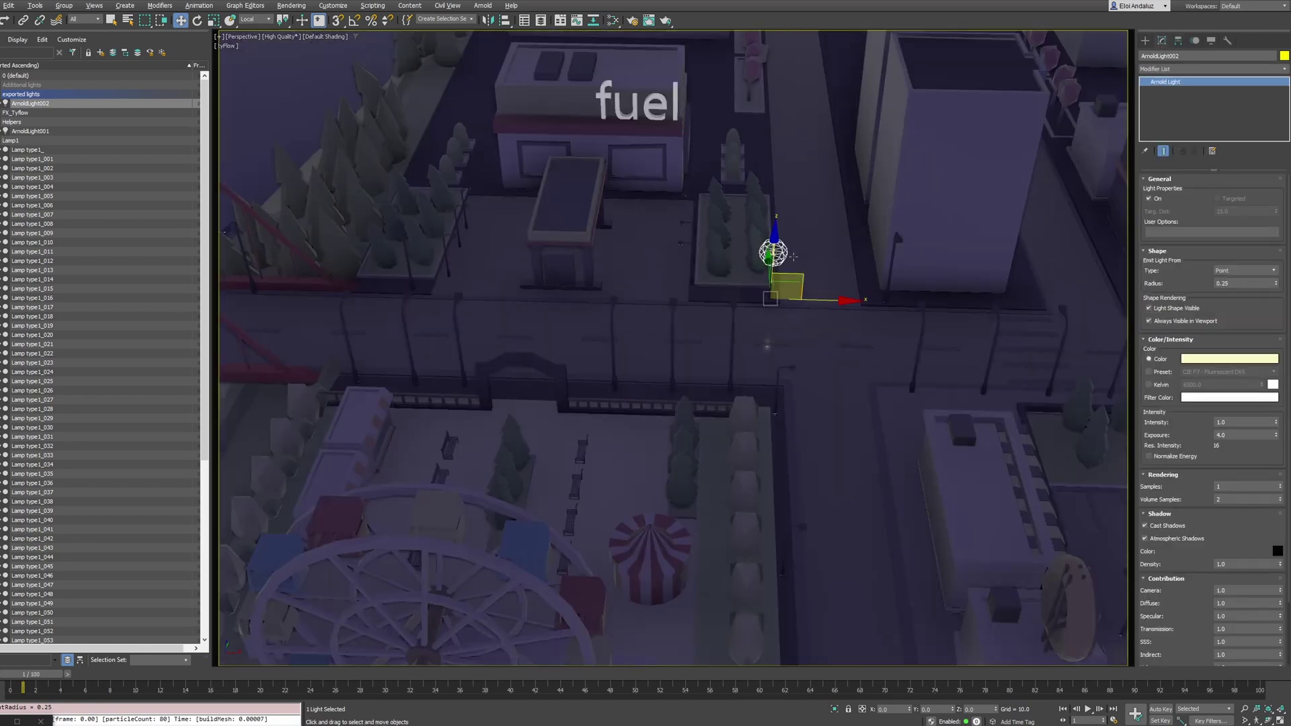
{"action": "left_click", "coordinate": [4, 140]}
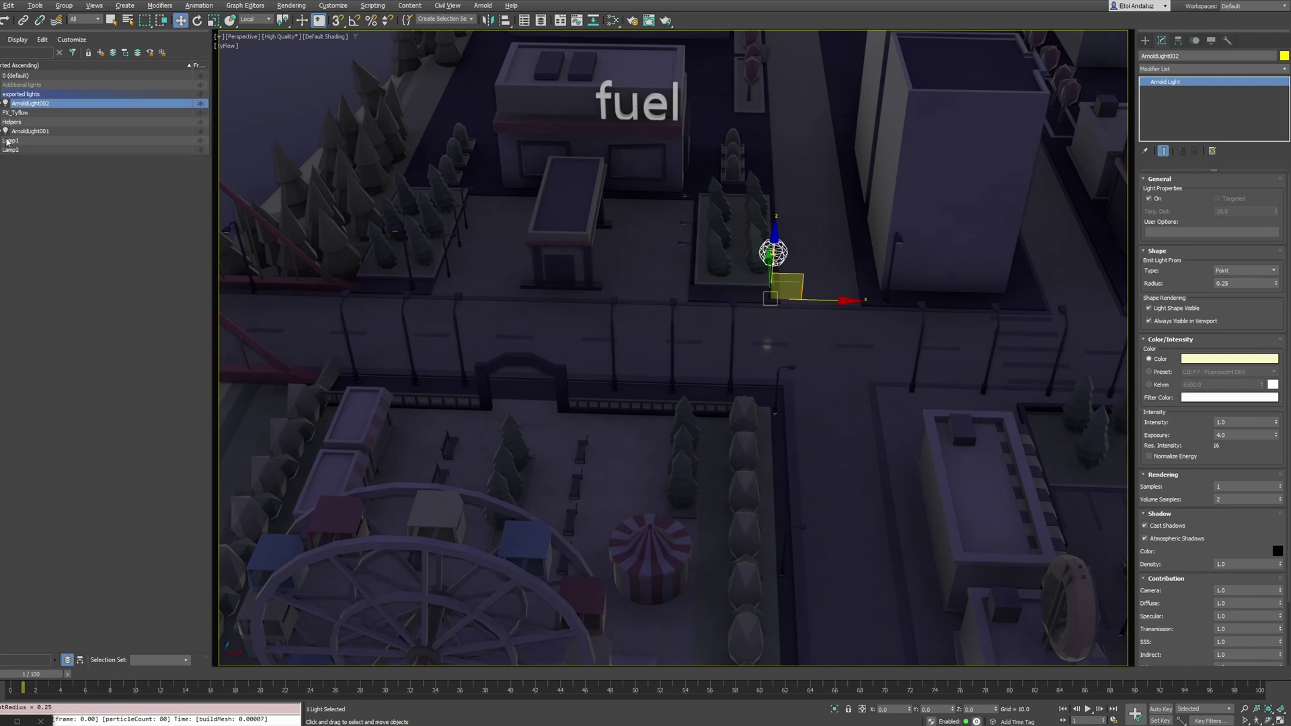
{"action": "left_click", "coordinate": [4, 112]}
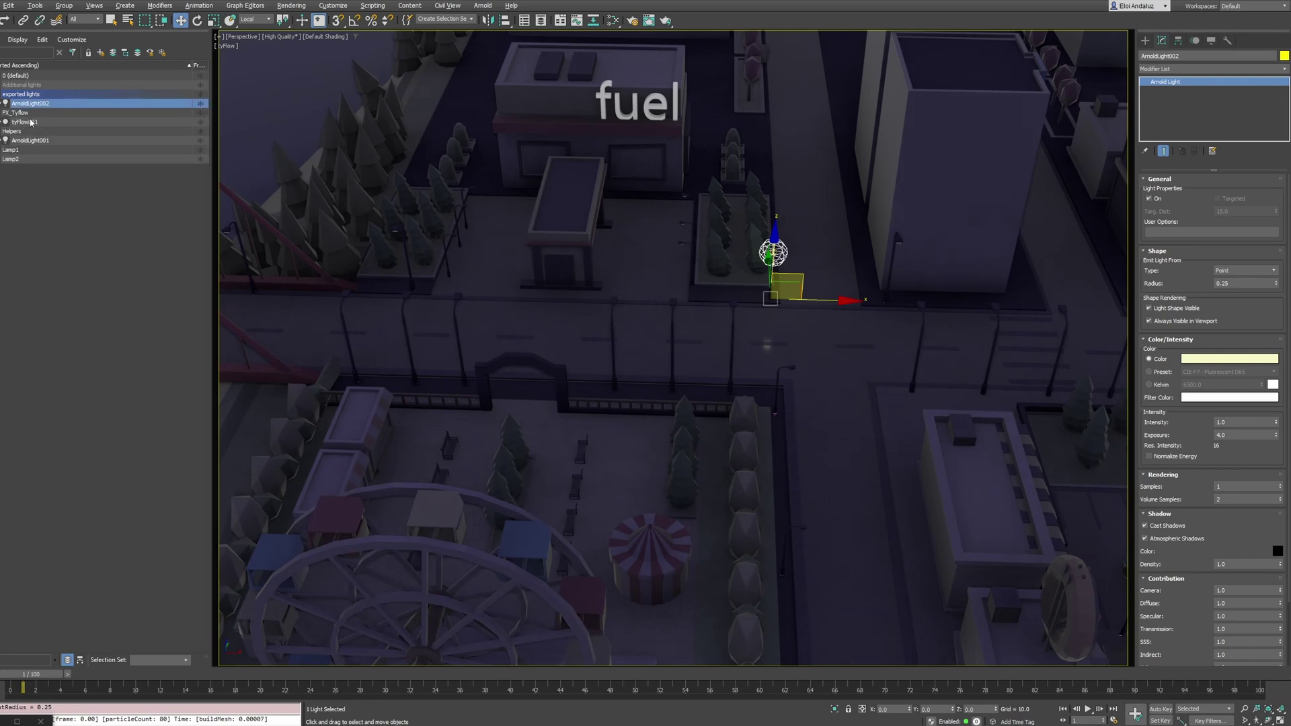
{"action": "left_click", "coordinate": [25, 122]}
{"action": "left_click", "coordinate": [1206, 203]}
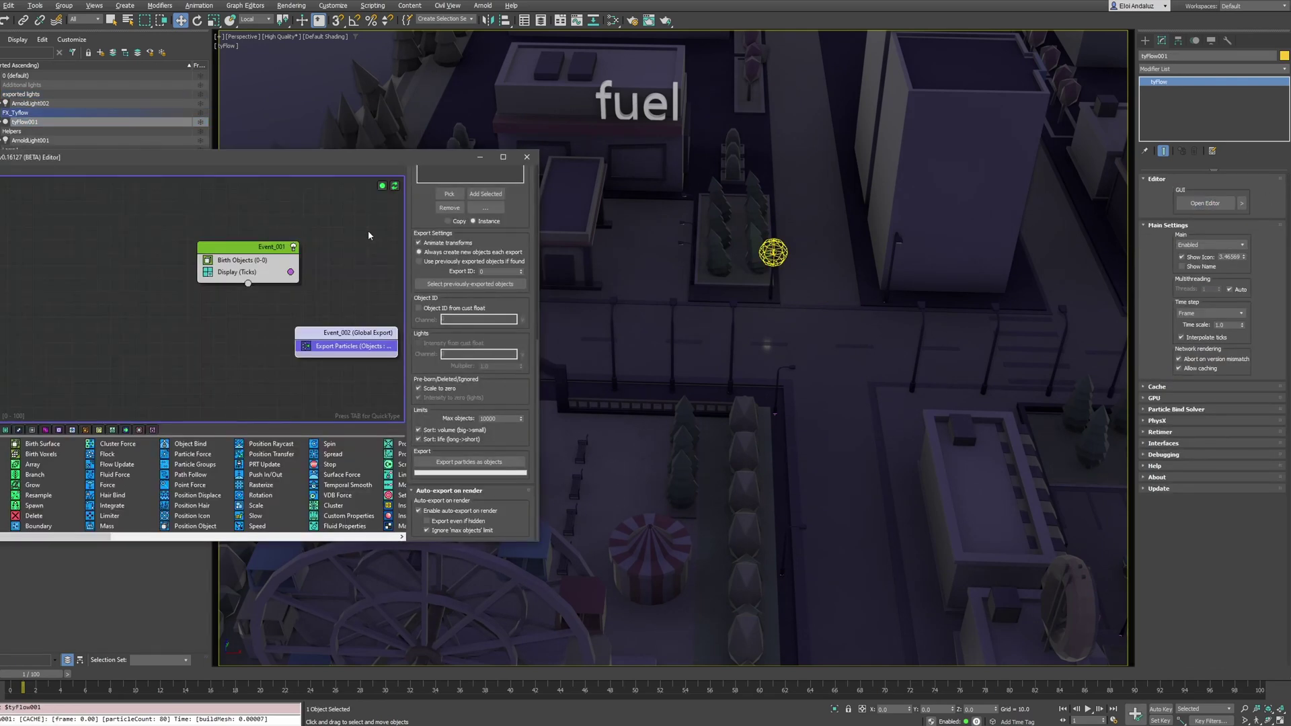
Switch the editor to tyFlow002 and add a Birth Objects operator as its first event
{"action": "left_click_drag", "start_coordinate": [206, 162], "coordinate": [482, 161]}
{"action": "left_click", "coordinate": [261, 171]}
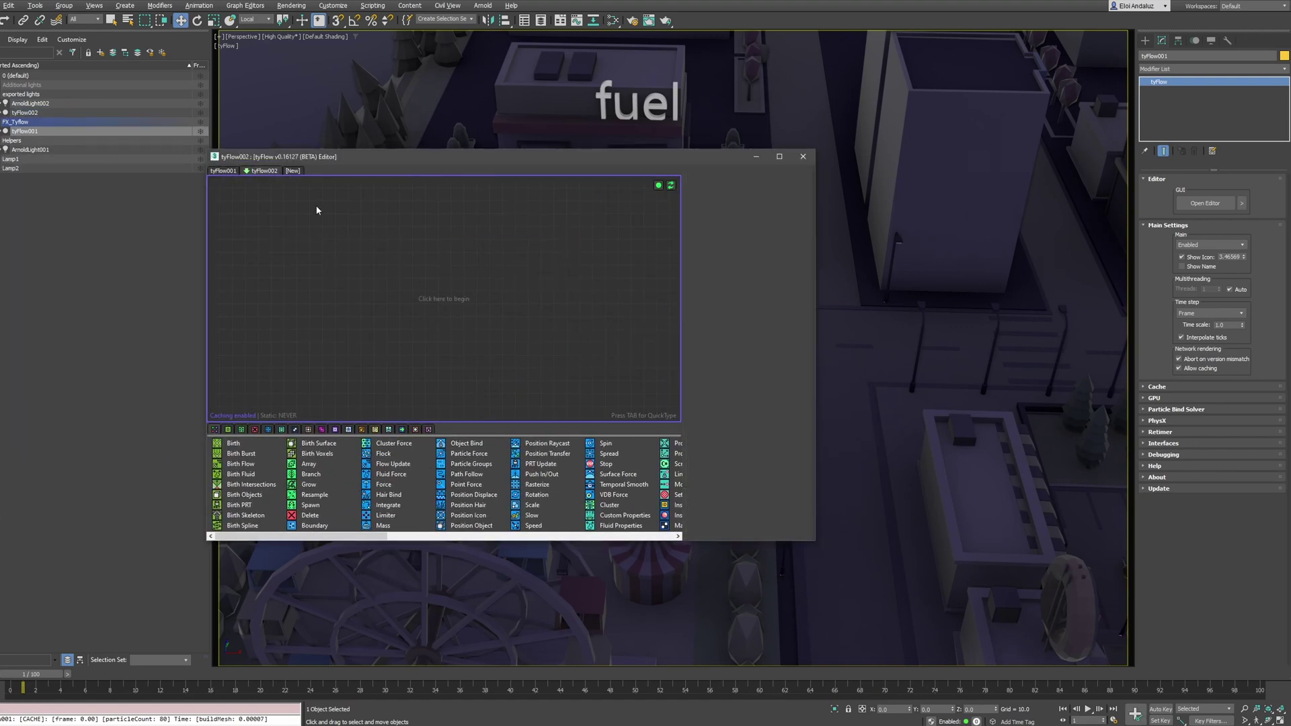
{"action": "left_click", "coordinate": [420, 274]}
{"action": "left_click", "coordinate": [441, 316]}
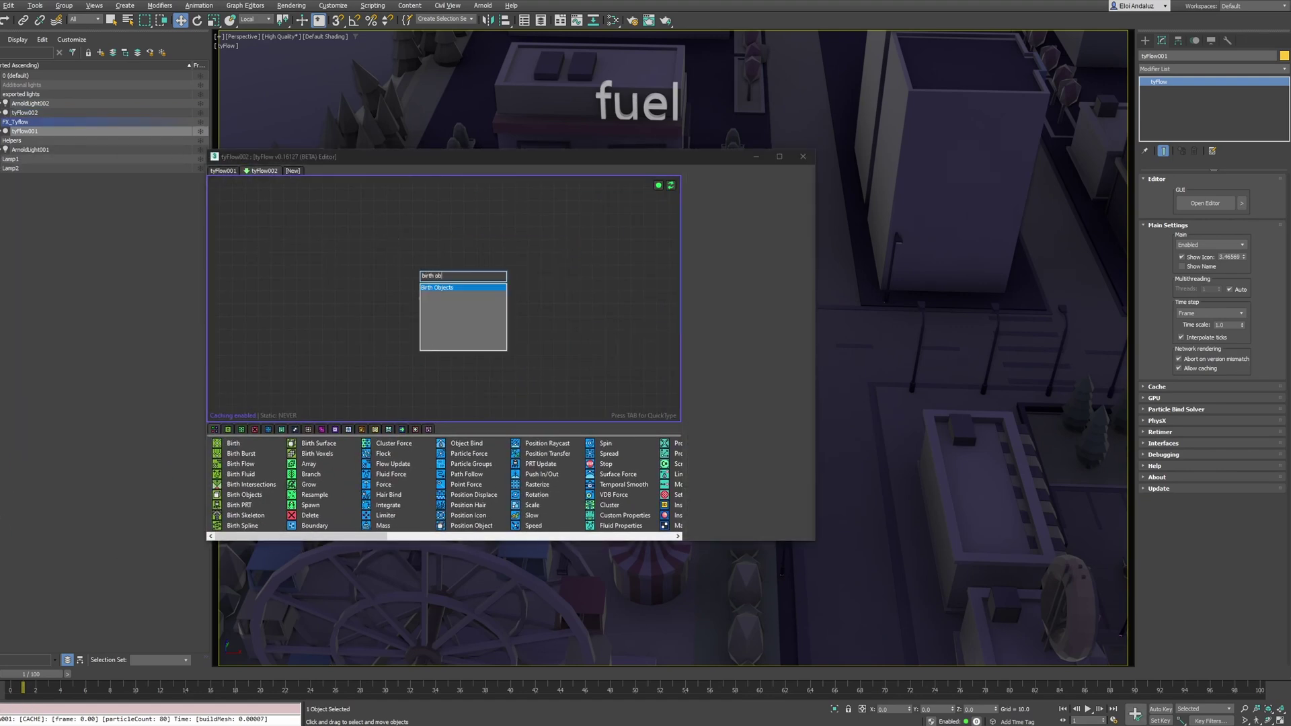
{"action": "left_click", "coordinate": [457, 284]}
Add all Lamp2 layer objects to Birth Objects, with Inherit object geometry and Hide after adding turned off
{"action": "left_click_drag", "start_coordinate": [656, 172], "coordinate": [702, 199]}
{"action": "double_click", "coordinate": [12, 168]}
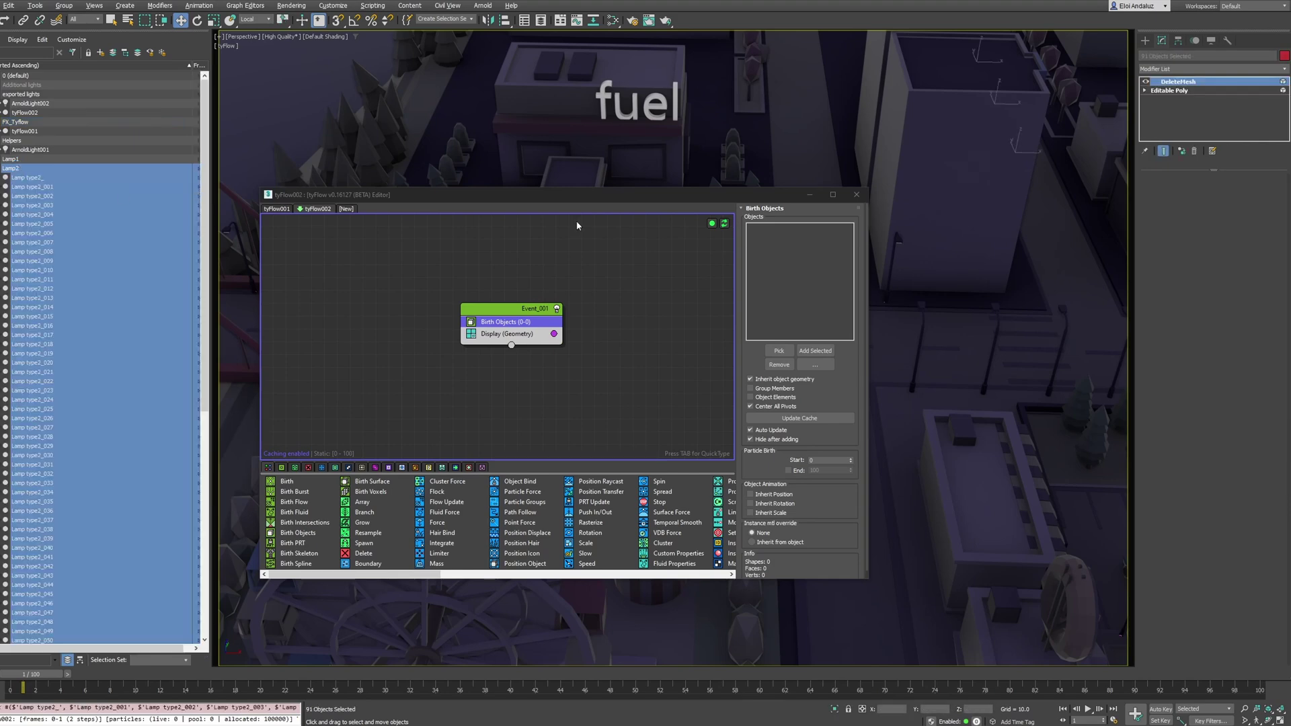
{"action": "left_click_drag", "start_coordinate": [595, 203], "coordinate": [379, 156]}
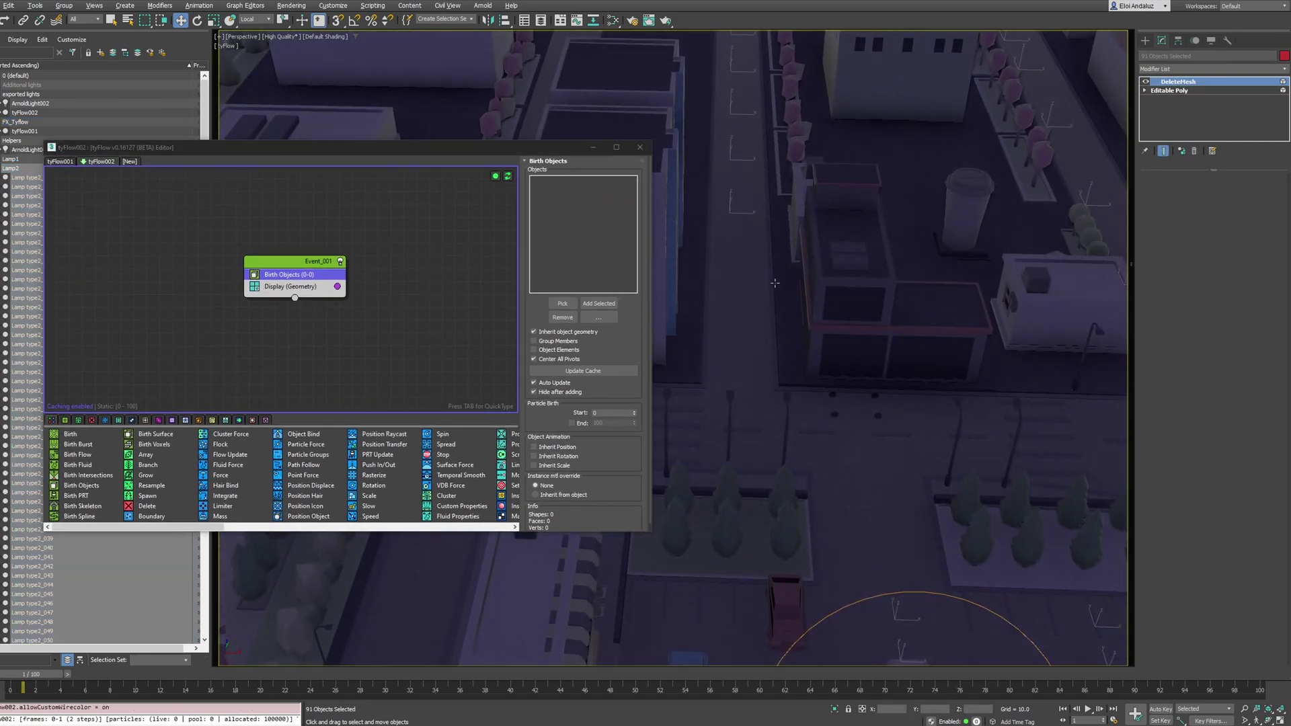
{"action": "left_click", "coordinate": [534, 332]}
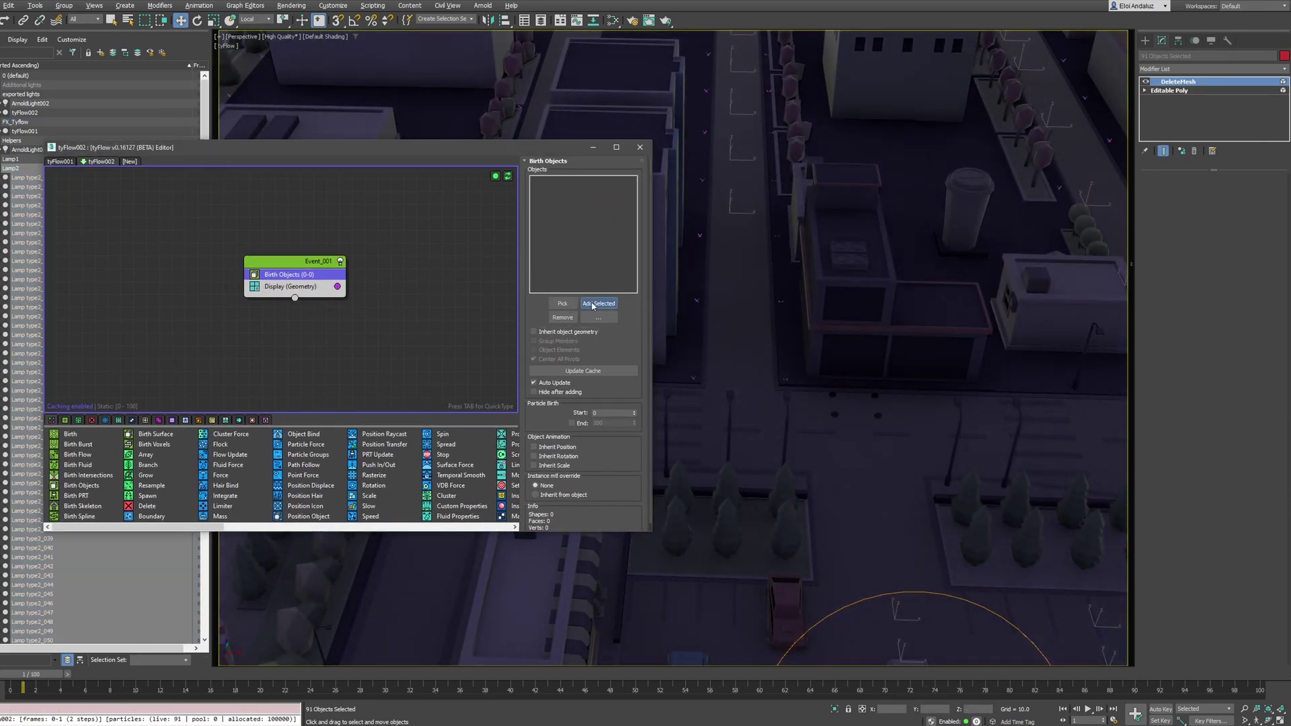
{"action": "left_click", "coordinate": [593, 304]}
Add an Export Particles operator to tyFlow002 and set its export type to Objects
{"action": "middle_click_drag", "start_coordinate": [705, 269], "coordinate": [886, 438], "text": "alt"}
{"action": "left_click", "coordinate": [427, 292]}
{"action": "key", "text": "Tab"}
{"action": "type", "text": "export"}
{"action": "key", "text": "Return"}
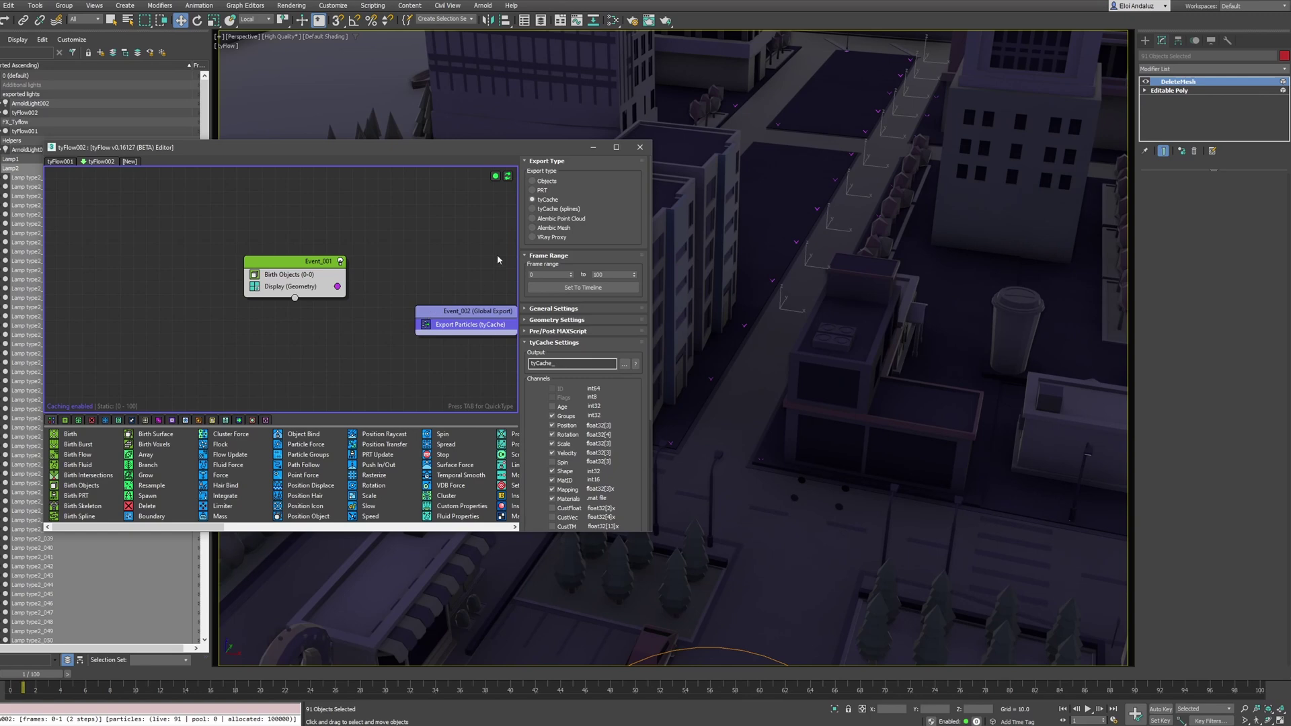
{"action": "left_click", "coordinate": [532, 181]}
Set the export object type to Reference Objects and pick the globe lamp's light, ArnoldLight002, in the viewport
{"action": "left_click_drag", "start_coordinate": [336, 147], "coordinate": [154, 147]}
{"action": "scroll", "coordinate": [740, 337], "scroll_direction": "up", "scroll_amount": 3}
{"action": "middle_click_drag", "start_coordinate": [807, 336], "coordinate": [1063, 269]}
{"action": "scroll", "coordinate": [740, 221], "scroll_direction": "up", "scroll_amount": 4}
{"action": "scroll", "coordinate": [438, 368], "scroll_direction": "down", "scroll_amount": 2}
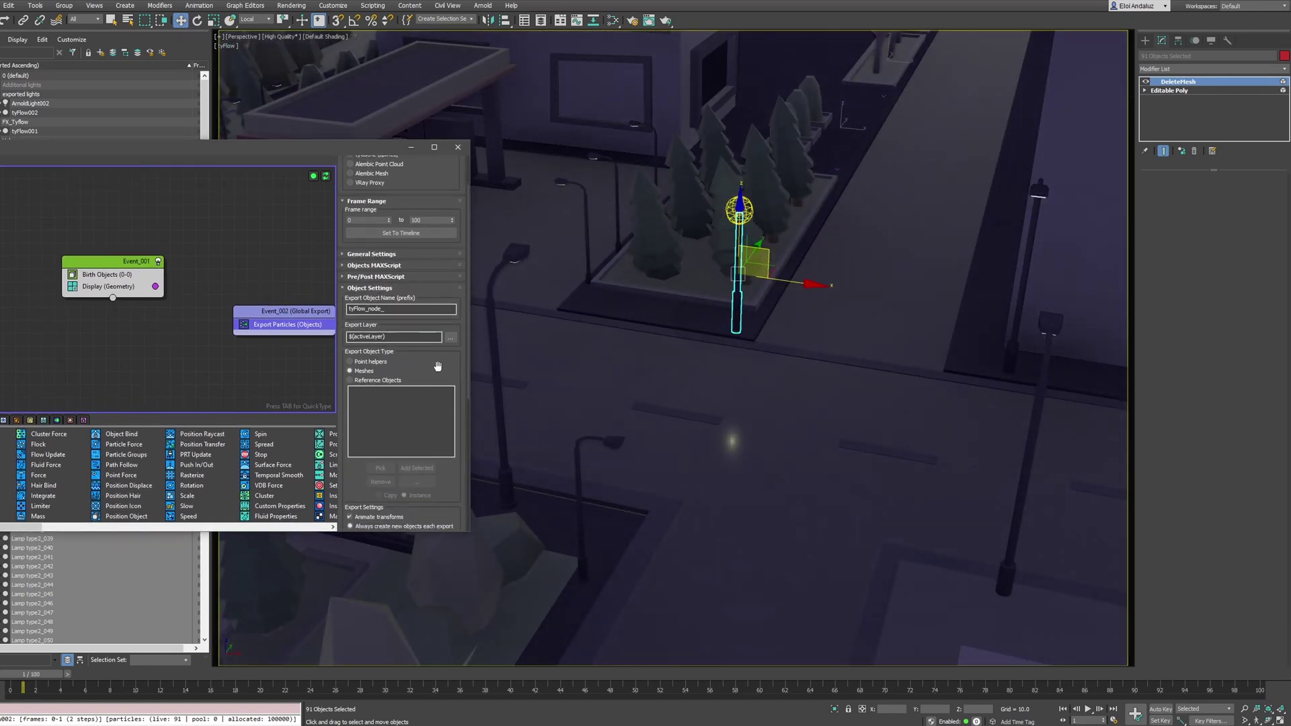
{"action": "scroll", "coordinate": [438, 368], "scroll_direction": "down", "scroll_amount": 1}
{"action": "left_click", "coordinate": [350, 380]}
{"action": "left_click", "coordinate": [380, 468]}
{"action": "left_click", "coordinate": [740, 210]}
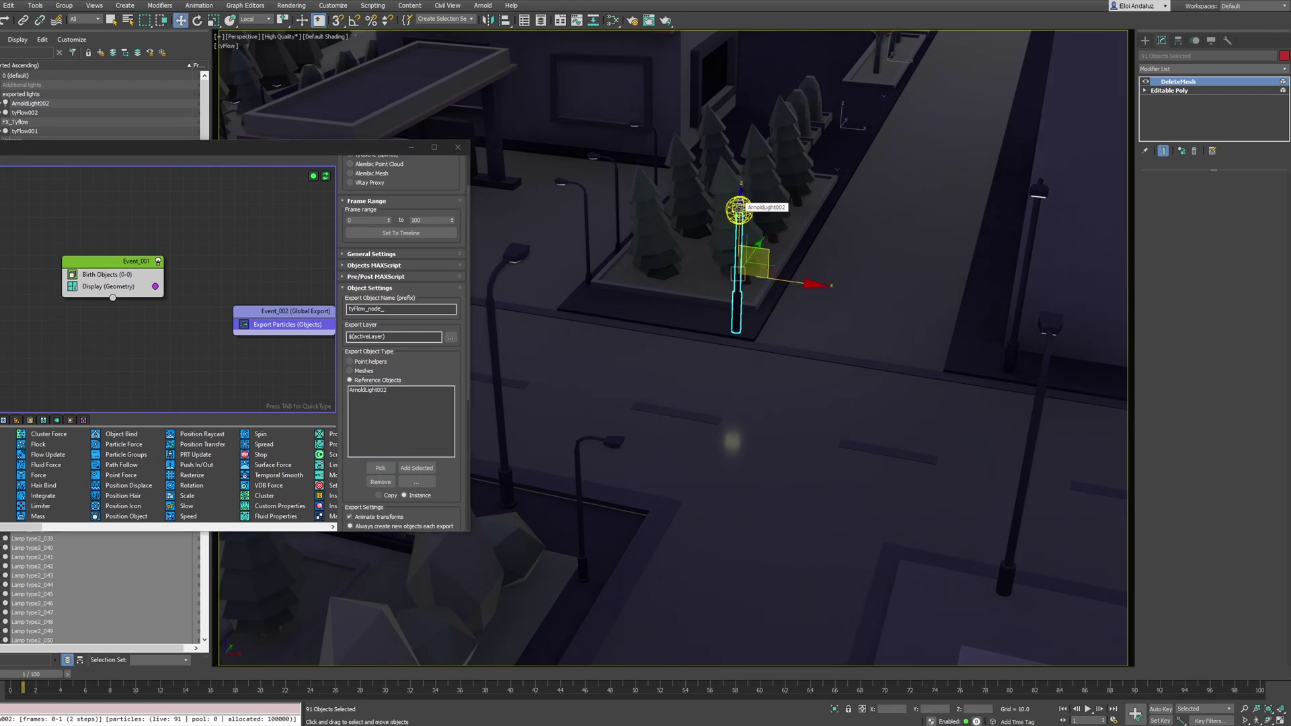
Enable auto-export on render for tyFlow002 and render the Perspective view
{"action": "scroll", "coordinate": [436, 359], "scroll_direction": "down", "scroll_amount": 10}
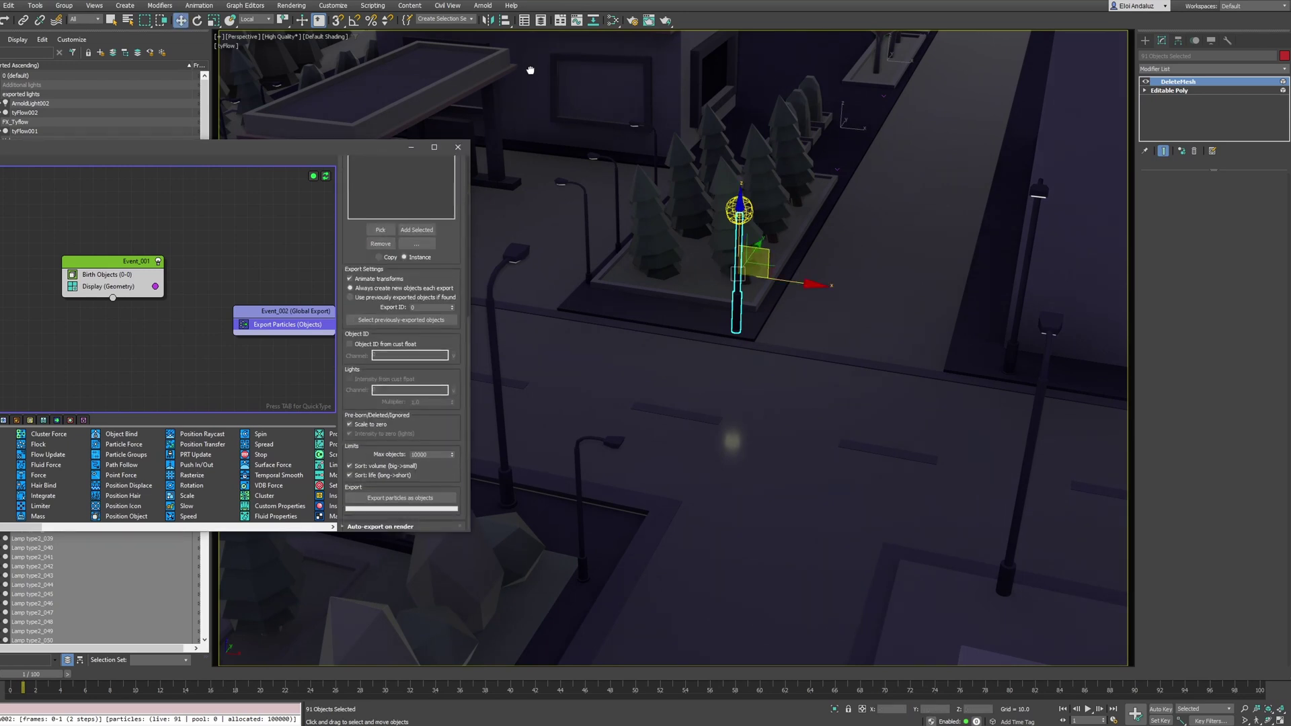
{"action": "scroll", "coordinate": [689, 222], "scroll_direction": "up", "scroll_amount": 1}
{"action": "left_click", "coordinate": [354, 526]}
{"action": "scroll", "coordinate": [359, 511], "scroll_direction": "down", "scroll_amount": 2}
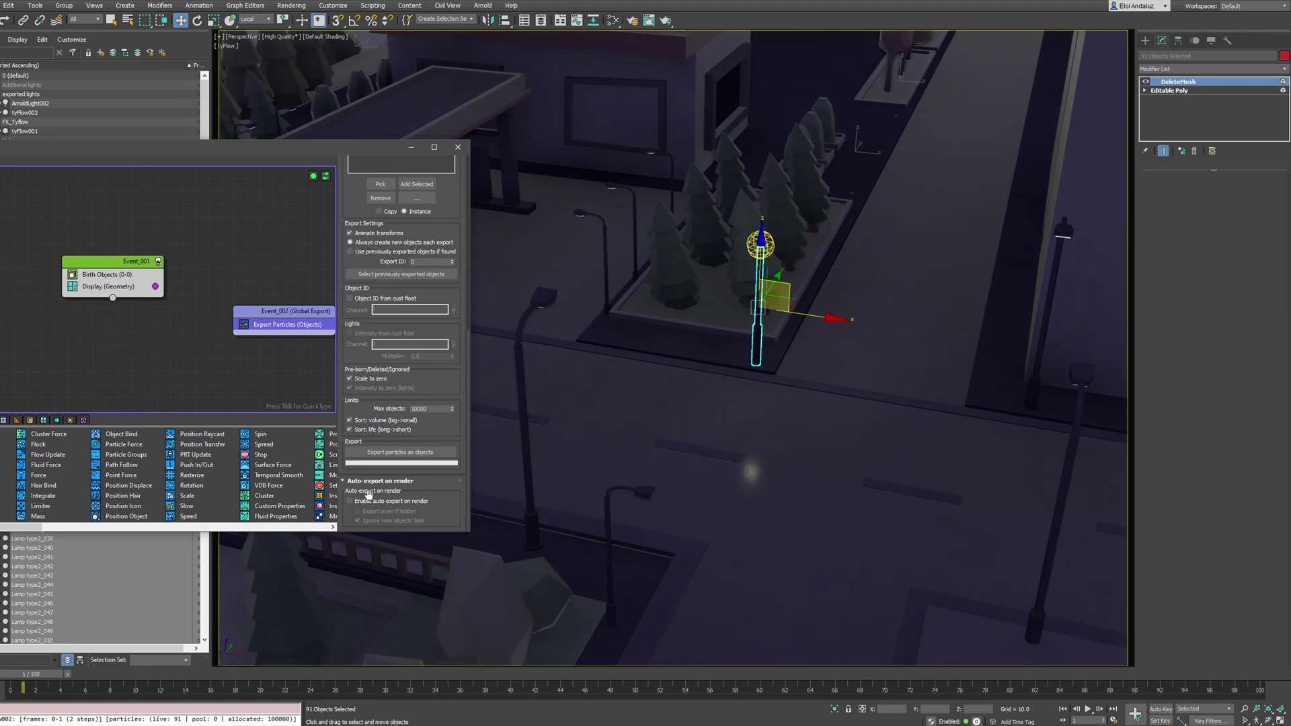
{"action": "left_click", "coordinate": [358, 502]}
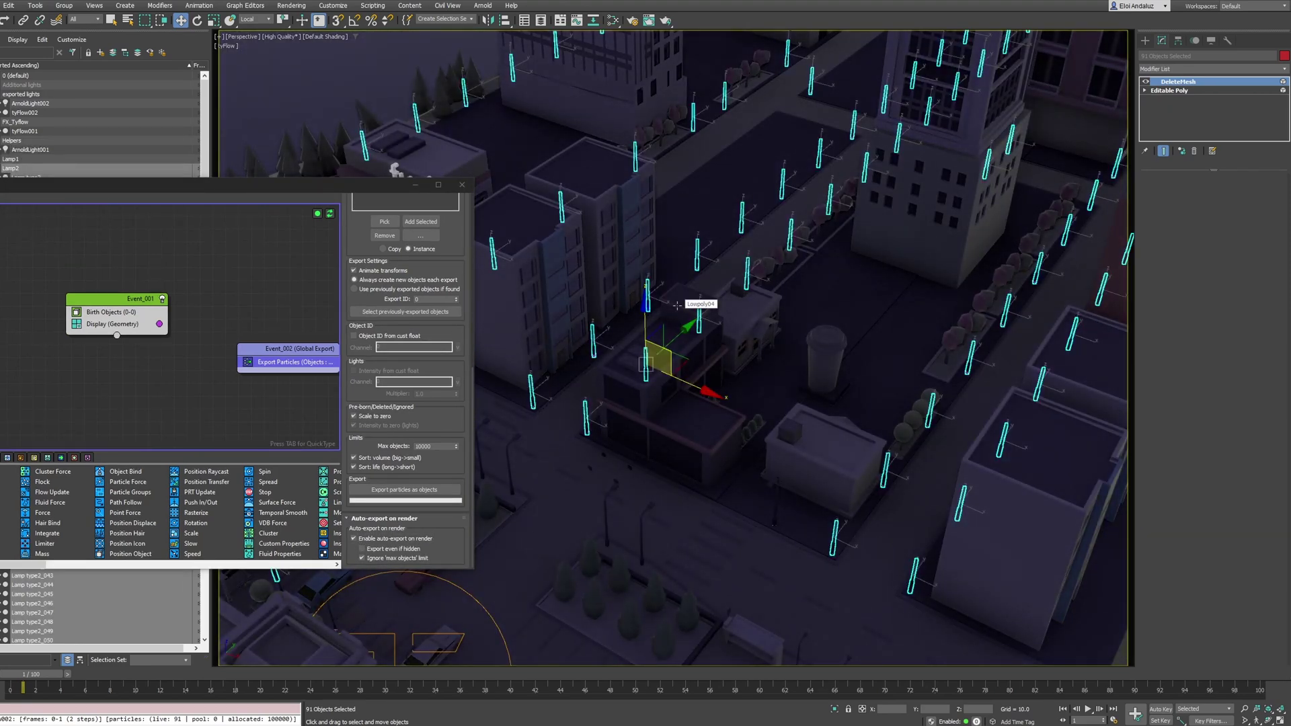
{"action": "key", "text": "F9"}
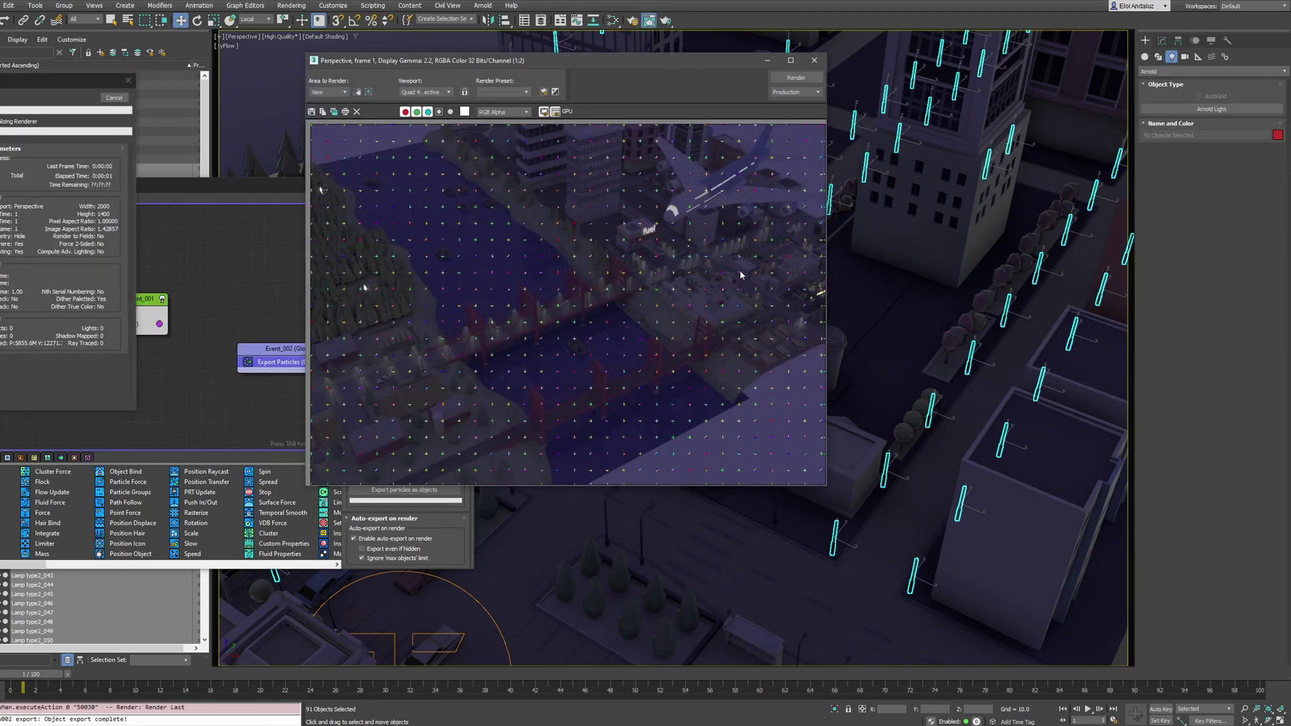
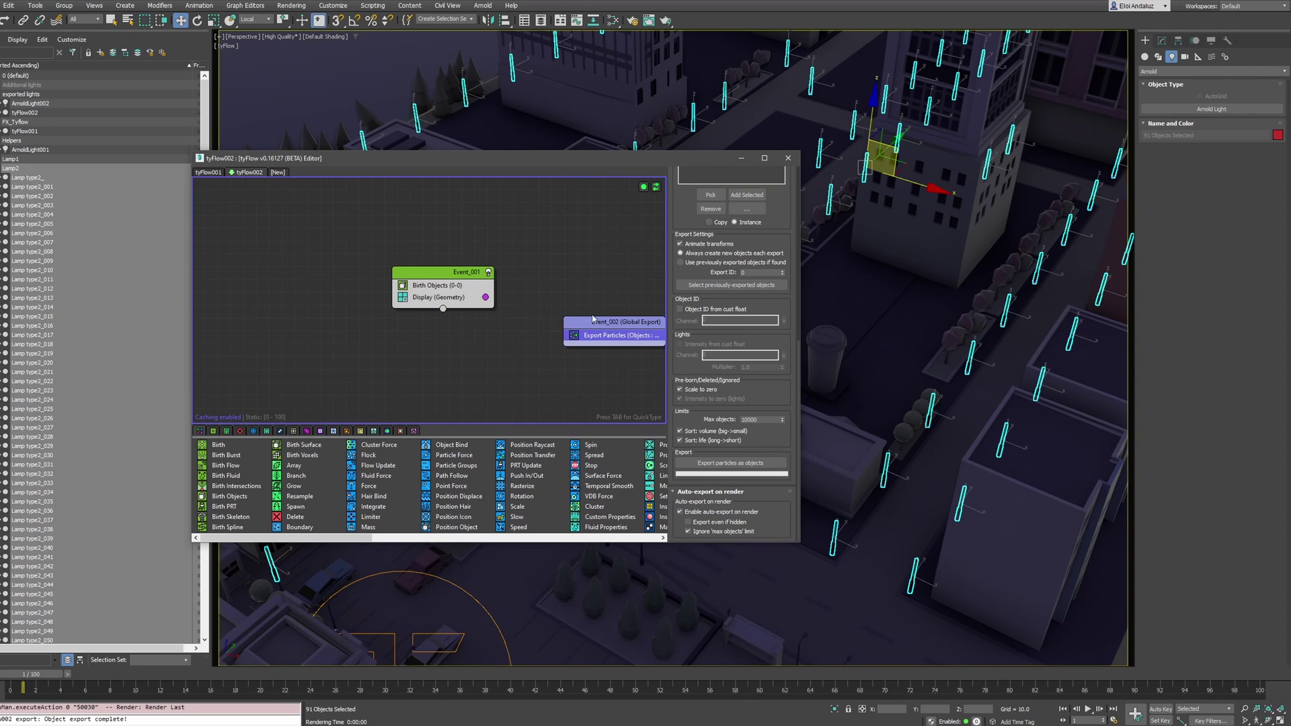
Switch the exported reference lights from Instance to Copy and enable Intensity from cust float
{"action": "left_click", "coordinate": [612, 335]}
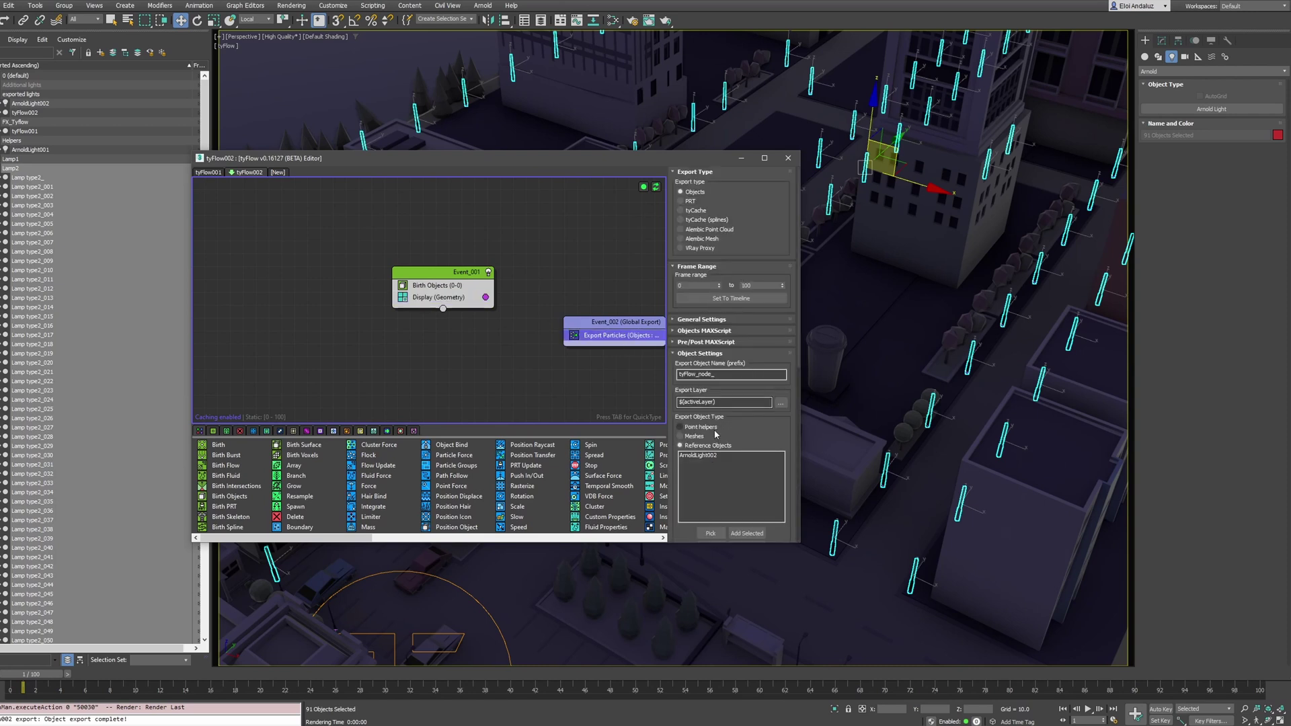
{"action": "scroll", "coordinate": [716, 434], "scroll_direction": "down", "scroll_amount": 5}
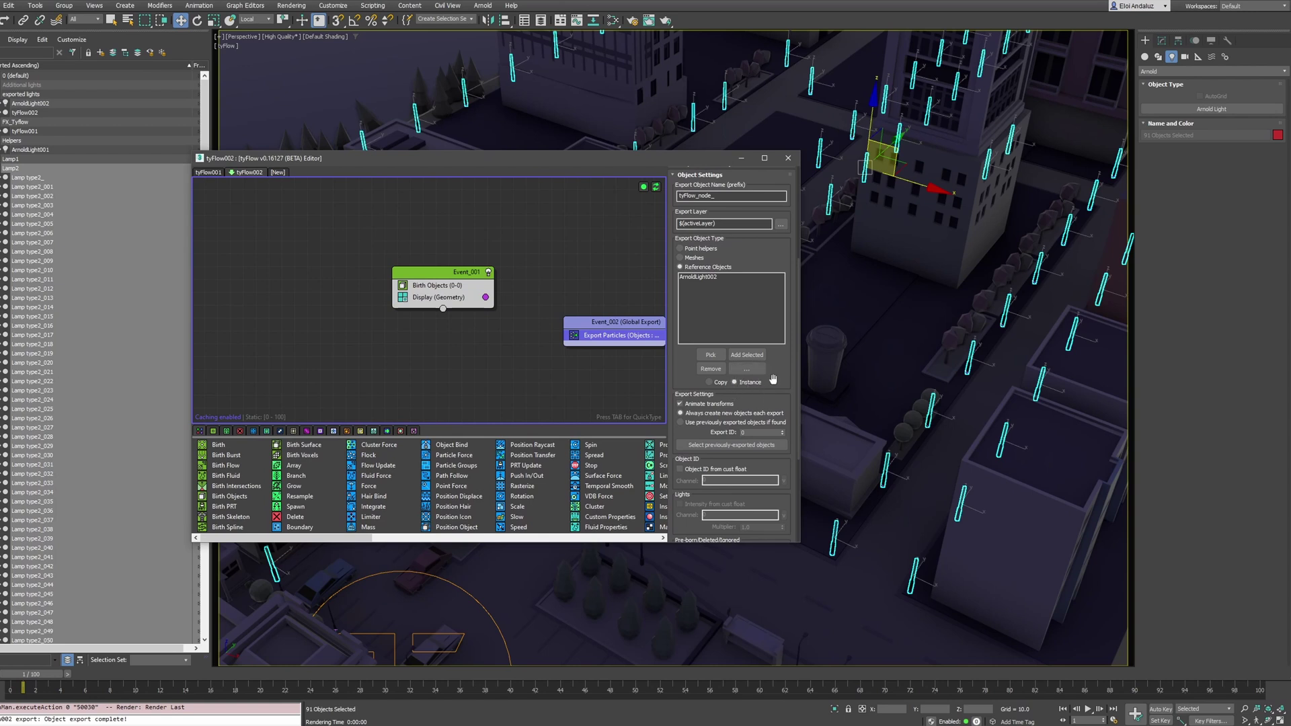
{"action": "left_click", "coordinate": [721, 381]}
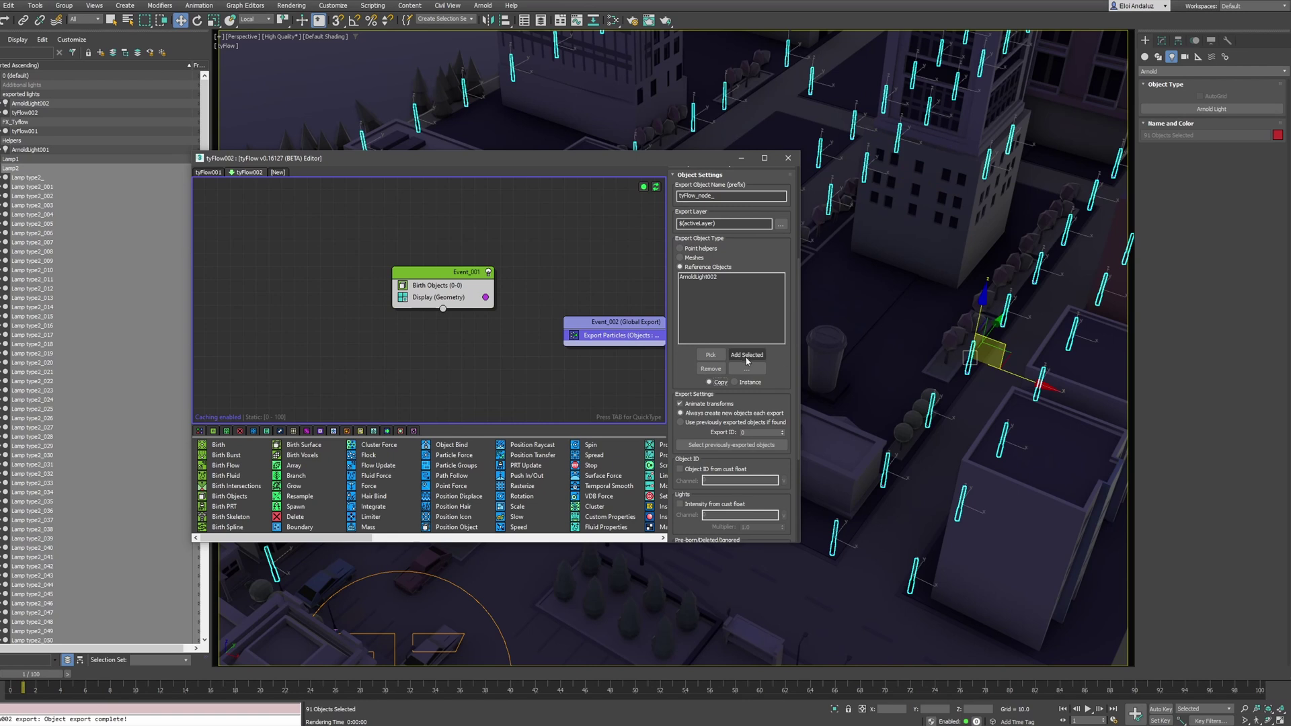
{"action": "scroll", "coordinate": [690, 430], "scroll_direction": "down", "scroll_amount": 3}
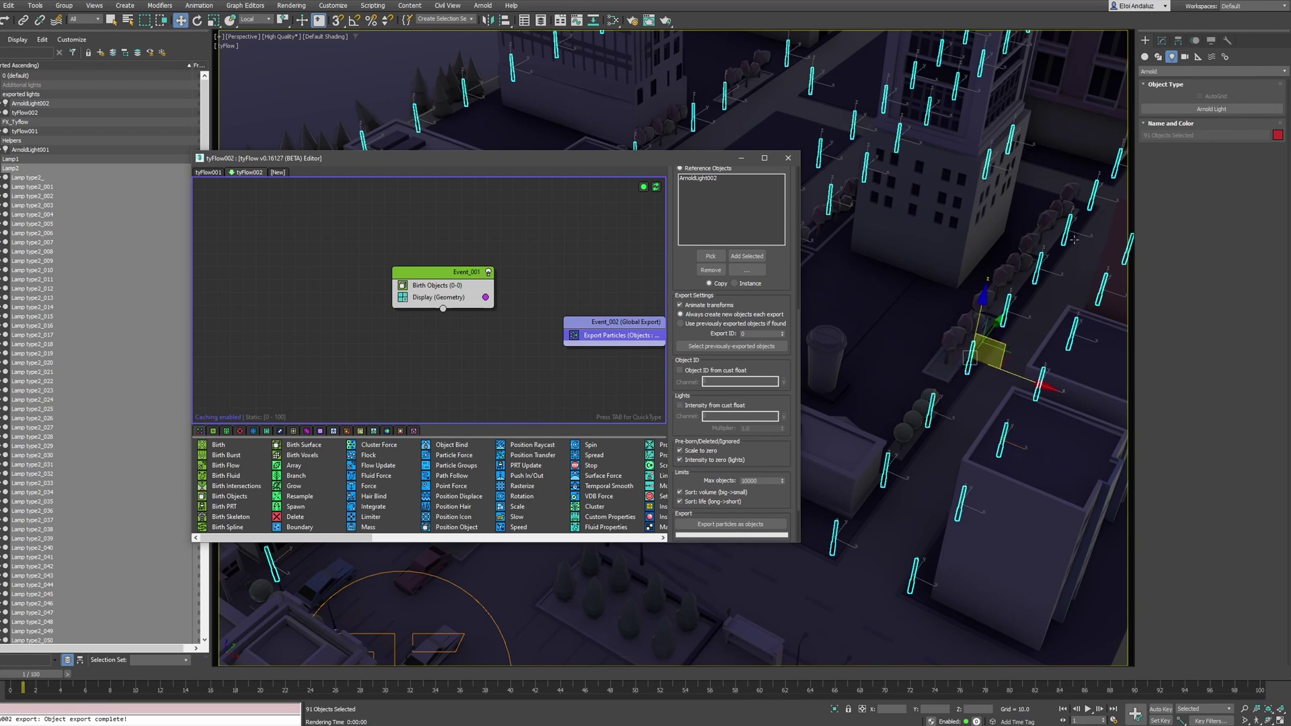
{"action": "middle_click_drag", "start_coordinate": [1078, 236], "coordinate": [1017, 290]}
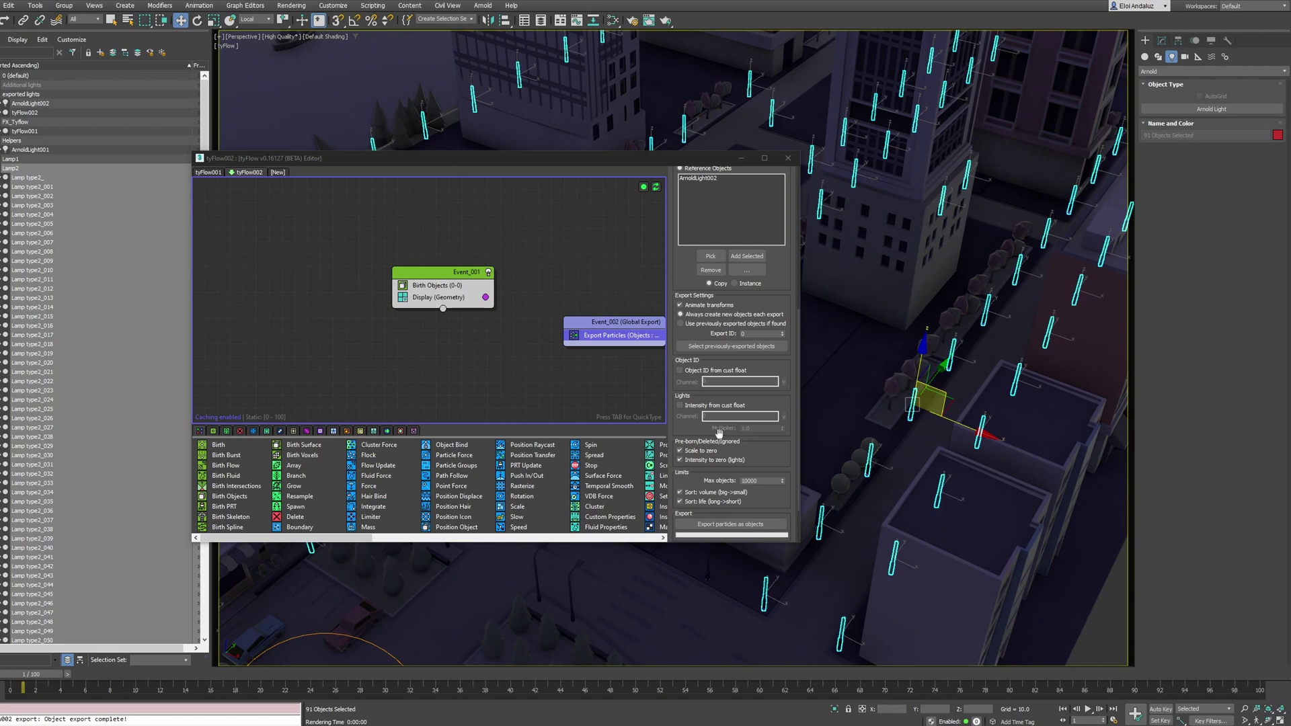
{"action": "left_click", "coordinate": [686, 407]}
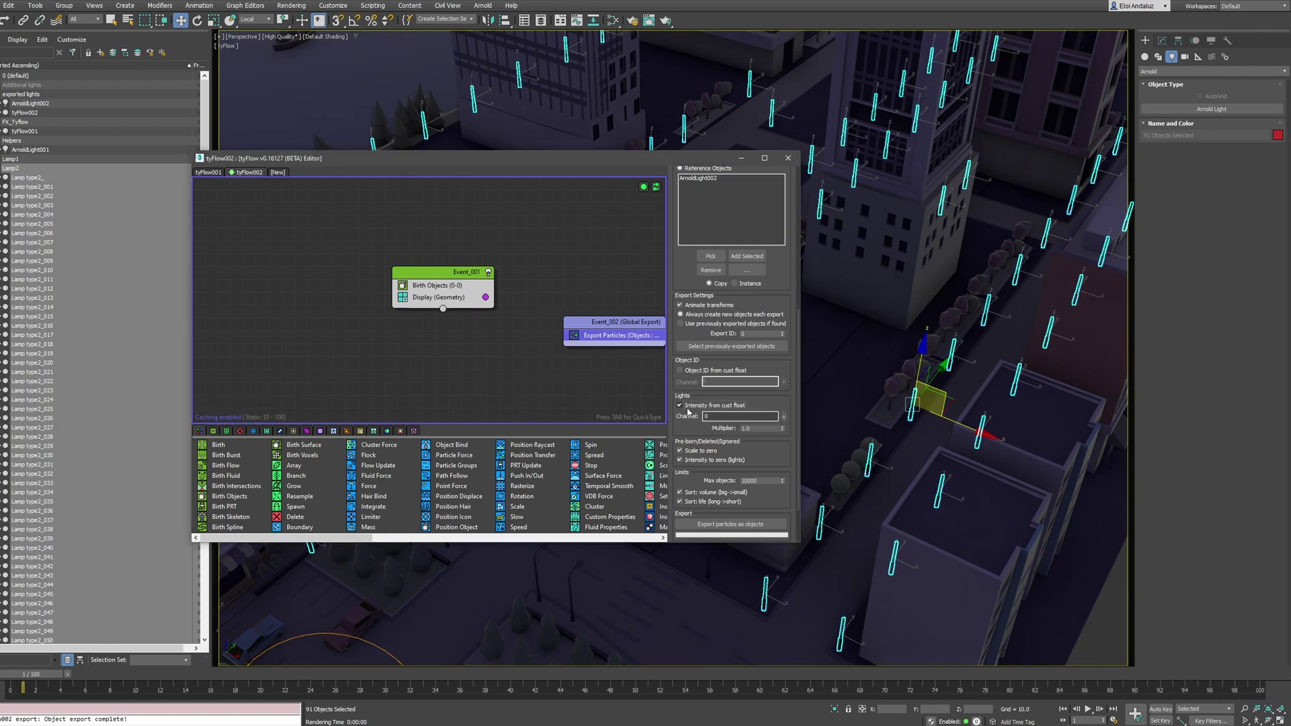
Add a Custom Properties operator after Birth Objects, with its custom float set By Value on a channel named LightIntensity
{"action": "left_click", "coordinate": [440, 288]}
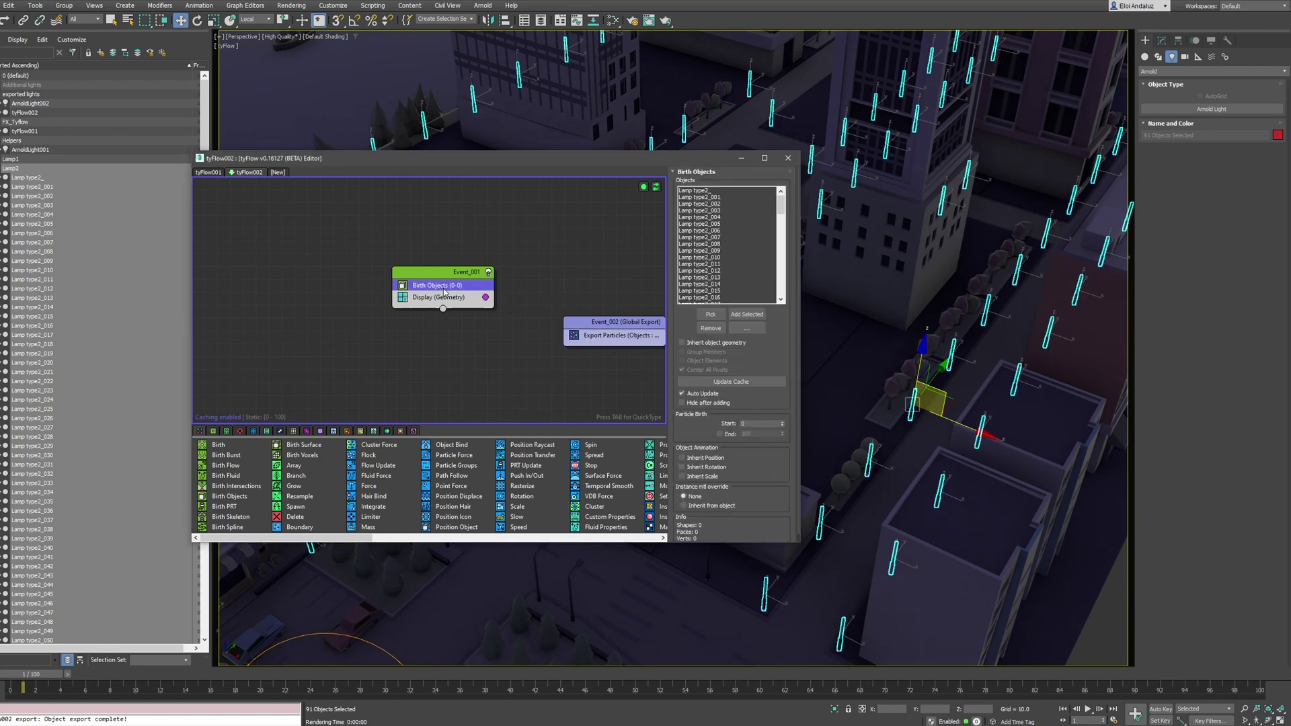
{"action": "key", "text": "Tab"}
{"action": "type", "text": "custom"}
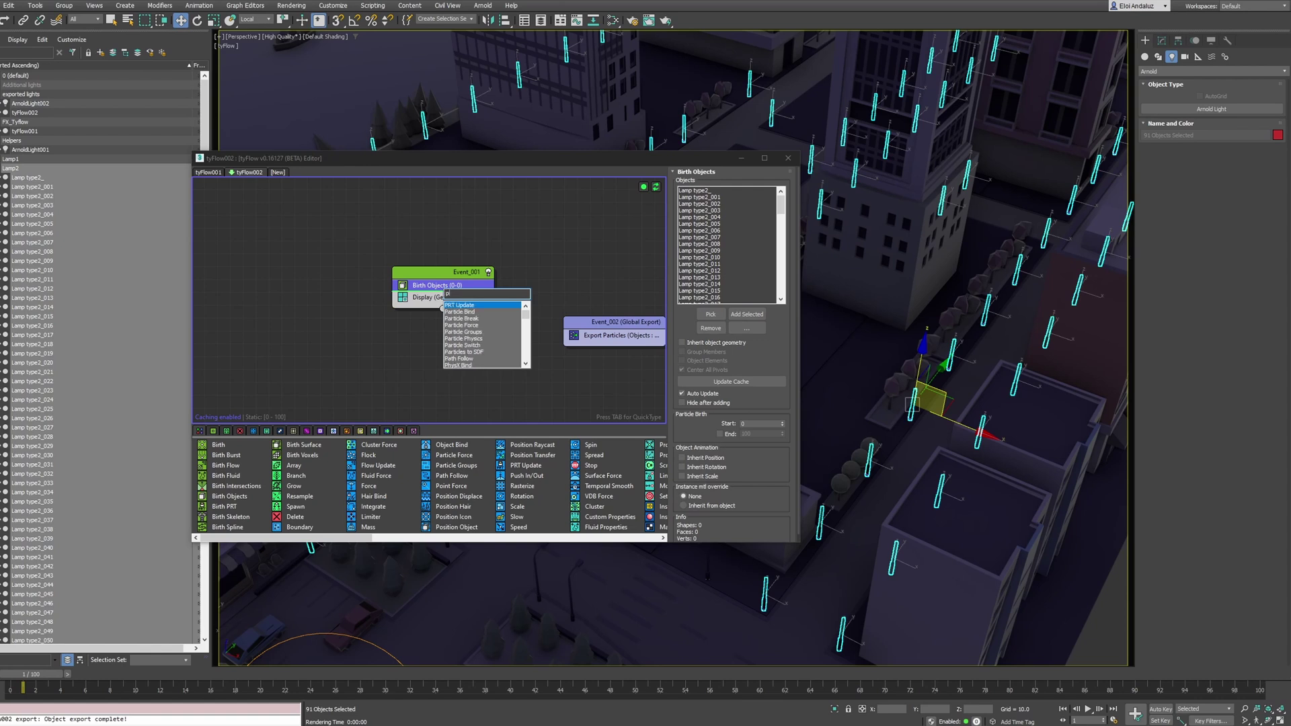
{"action": "key", "text": "Return"}
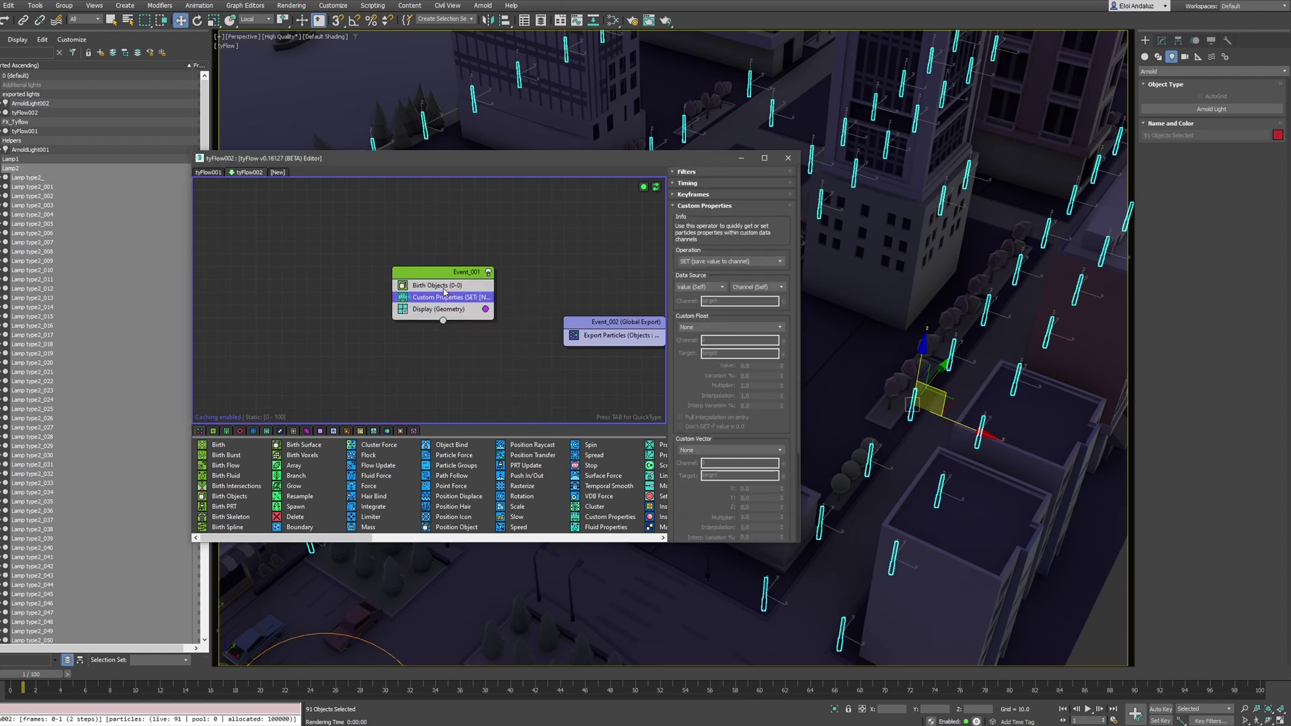
{"action": "left_click", "coordinate": [694, 328]}
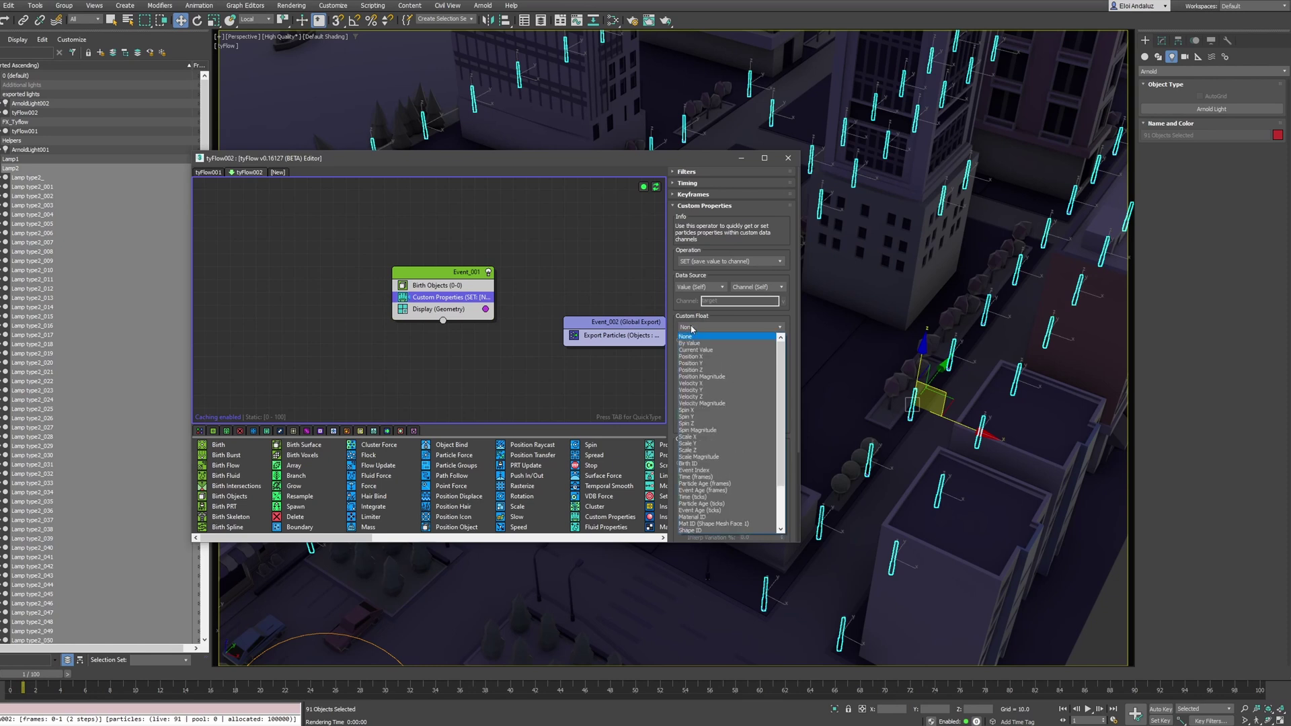
{"action": "left_click", "coordinate": [699, 343]}
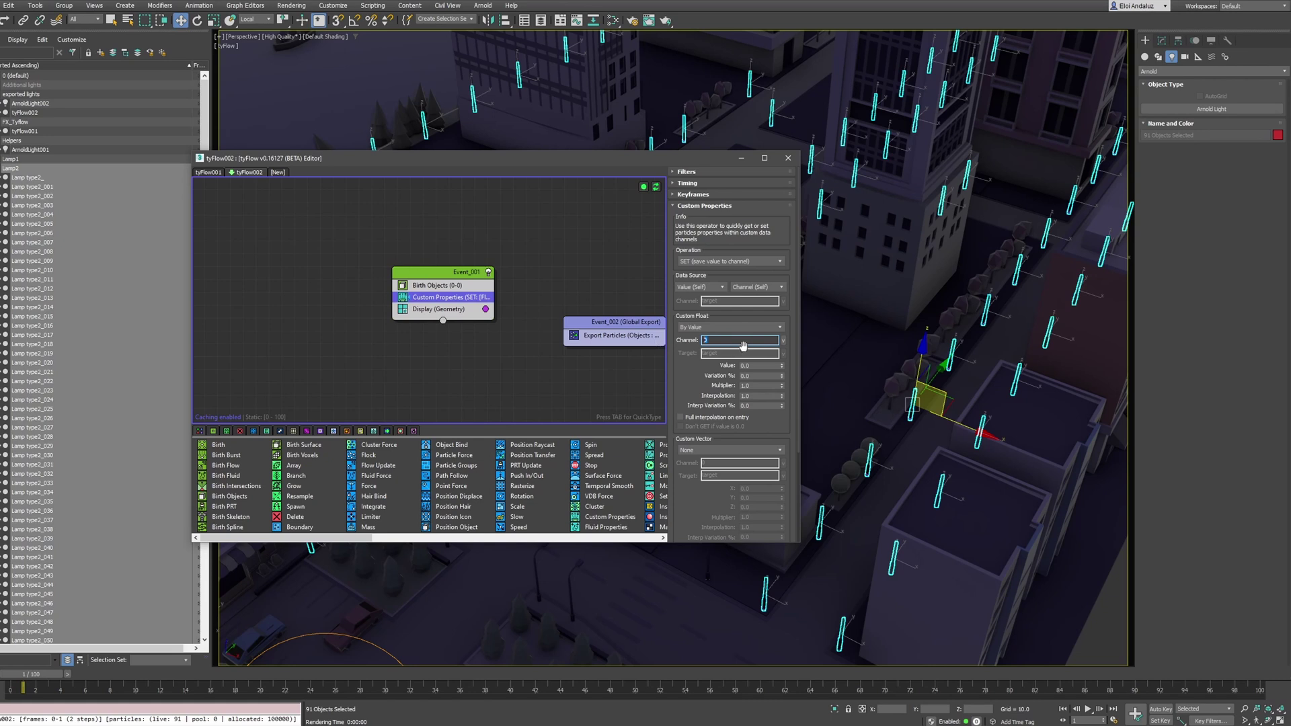
{"action": "type", "text": "LI"}
{"action": "type", "text": "ghtIntensity"}
{"action": "key", "text": "Return"}
Set the LightIntensity custom float's value to 5 and its variation to 90%
{"action": "double_click", "coordinate": [754, 366]}
{"action": "type", "text": "5"}
{"action": "key", "text": "Return"}
{"action": "double_click", "coordinate": [757, 376]}
{"action": "type", "text": "90"}
Set the Export Particles light intensity channel to LightIntensity
{"action": "left_click", "coordinate": [622, 337]}
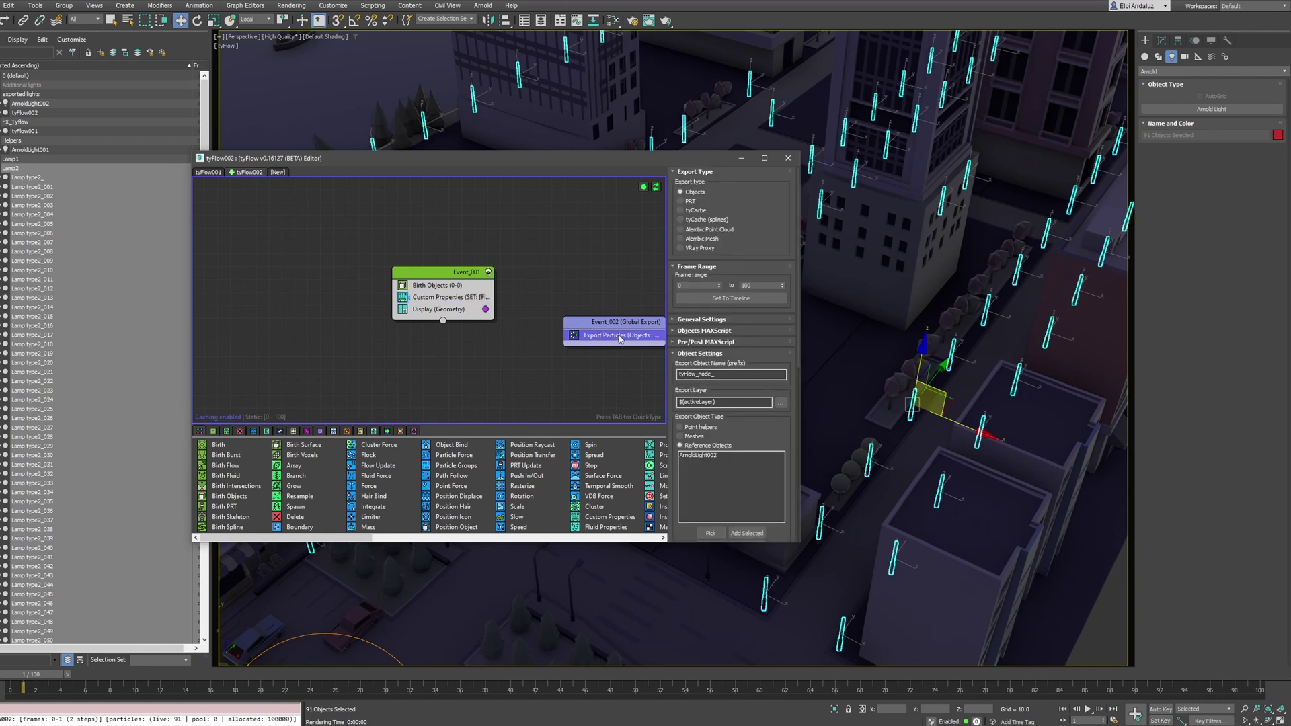
{"action": "scroll", "coordinate": [713, 410], "scroll_direction": "down", "scroll_amount": 8}
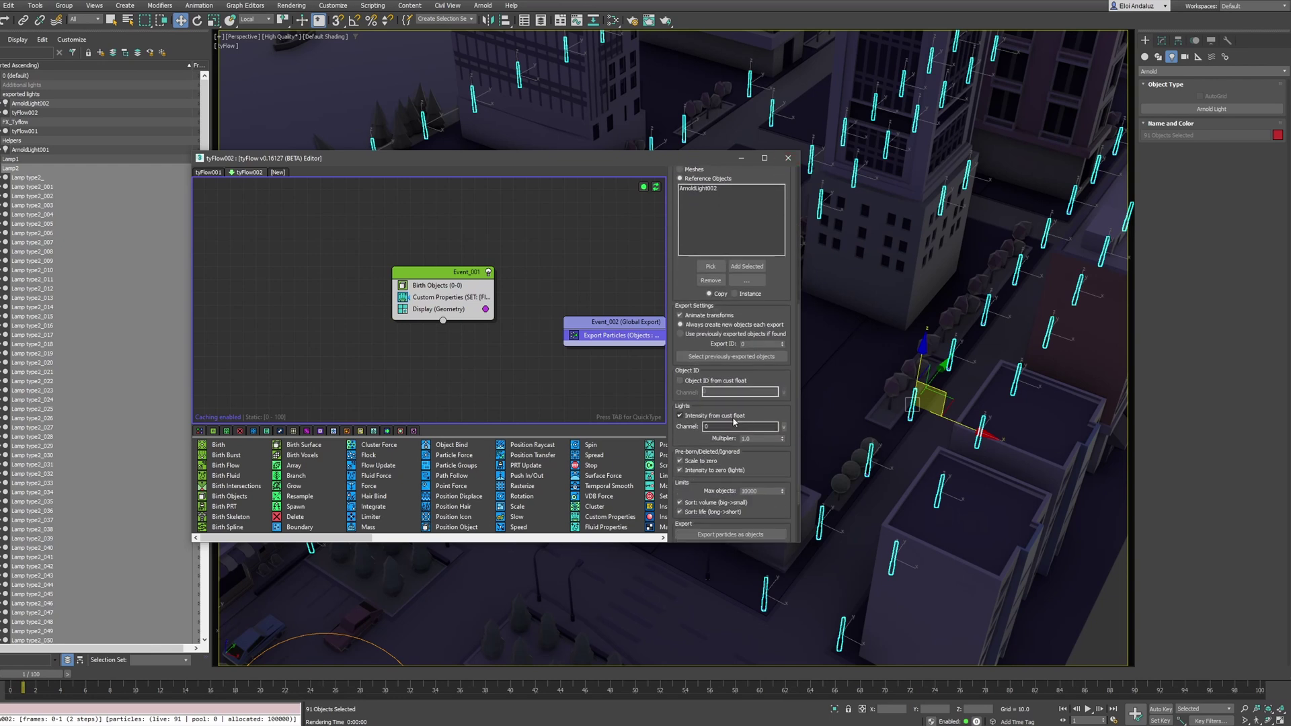
{"action": "left_click", "coordinate": [784, 427]}
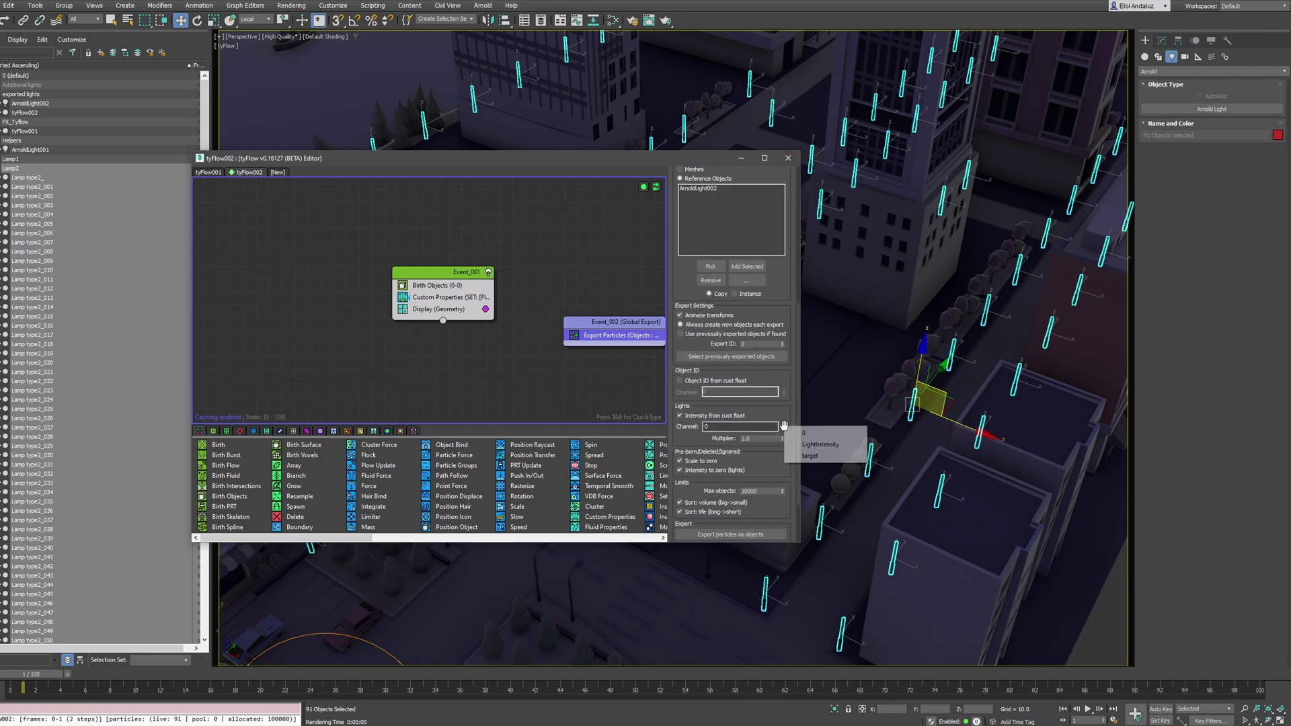
{"action": "left_click", "coordinate": [818, 444]}
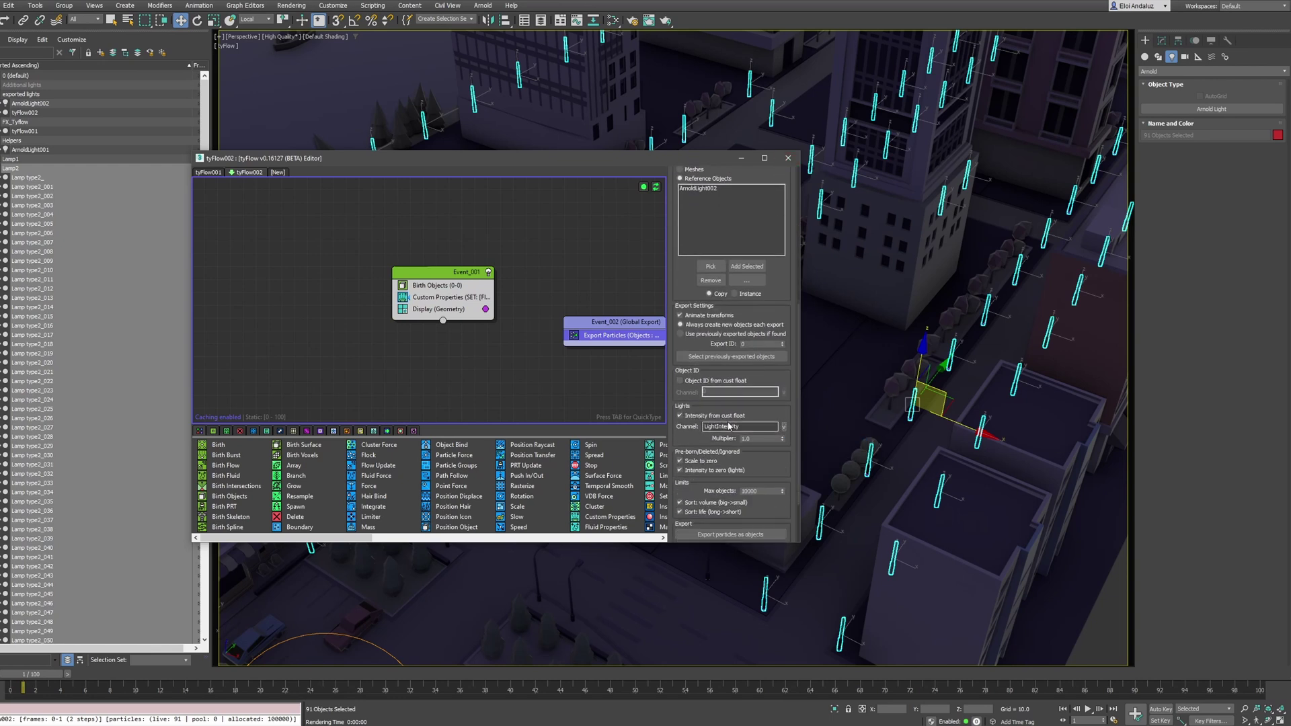
{"action": "left_click_drag", "start_coordinate": [702, 159], "coordinate": [382, 193]}
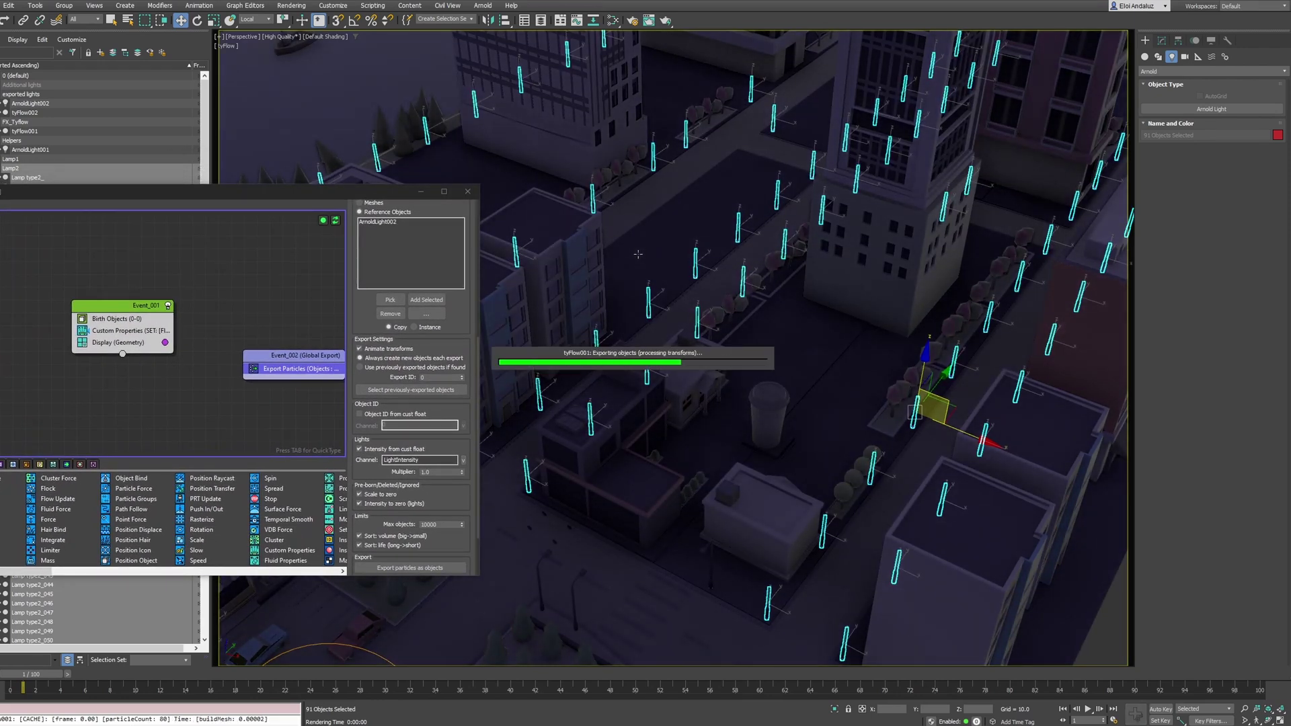
Render the Perspective view to check the varied lamp intensities, then cancel the render and close its window
{"action": "key", "text": "F9"}
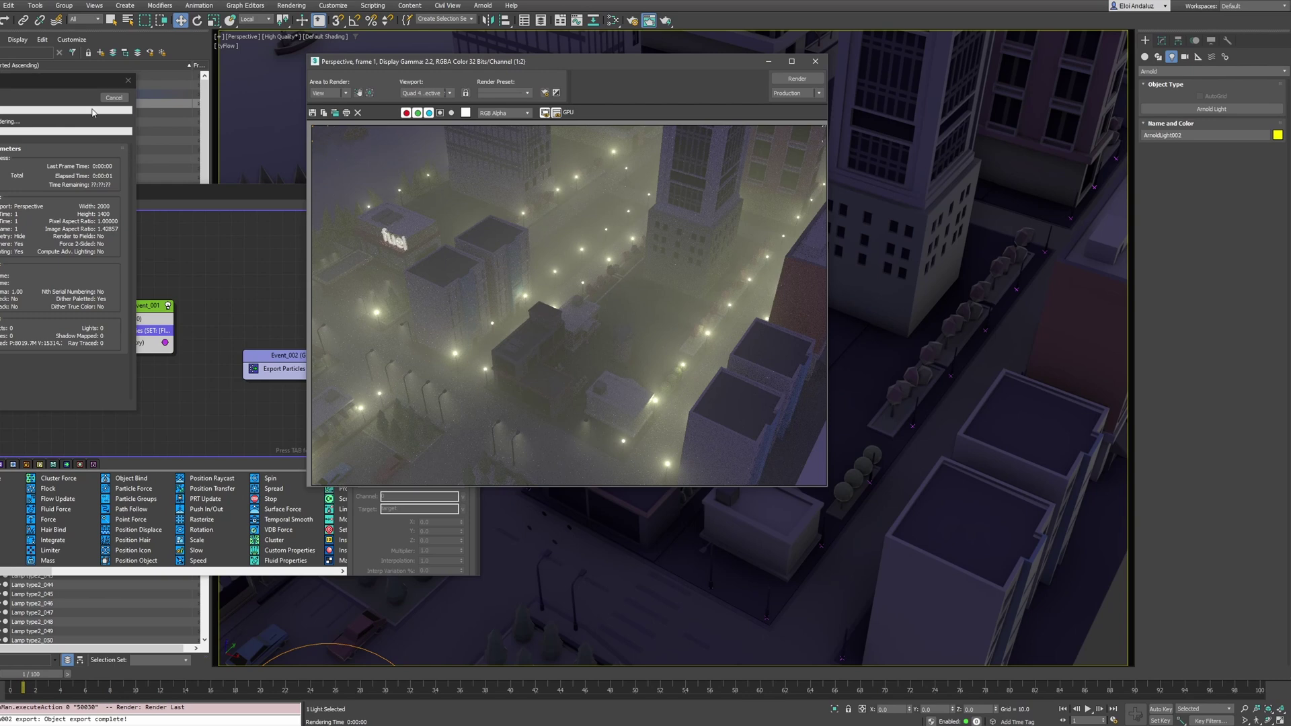
{"action": "left_click", "coordinate": [114, 98]}
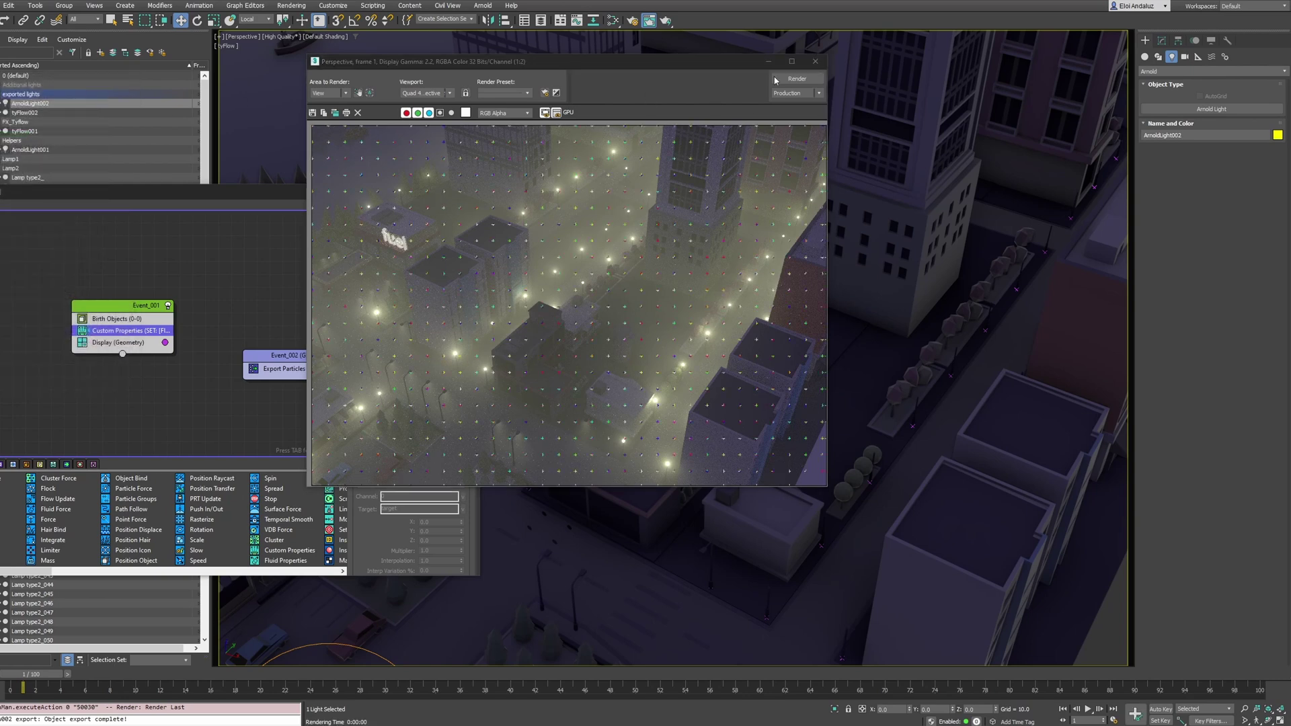
{"action": "left_click", "coordinate": [815, 61]}
Set the Custom Properties operator's timing to Continuous
{"action": "mouse_move", "coordinate": [240, 196]}
{"action": "left_mouse_down"}
{"action": "mouse_move", "coordinate": [438, 174]}
{"action": "mouse_move", "coordinate": [253, 200]}
{"action": "left_mouse_up"}
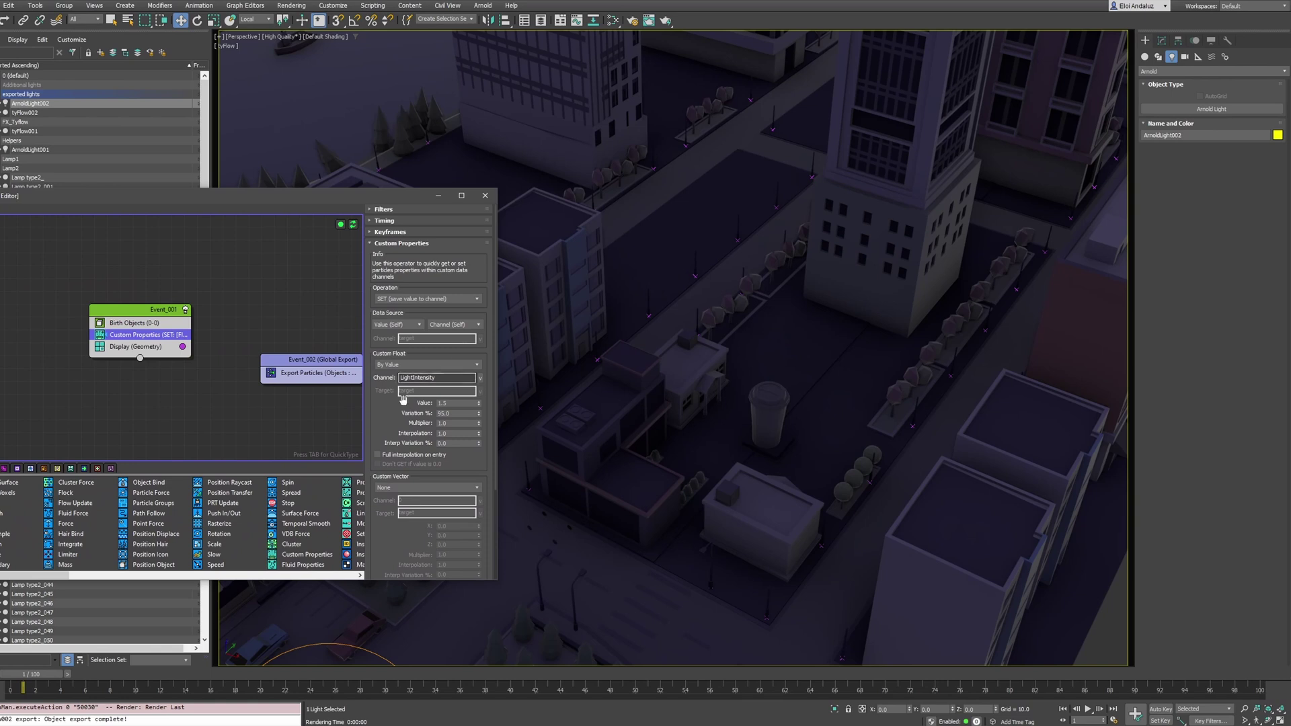
{"action": "left_click", "coordinate": [394, 221]}
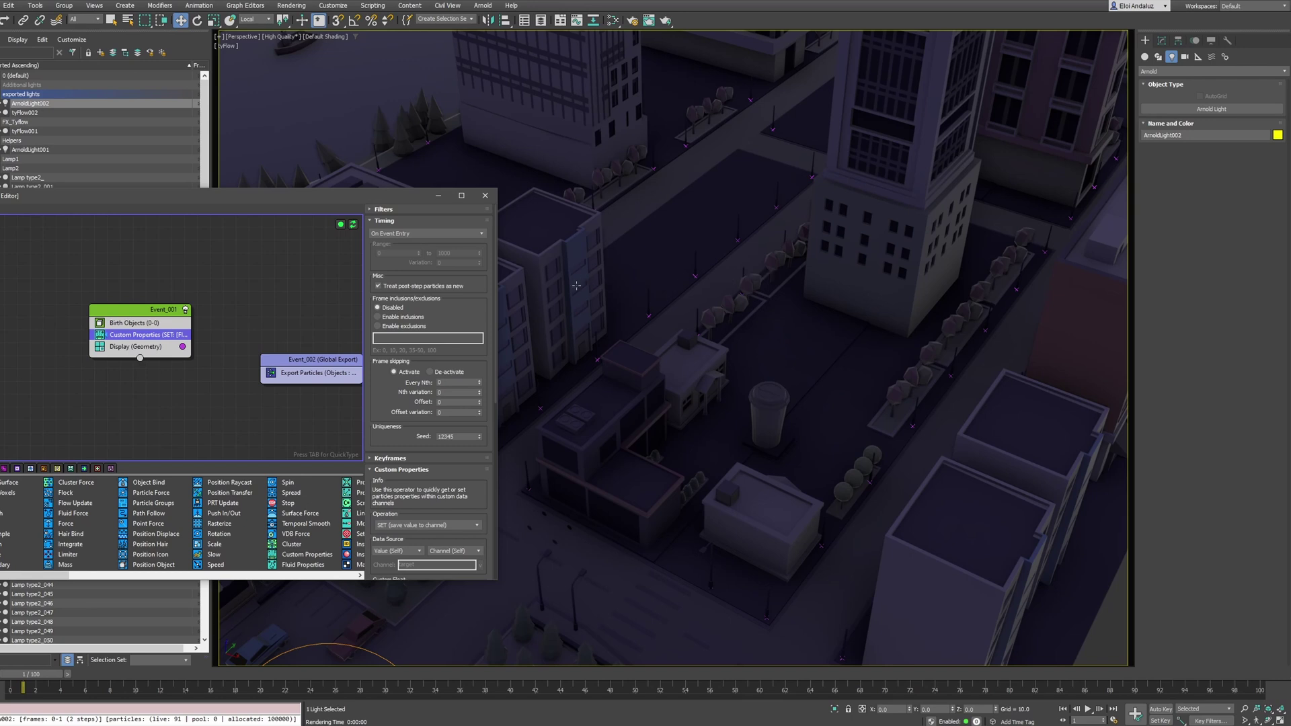
{"action": "left_click", "coordinate": [397, 233]}
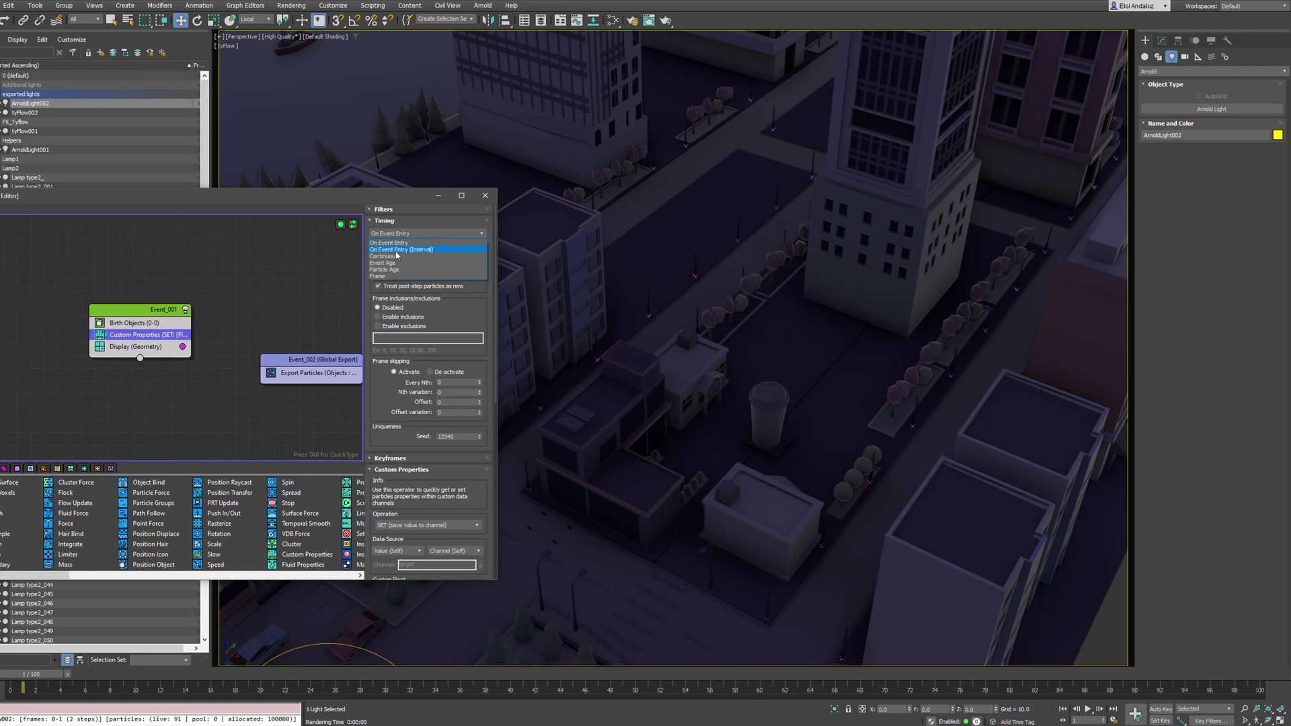
{"action": "left_click", "coordinate": [394, 253]}
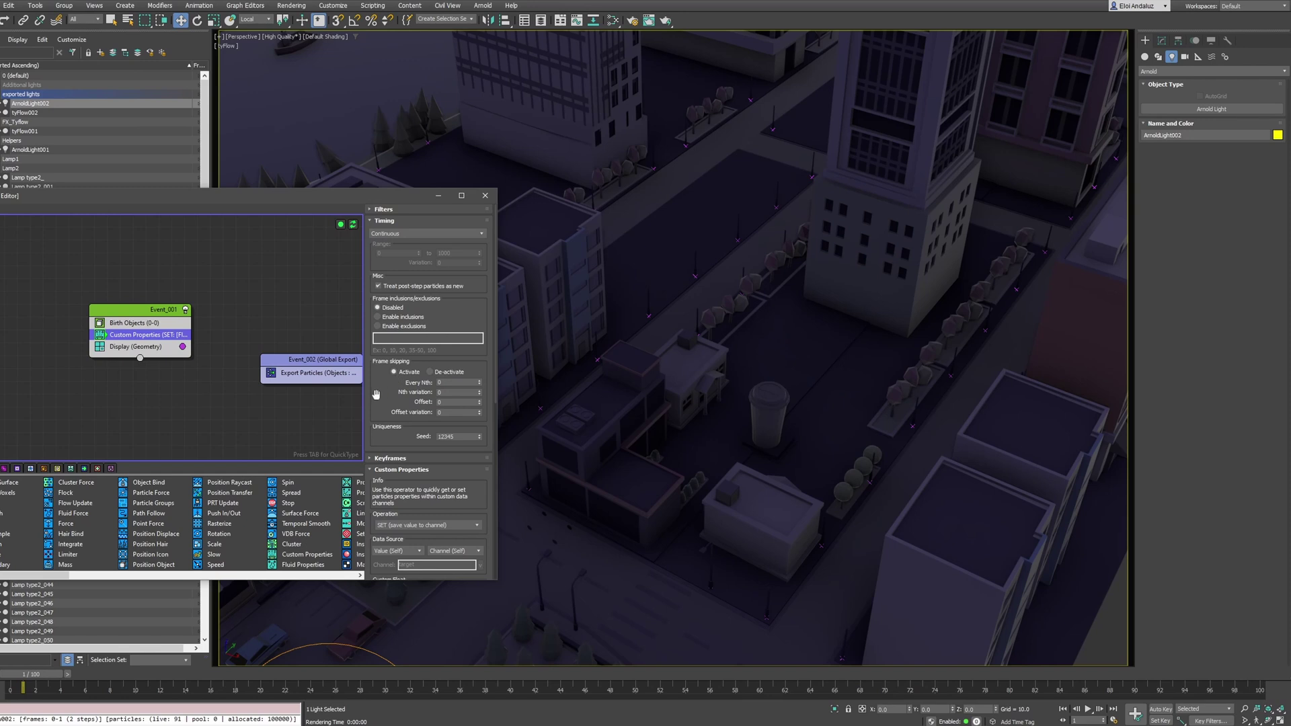
Show tyFlow002's LightIntensity custom float value in Track View and turn off the Animated Tracks filter to list all its tracks
{"action": "left_click_drag", "start_coordinate": [376, 394], "coordinate": [412, 211]}
{"action": "scroll", "coordinate": [413, 212], "scroll_direction": "down", "scroll_amount": 2}
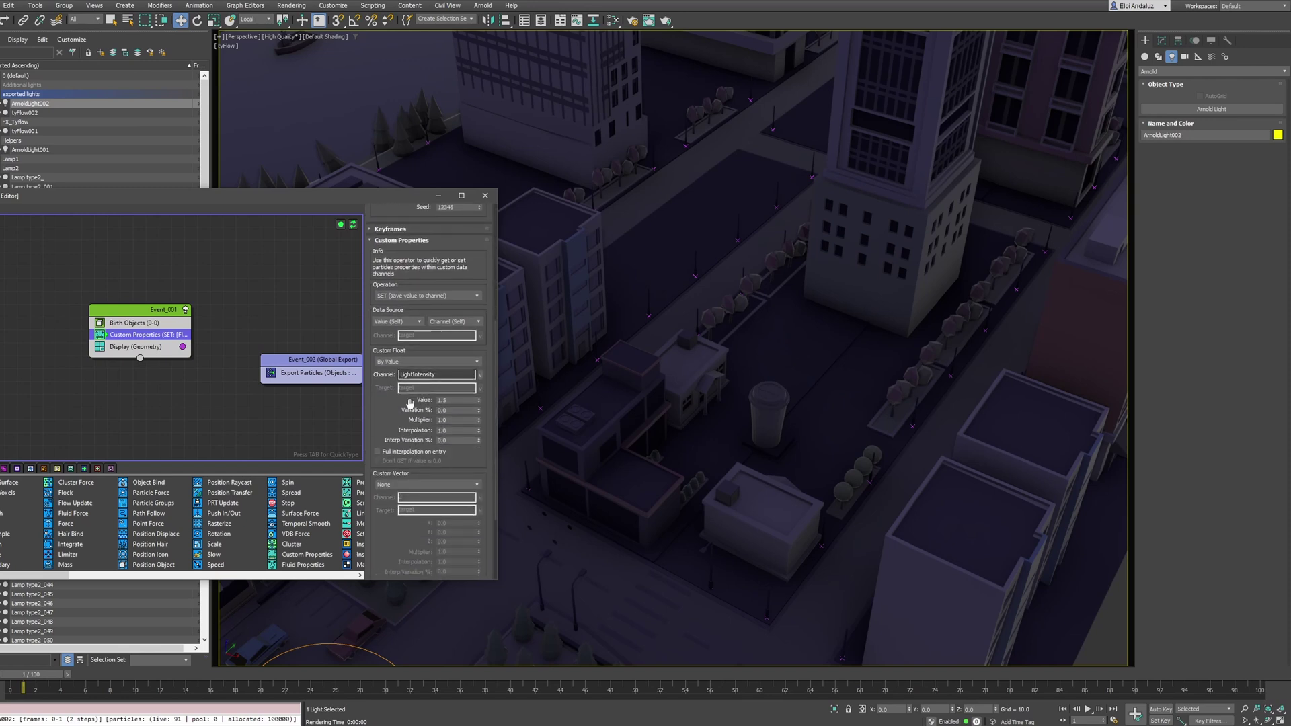
{"action": "right_click", "coordinate": [456, 402]}
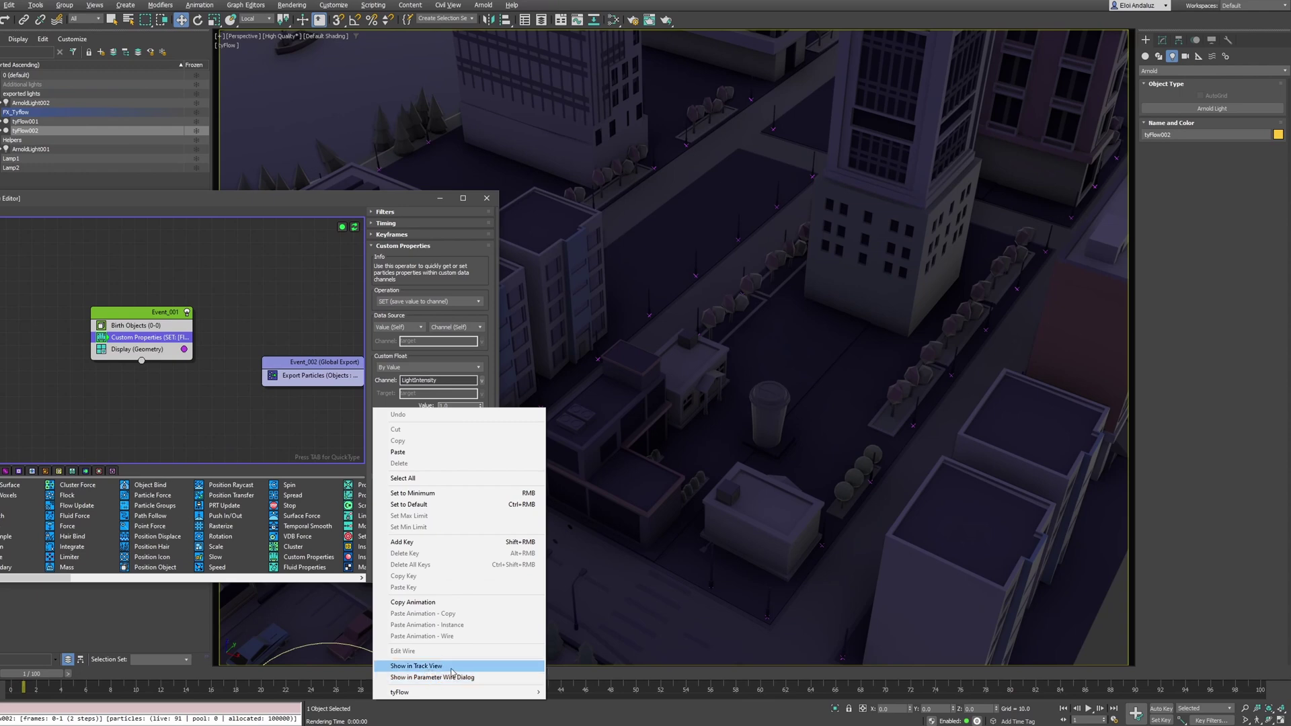
{"action": "left_click", "coordinate": [431, 667]}
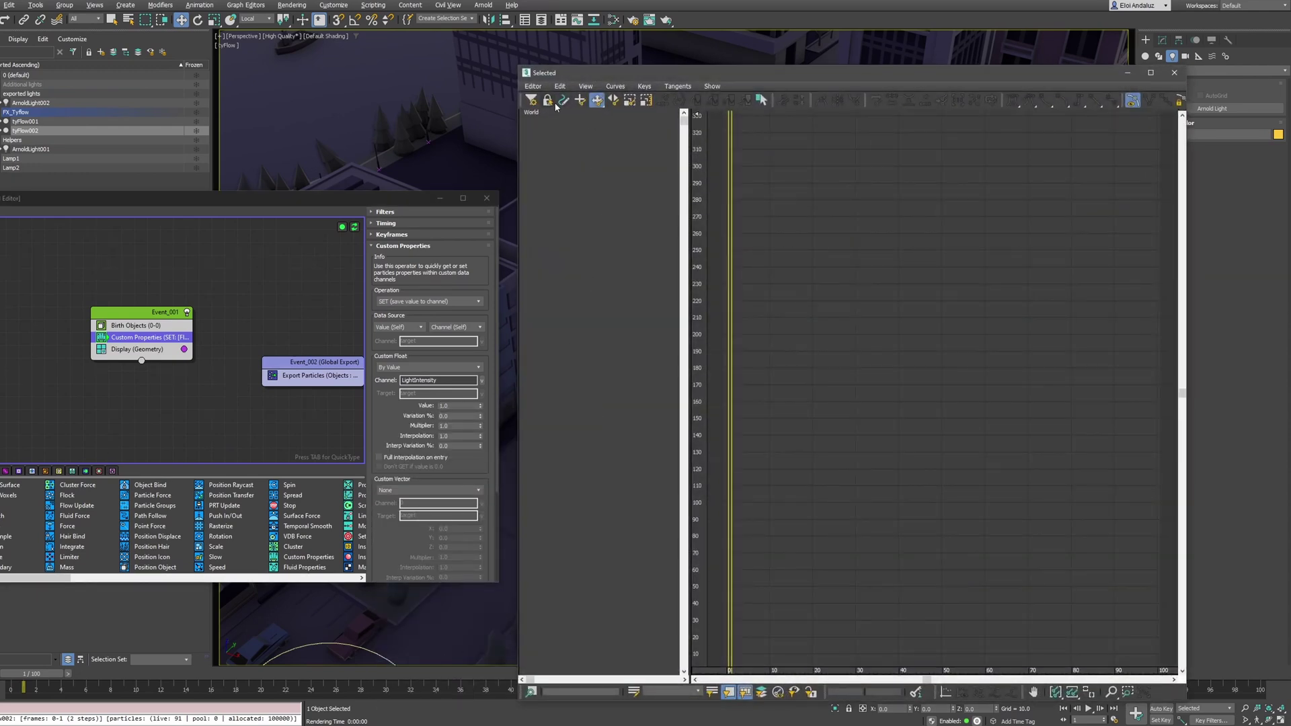
{"action": "left_click", "coordinate": [20, 132]}
{"action": "left_click", "coordinate": [20, 132]}
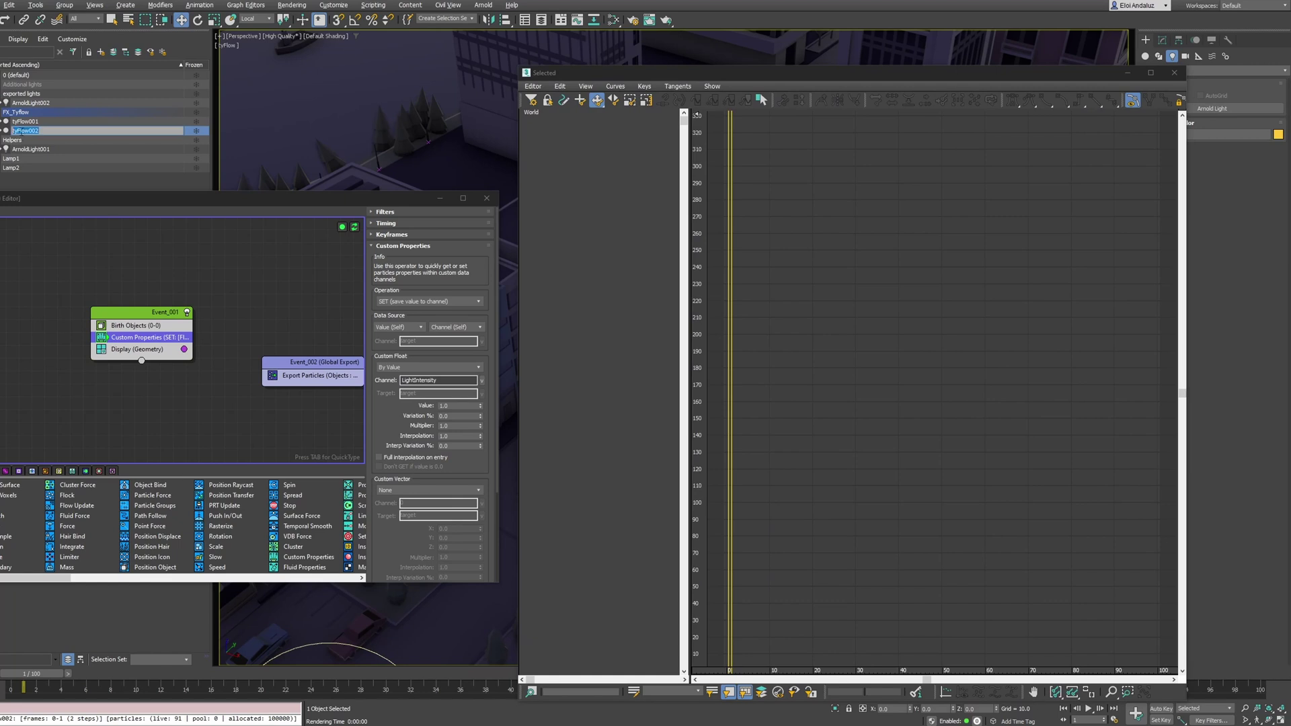
{"action": "left_click", "coordinate": [531, 100]}
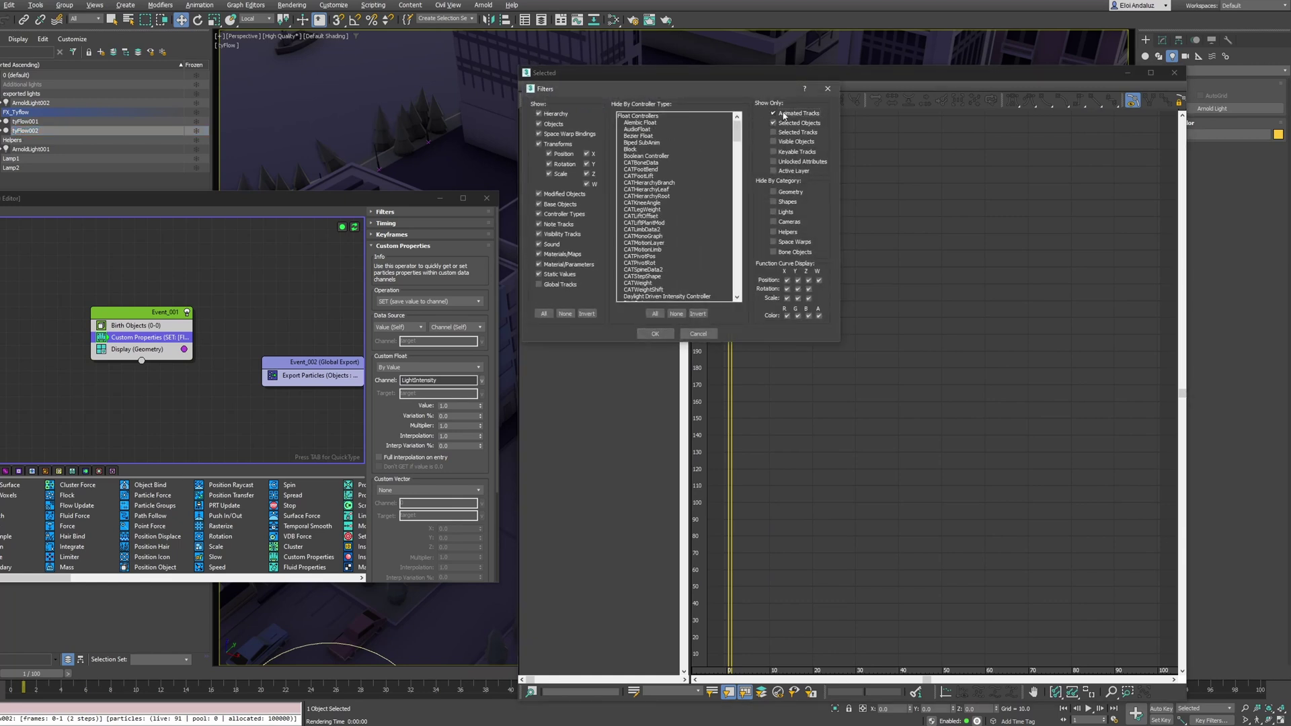
{"action": "left_click", "coordinate": [655, 334]}
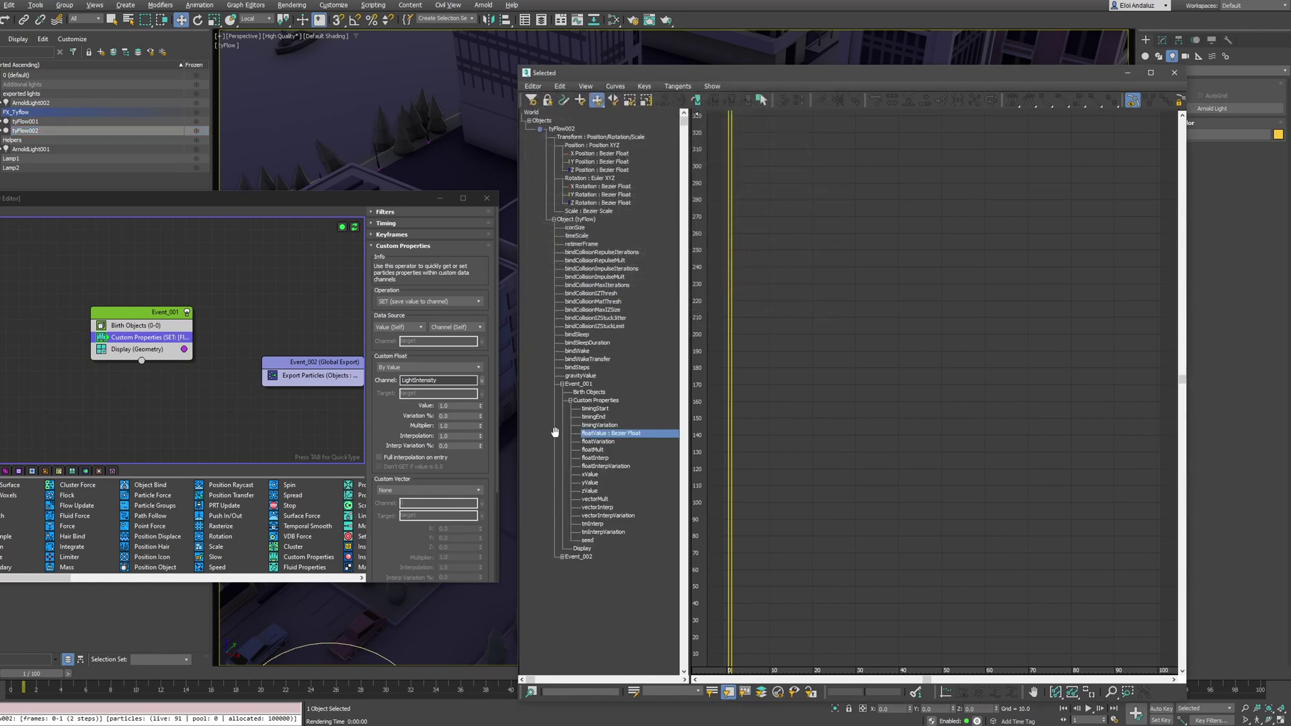
Assign a Noise Float controller to the floatValue track of the Custom Properties operator
{"action": "right_click", "coordinate": [605, 434]}
{"action": "left_click", "coordinate": [624, 452]}
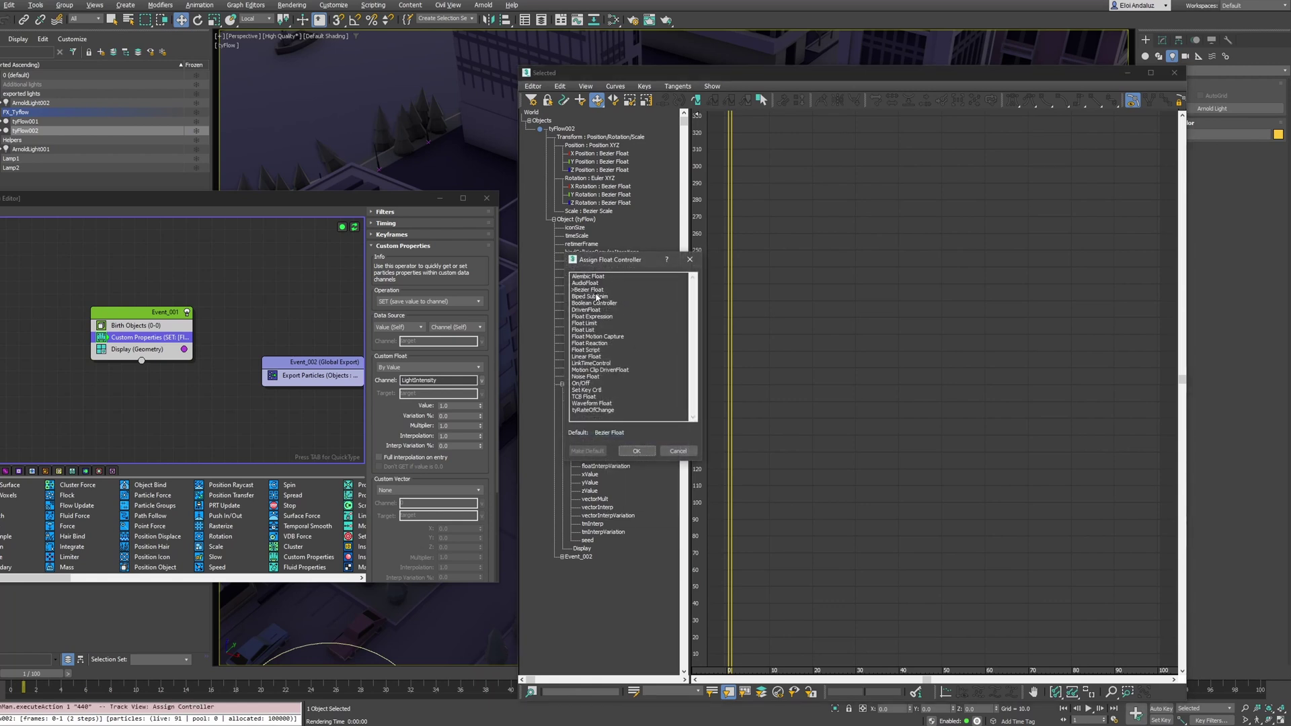
{"action": "double_click", "coordinate": [585, 376]}
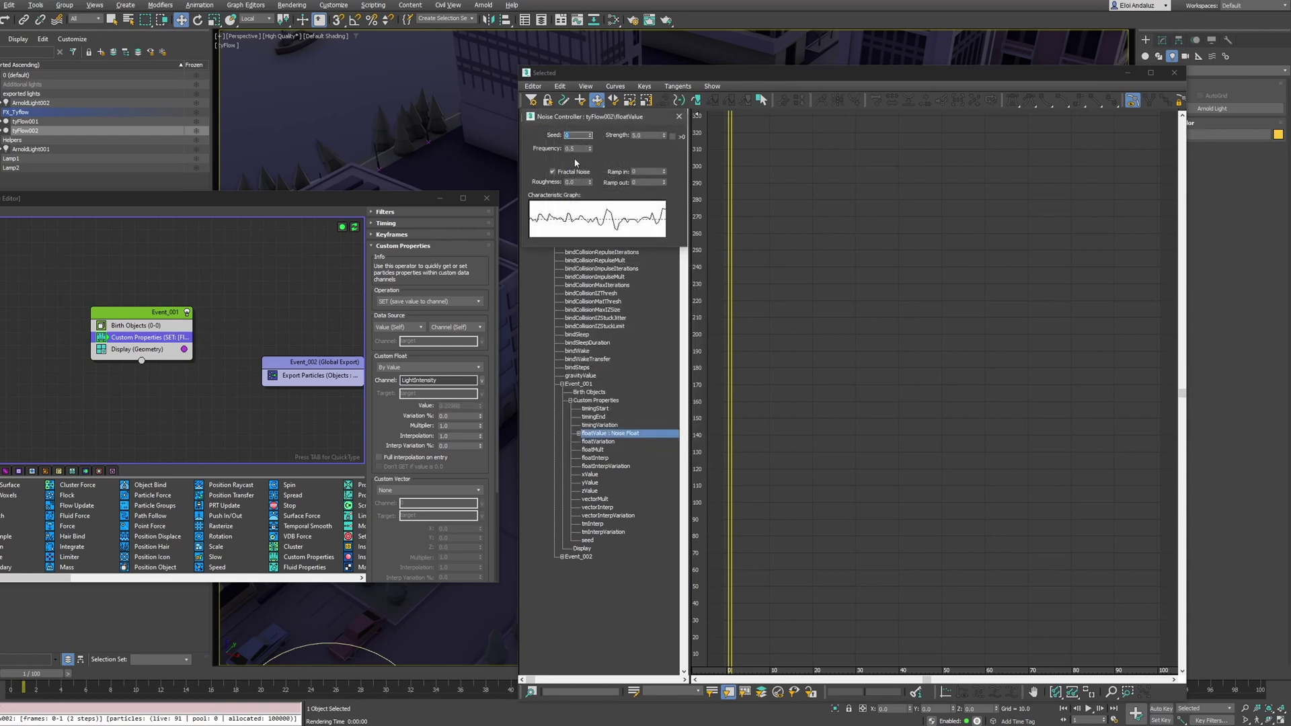
Turn off Fractal Noise, lower the noise frequency to about 0.4, restrict its strength to >0, and close the Track View
{"action": "left_click", "coordinate": [580, 172]}
{"action": "left_click_drag", "start_coordinate": [590, 151], "coordinate": [604, 159]}
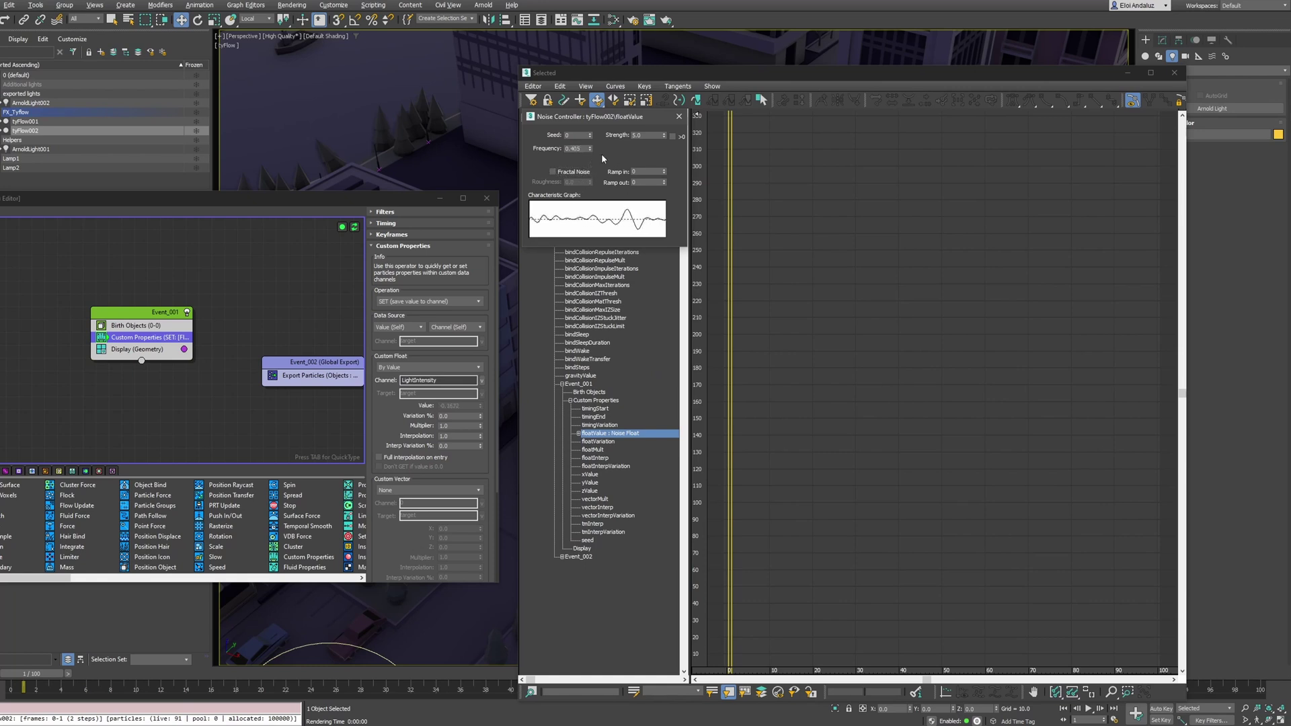
{"action": "double_click", "coordinate": [651, 134]}
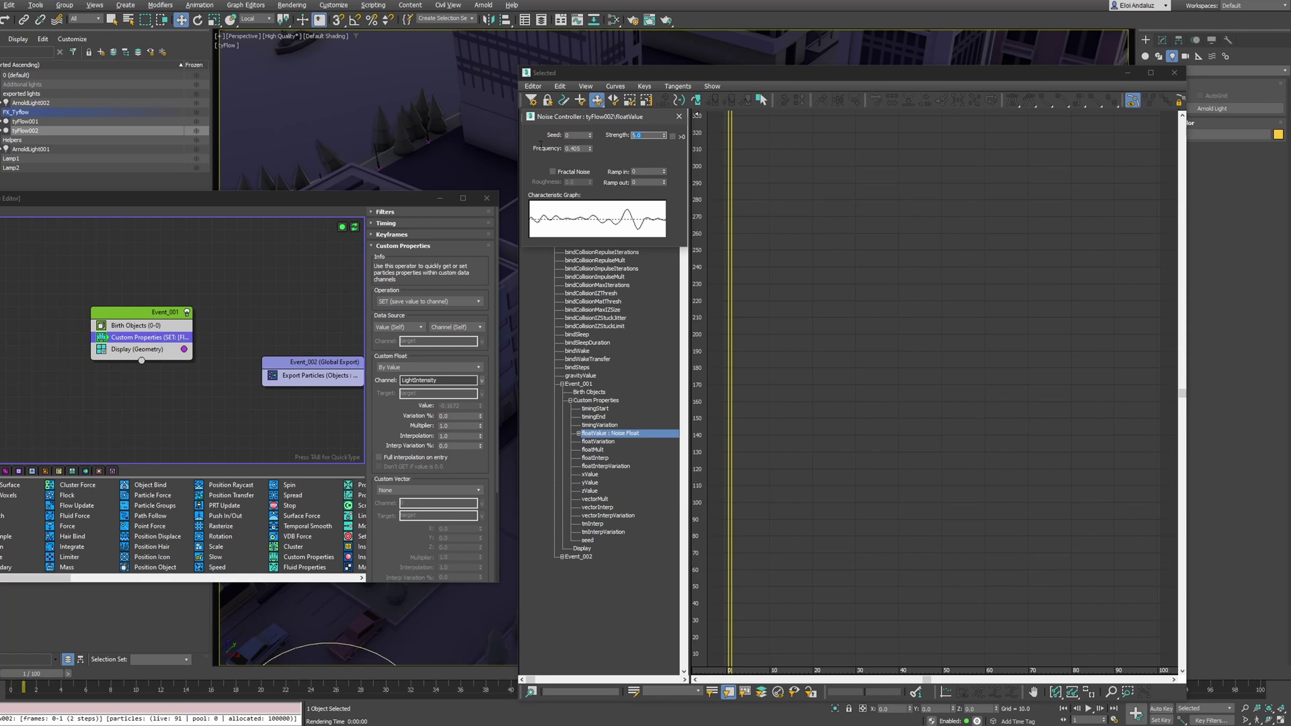
{"action": "left_click", "coordinate": [674, 138]}
{"action": "left_click", "coordinate": [1177, 73]}
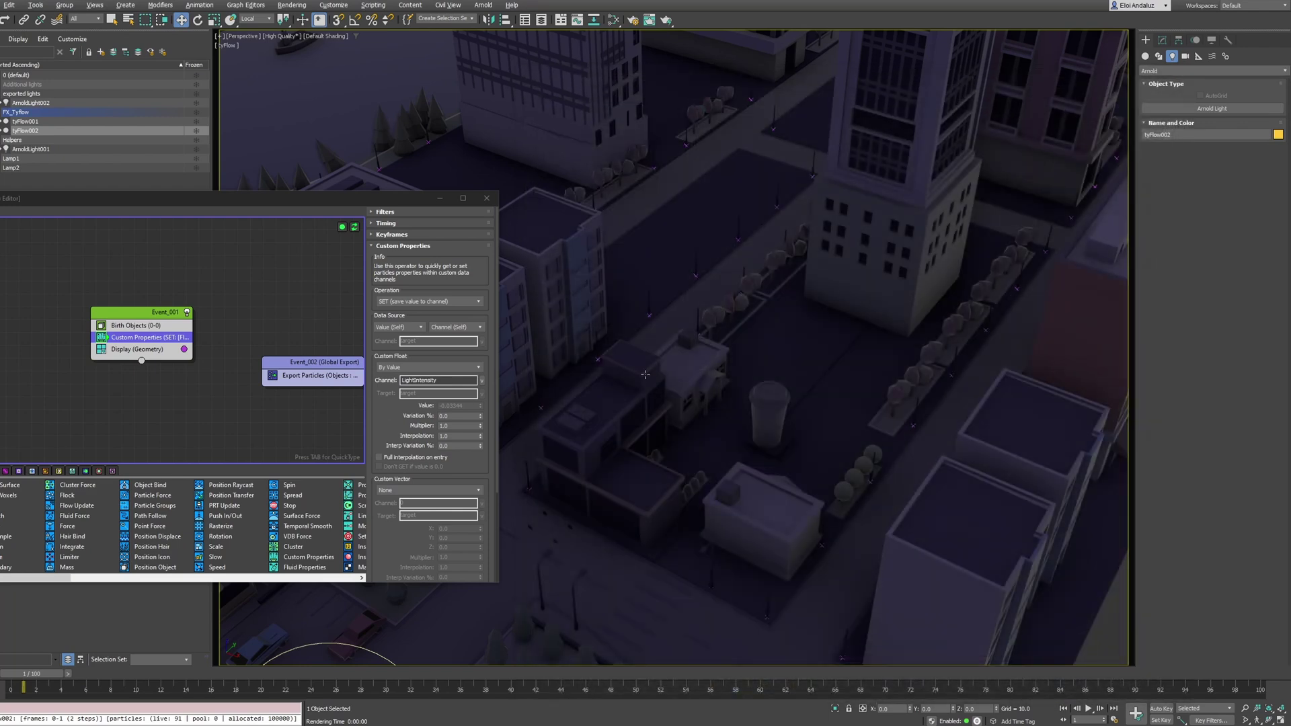
Check the Custom Properties operator's timing and keep it on Continuous
{"action": "scroll", "coordinate": [748, 363], "scroll_direction": "down", "scroll_amount": 4}
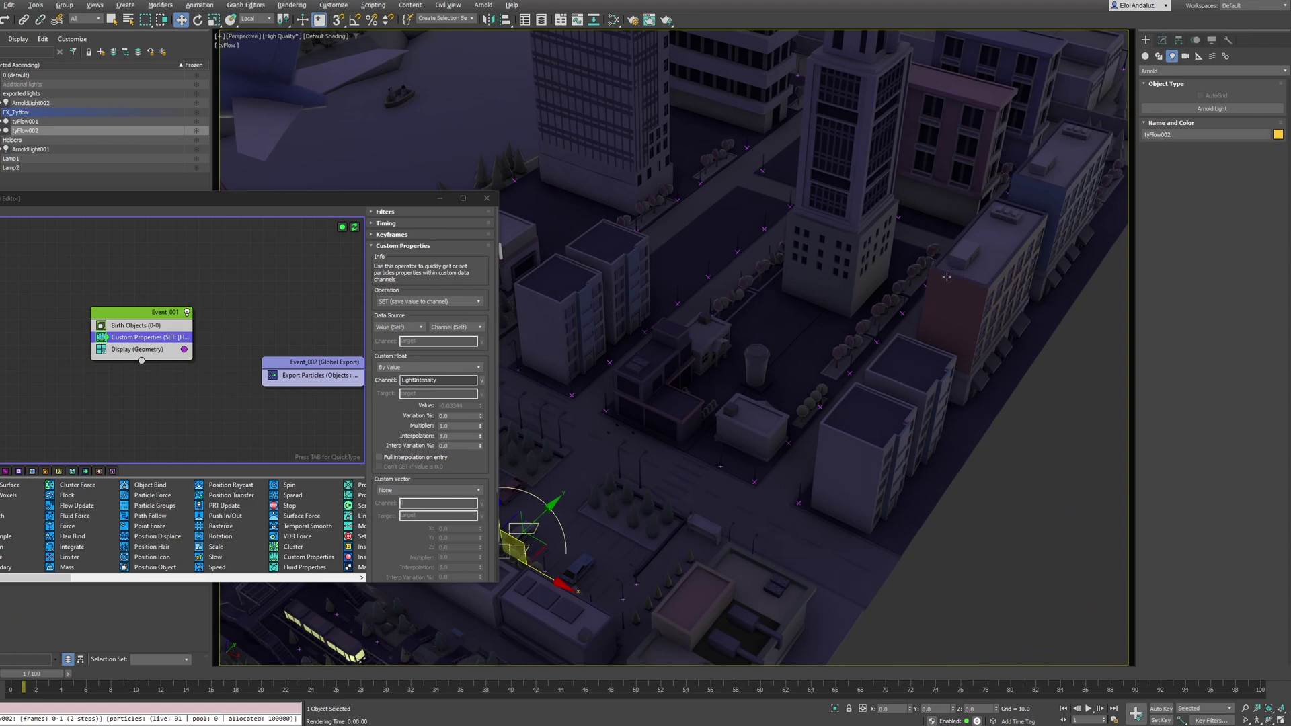
{"action": "scroll", "coordinate": [584, 286], "scroll_direction": "up", "scroll_amount": 4}
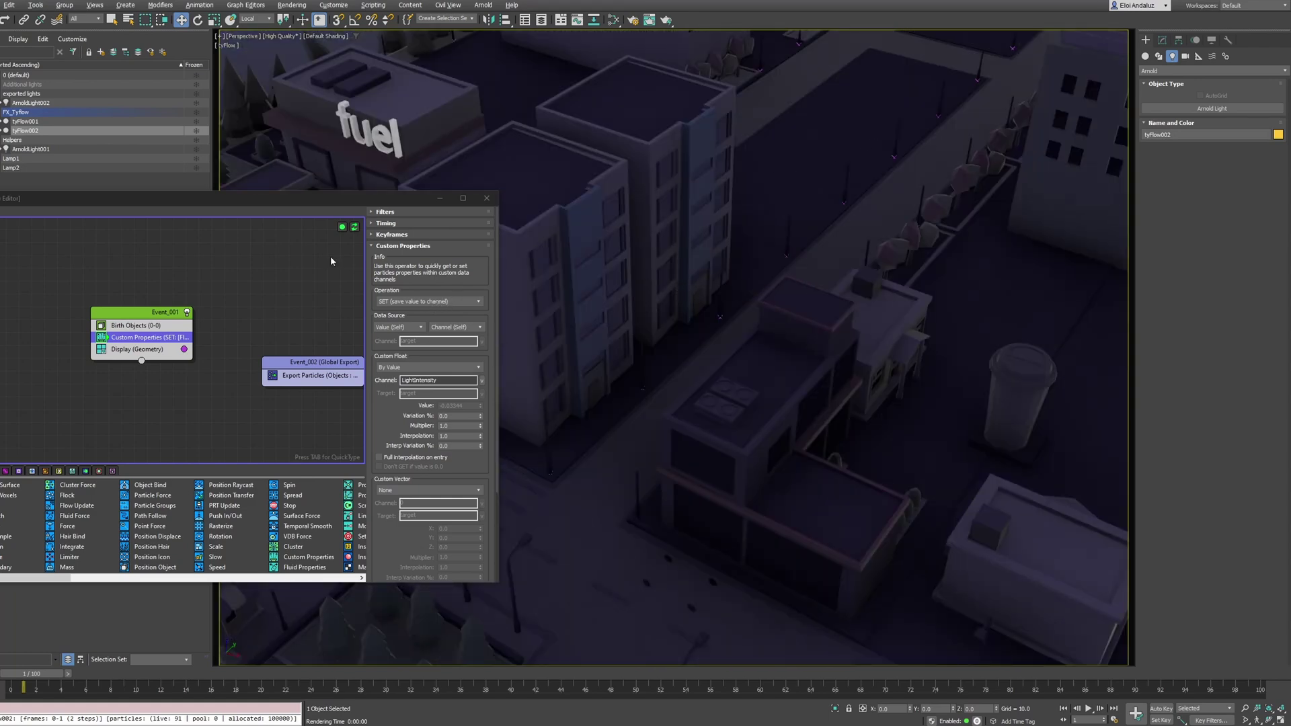
{"action": "left_click", "coordinate": [395, 222]}
{"action": "left_click", "coordinate": [391, 236]}
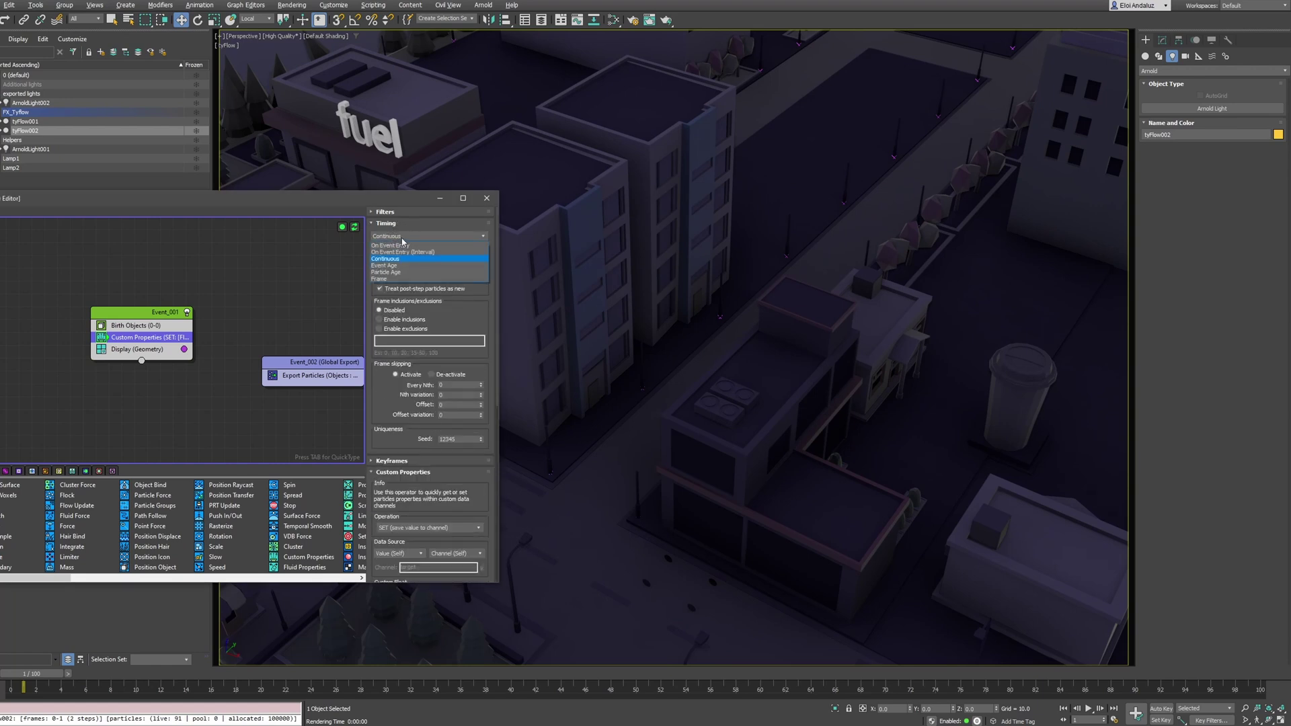
{"action": "left_click", "coordinate": [387, 259]}
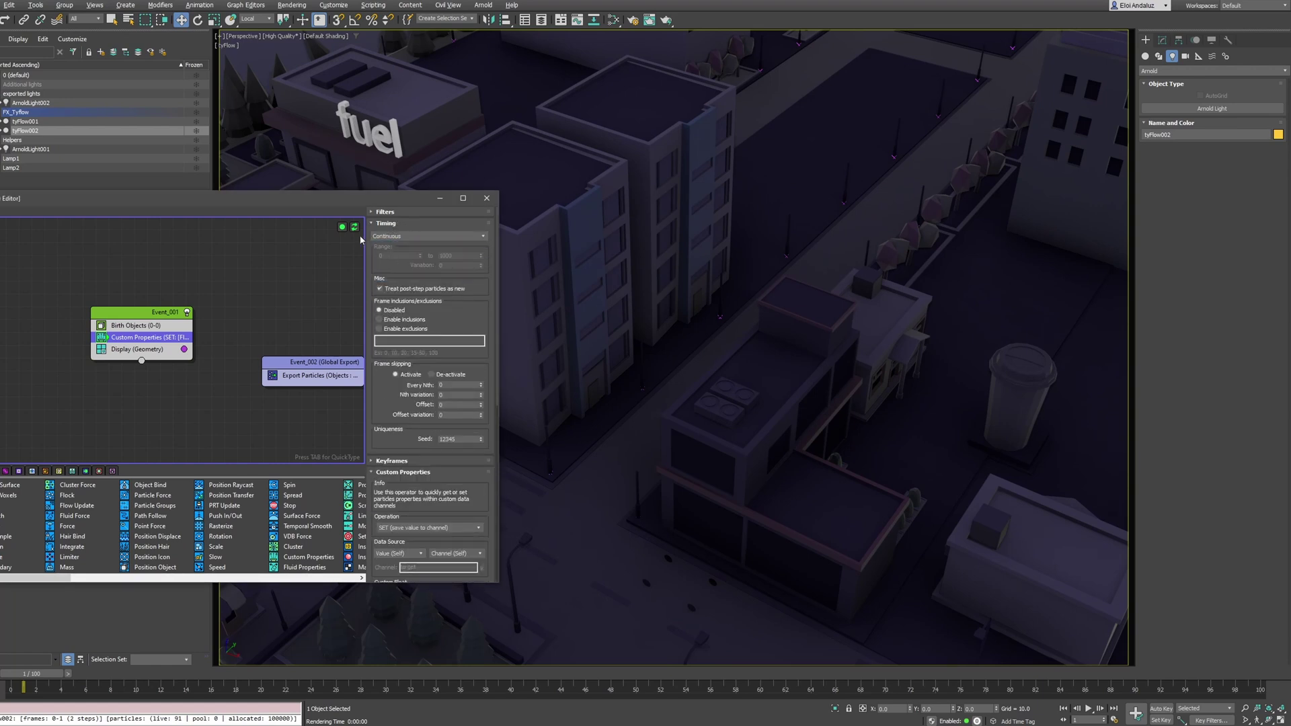
{"action": "left_click", "coordinate": [394, 223]}
Keep the Custom Properties keyframe synchronization on Absolute and set its offset and variation to 60 frames
{"action": "left_click", "coordinate": [417, 234]}
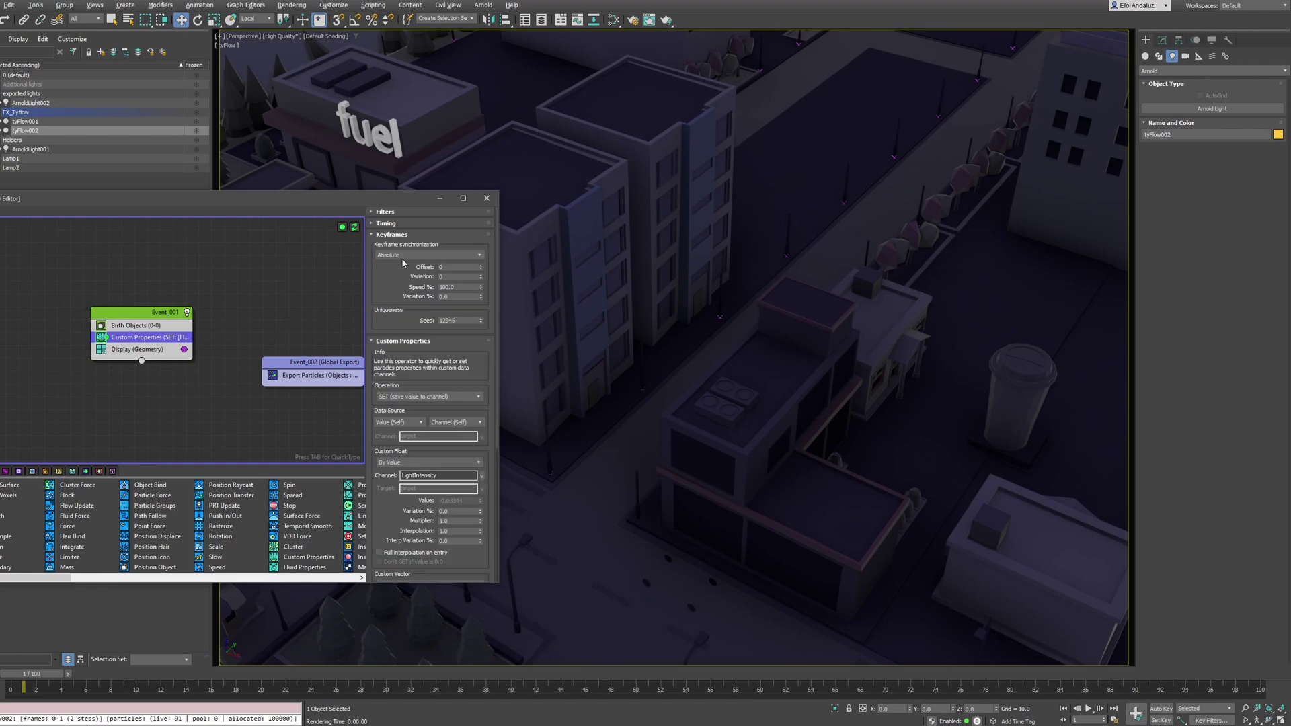
{"action": "left_click", "coordinate": [403, 256]}
{"action": "left_click", "coordinate": [408, 262]}
{"action": "left_click", "coordinate": [463, 269]}
{"action": "key", "text": "Tab"}
{"action": "type", "text": "60"}
{"action": "key", "text": "Return"}
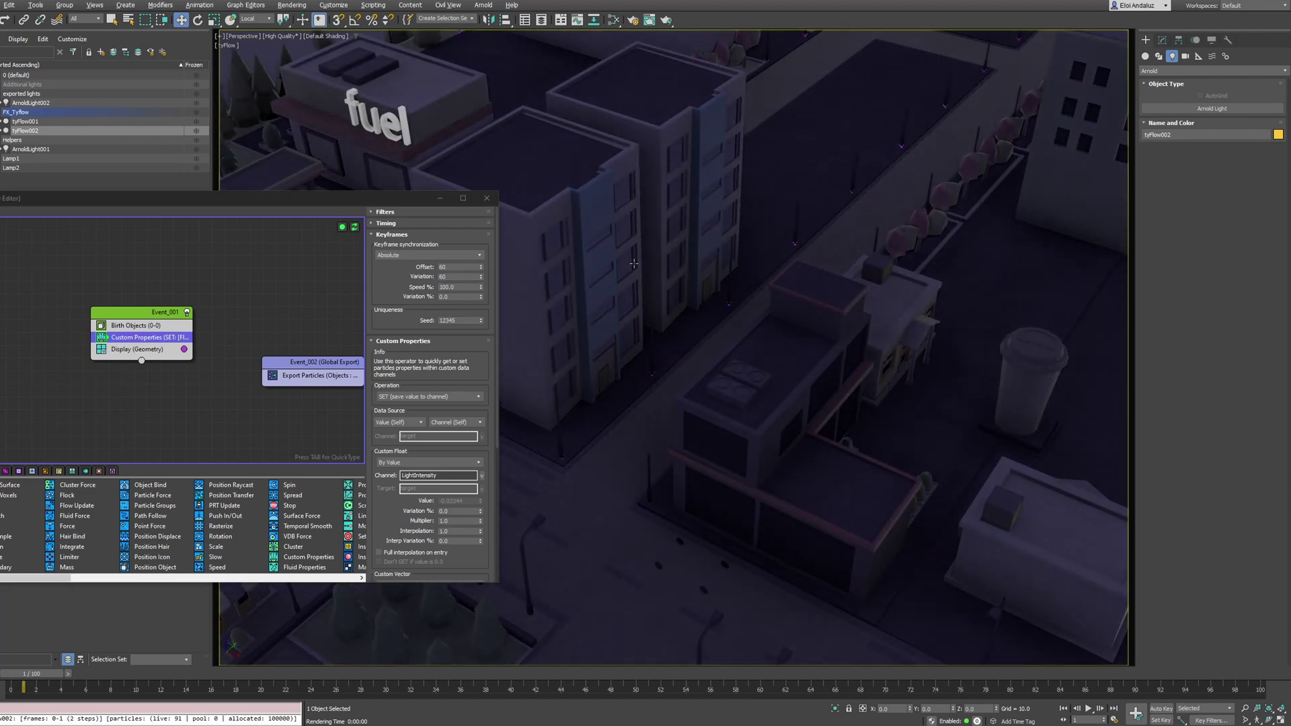
Render the Perspective view at frame 1 and again at frame 12 to compare the lamp intensities, and close the render window
{"action": "scroll", "coordinate": [633, 264], "scroll_direction": "down", "scroll_amount": 3}
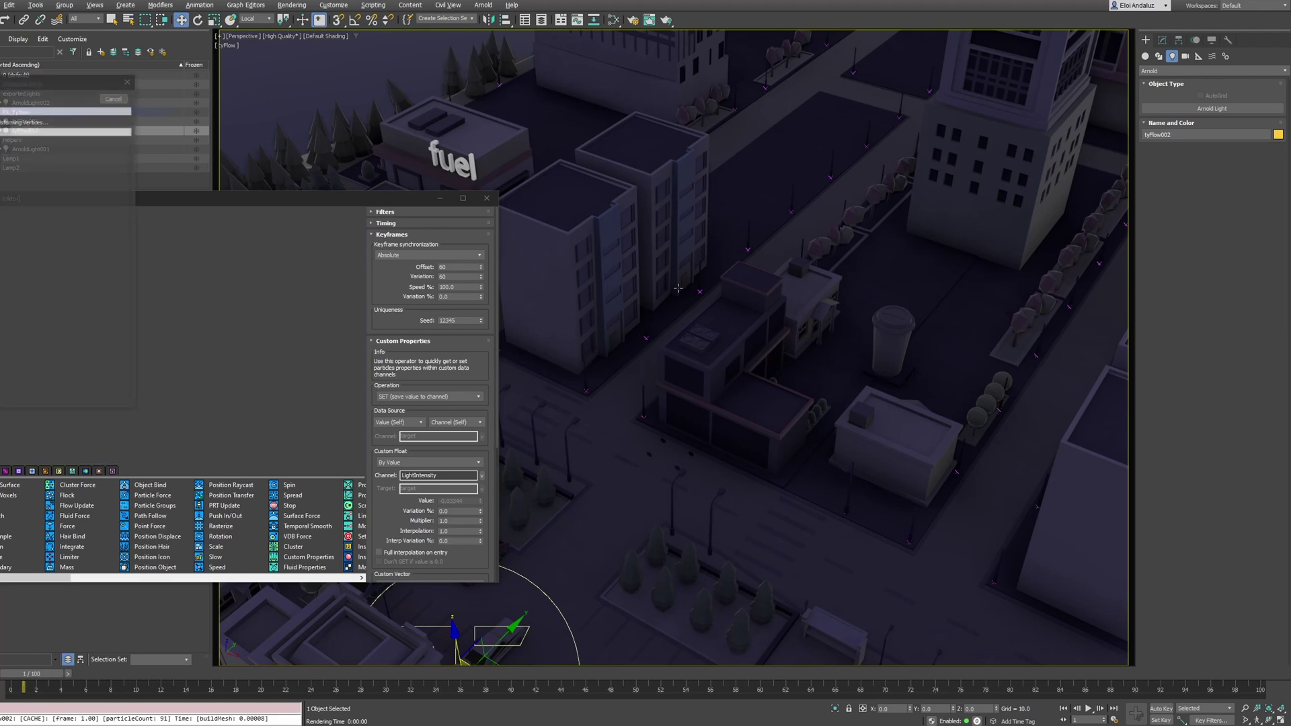
{"action": "key", "text": "F9"}
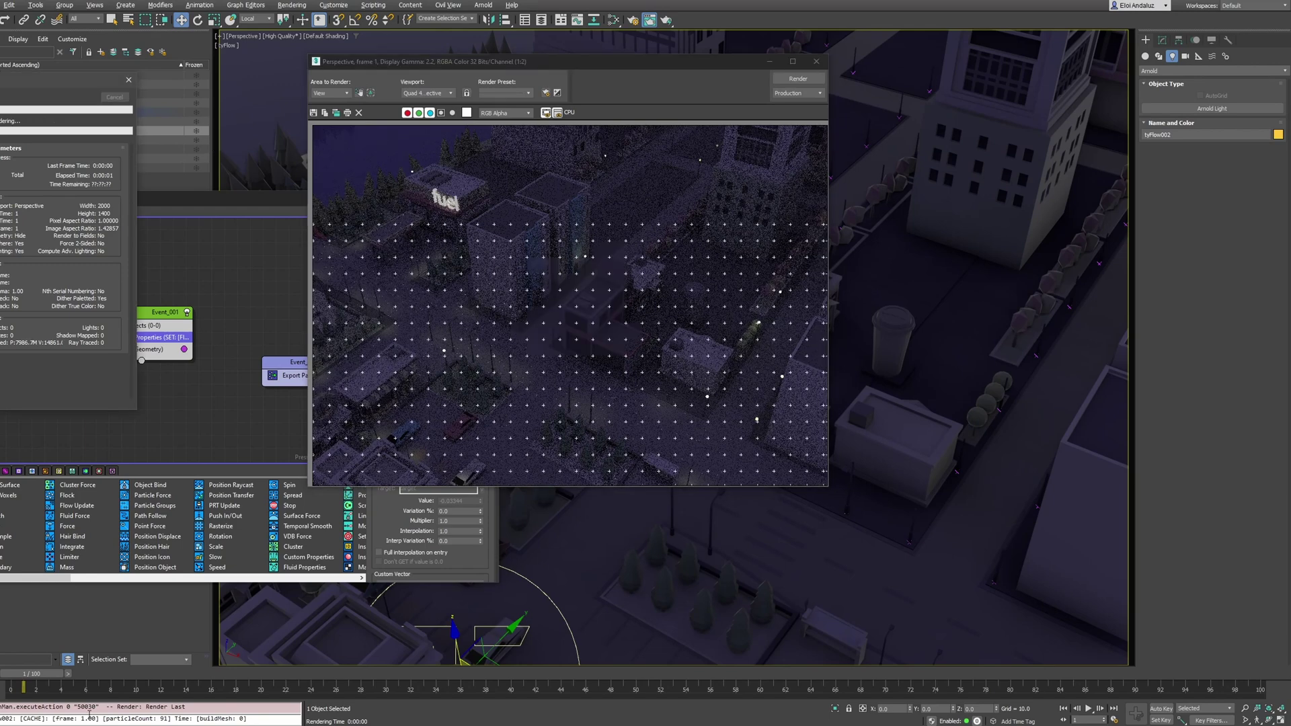
{"action": "left_click", "coordinate": [57, 676]}
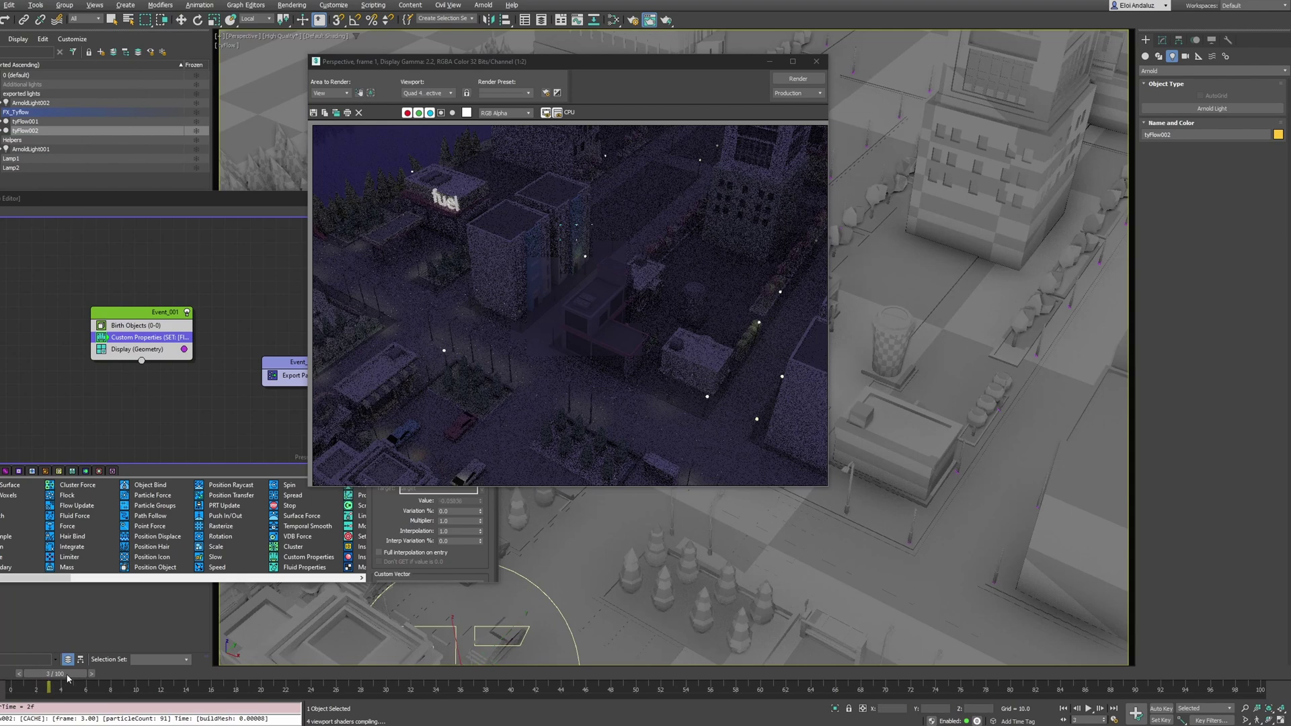
{"action": "left_click_drag", "start_coordinate": [57, 678], "coordinate": [174, 681]}
{"action": "key", "text": "w"}
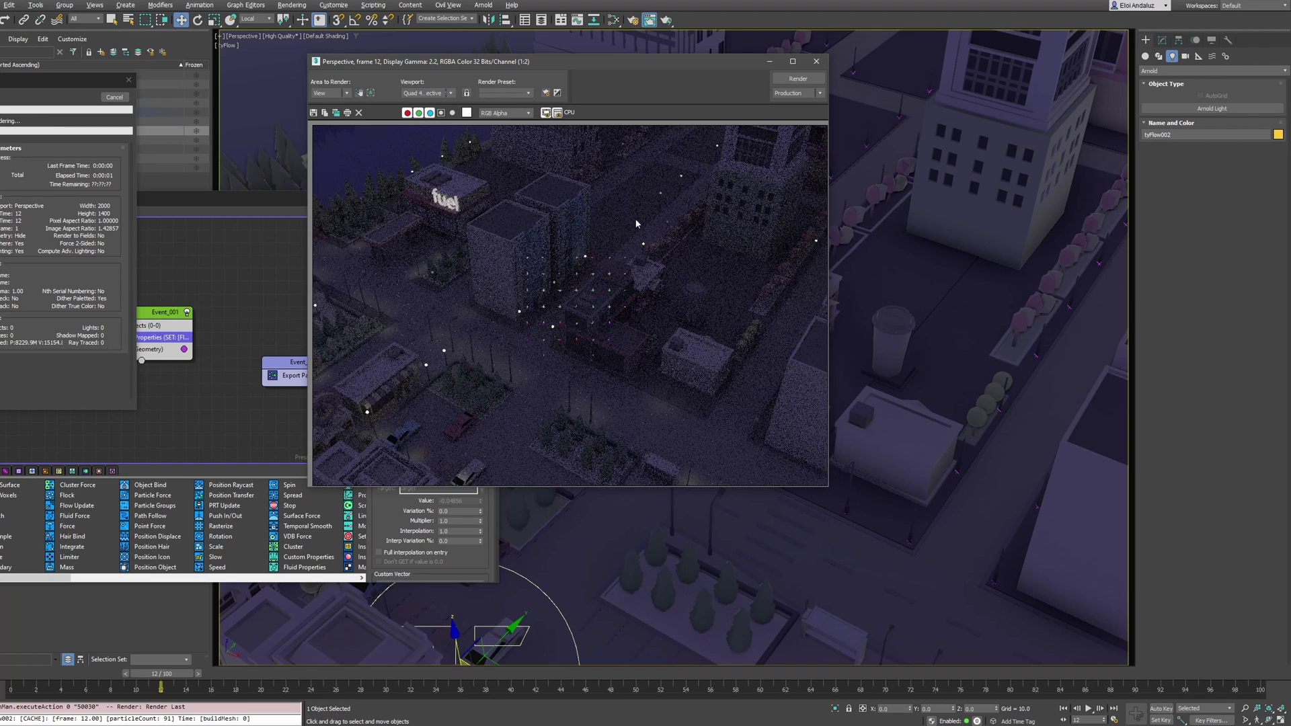
{"action": "left_click", "coordinate": [817, 61]}
Select ArnoldLight002, zoom to it on its lamp, and set its light radius to 0.35
{"action": "left_click_drag", "start_coordinate": [348, 200], "coordinate": [689, 176]}
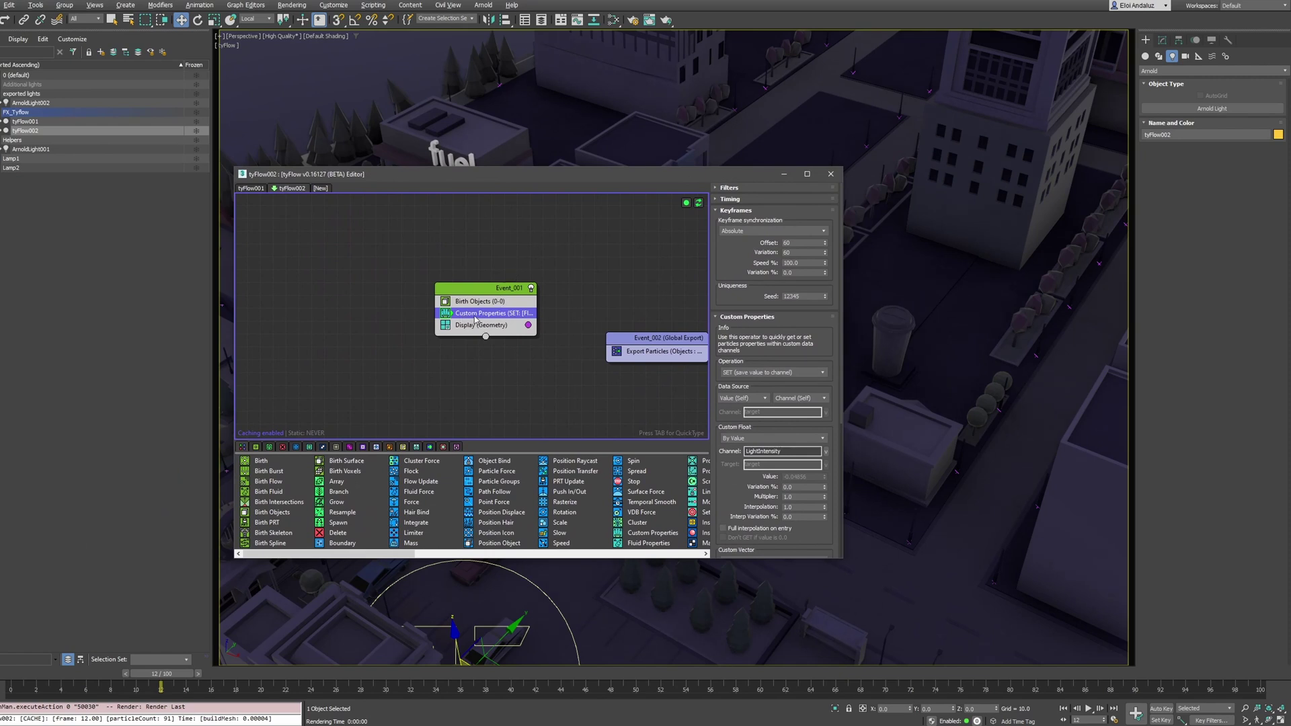
{"action": "left_click_drag", "start_coordinate": [636, 175], "coordinate": [325, 251]}
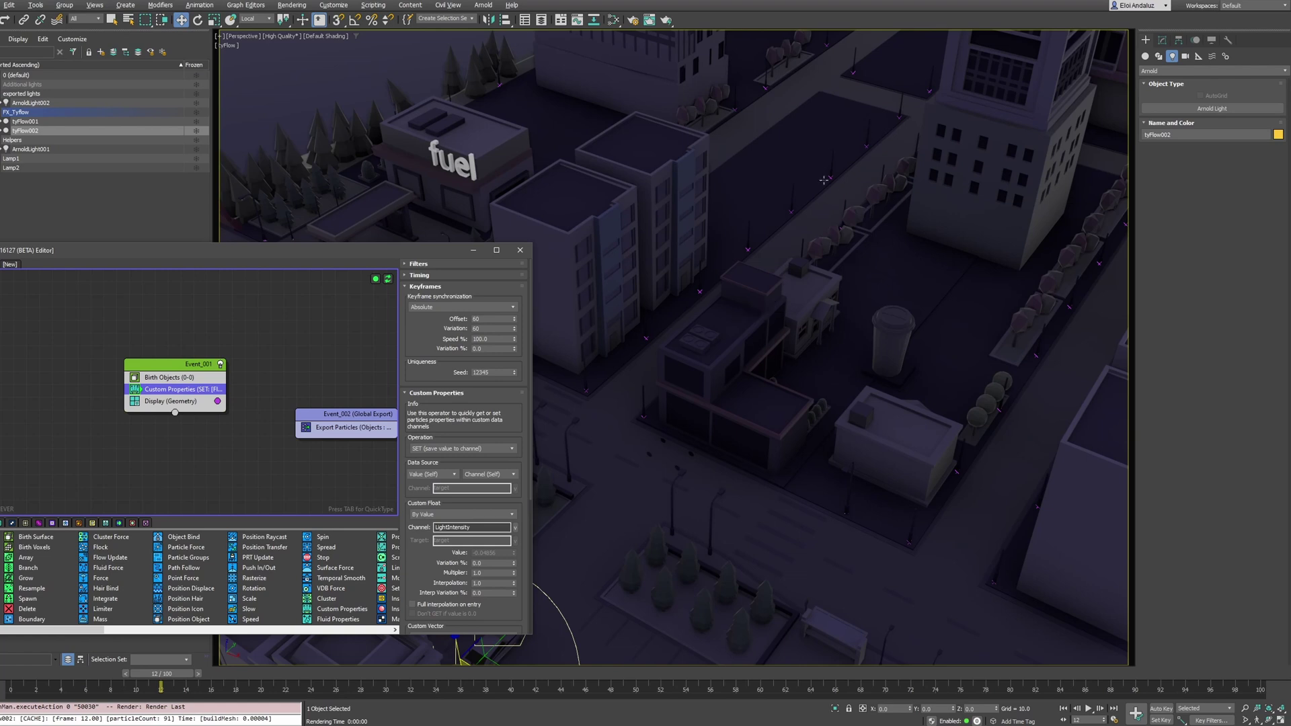
{"action": "left_click_drag", "start_coordinate": [375, 257], "coordinate": [172, 326]}
{"action": "left_click", "coordinate": [430, 289]}
{"action": "key", "text": "z"}
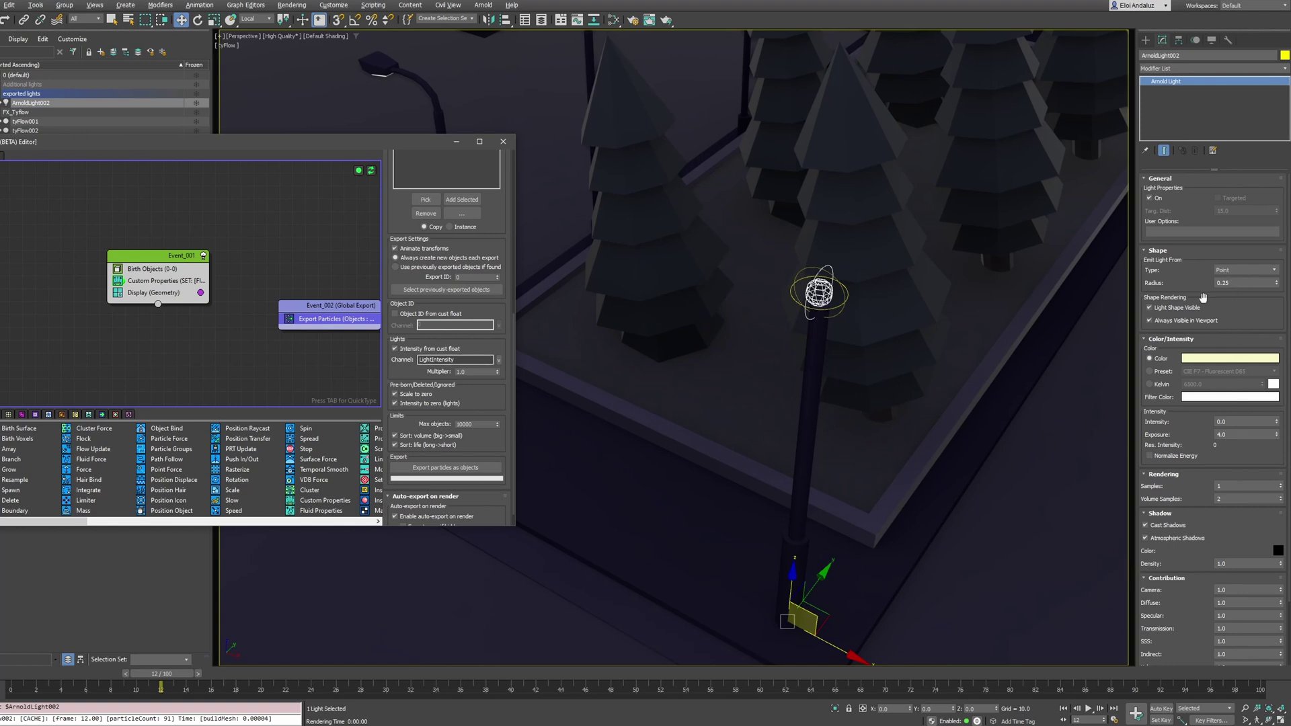
{"action": "left_click", "coordinate": [1277, 285]}
{"action": "mouse_move", "coordinate": [1277, 285]}
{"action": "left_mouse_down"}
{"action": "mouse_move", "coordinate": [1277, 262]}
{"action": "mouse_move", "coordinate": [1271, 282]}
{"action": "left_mouse_up"}
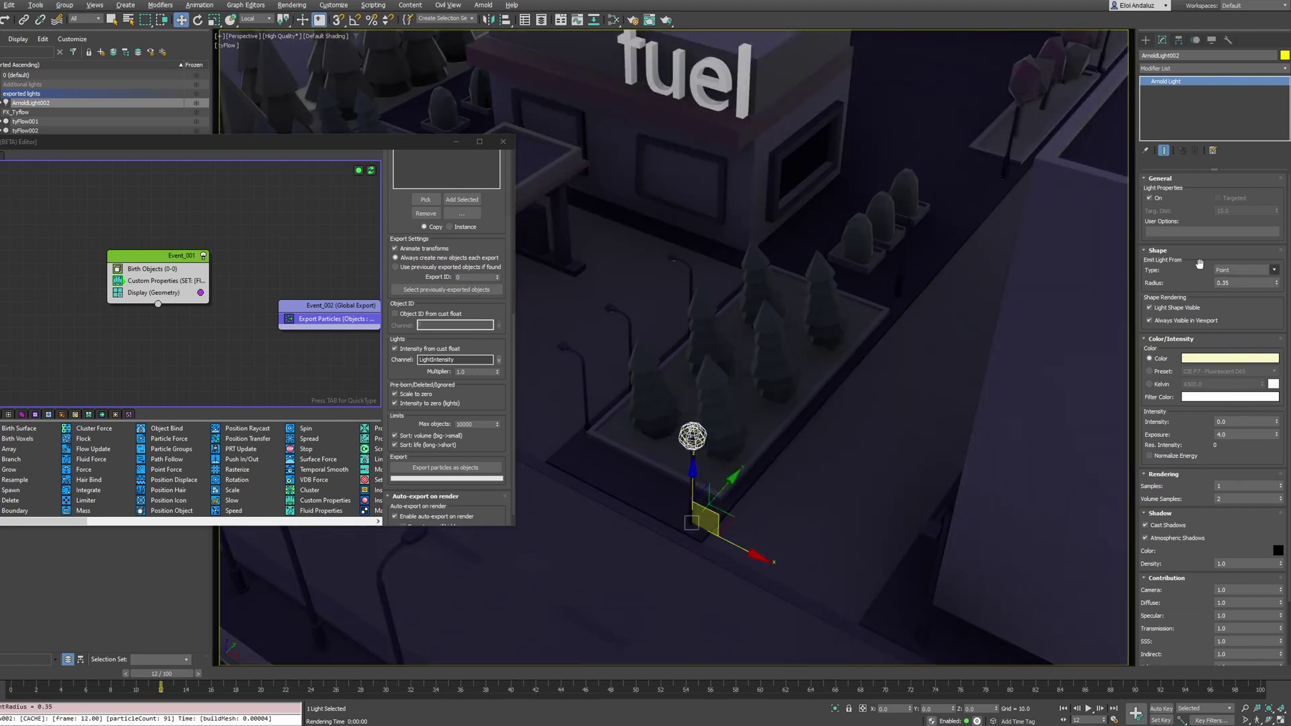
Open the Export Particles operator's Objects MAXScript settings with Apply MAXScript on particle entry enabled
{"action": "left_click_drag", "start_coordinate": [397, 221], "coordinate": [392, 499]}
{"action": "left_click", "coordinate": [430, 276]}
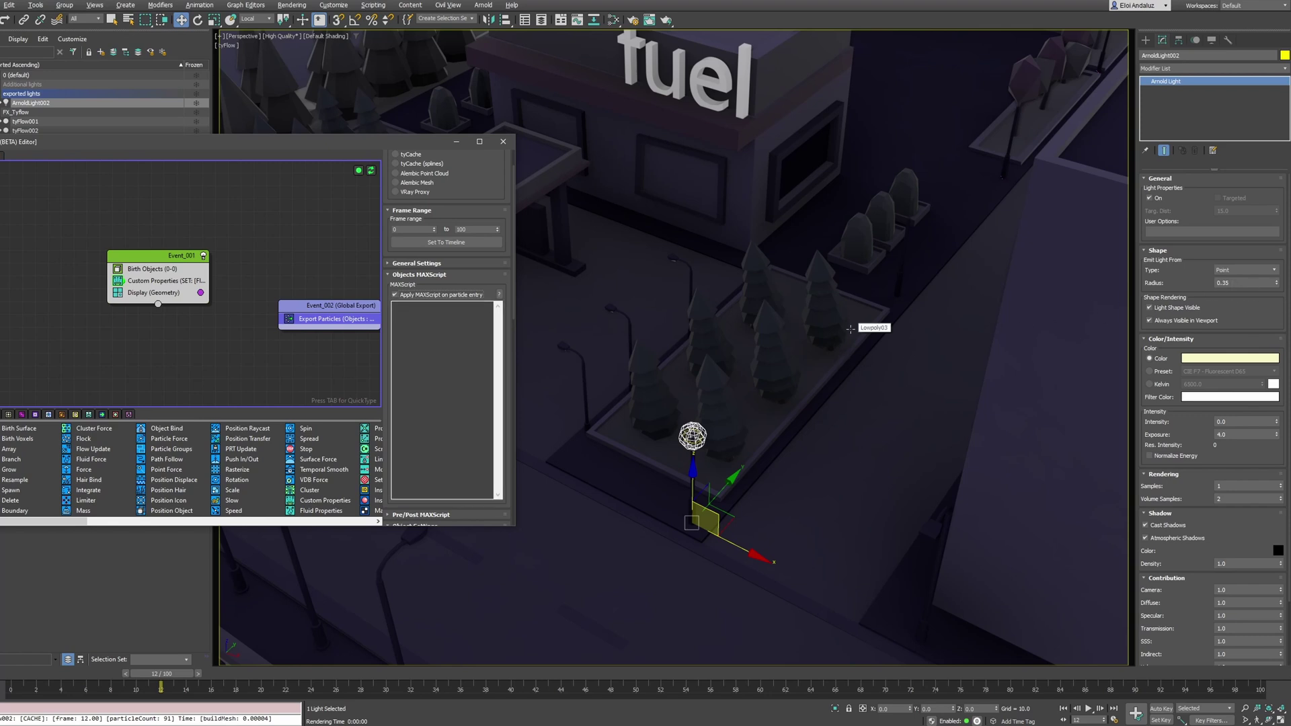
Open the MAXScript Listener with the MacroRecorder enabled and record a change of ArnoldLight002's radius to 0.55
{"action": "key", "text": "F11"}
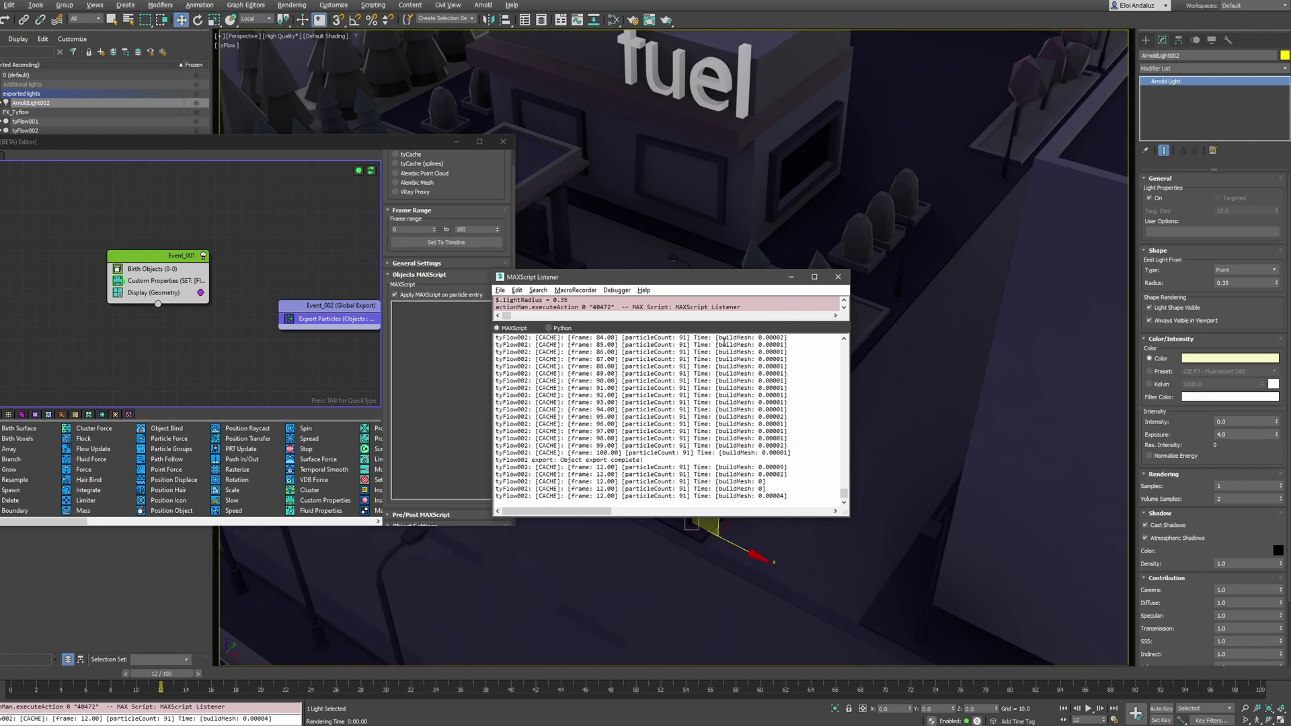
{"action": "left_click", "coordinate": [577, 290]}
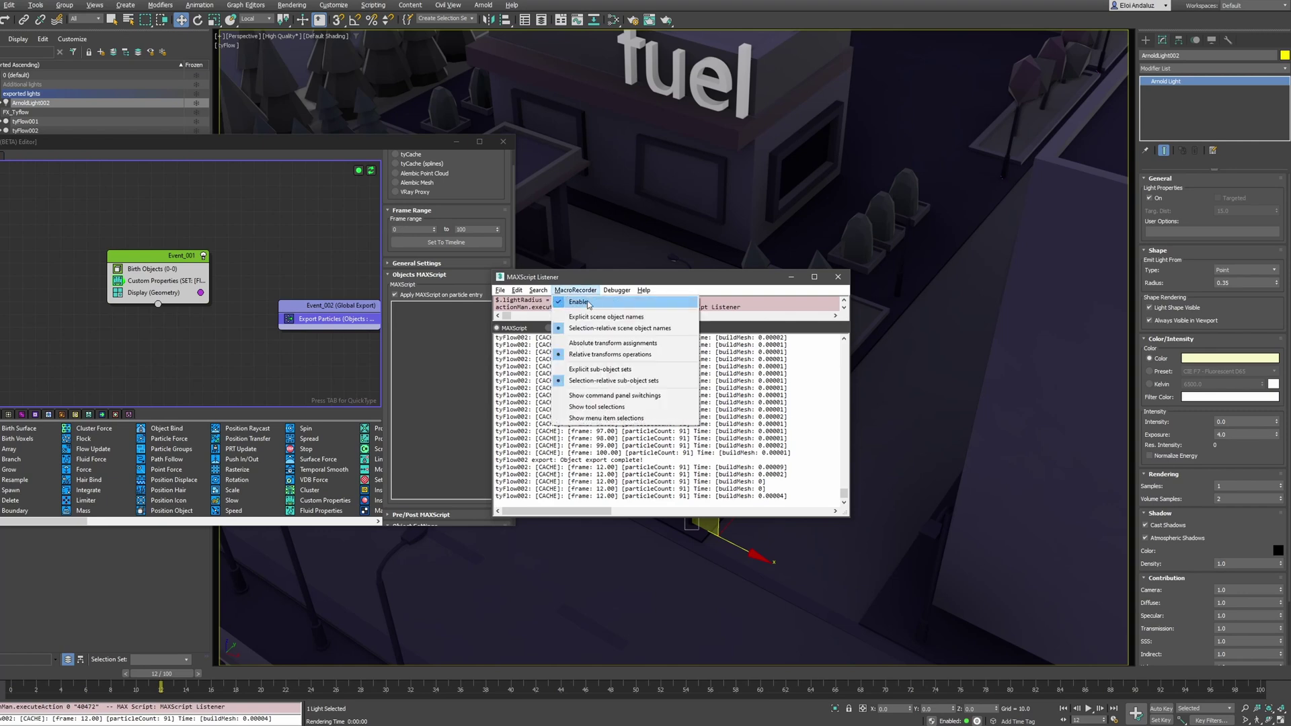
{"action": "left_click", "coordinate": [583, 300]}
{"action": "left_click", "coordinate": [577, 290]}
{"action": "left_click", "coordinate": [581, 301]}
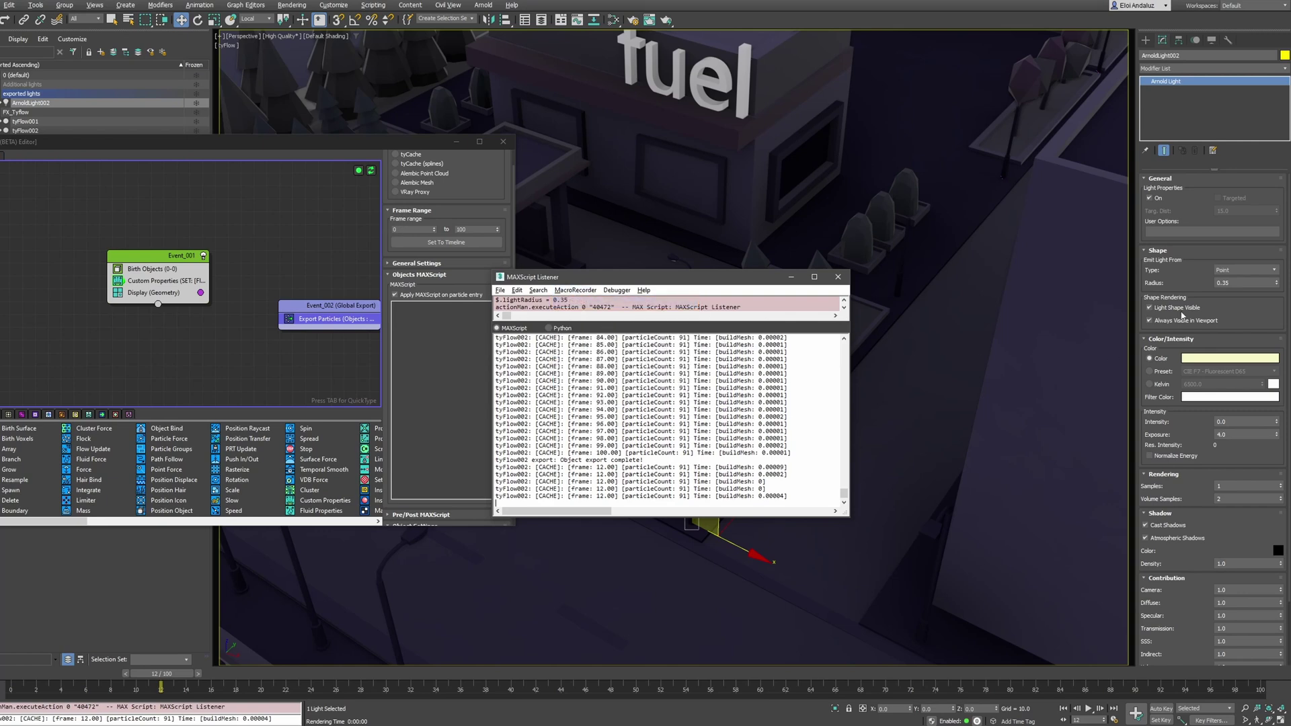
{"action": "left_click_drag", "start_coordinate": [1278, 285], "coordinate": [1278, 272]}
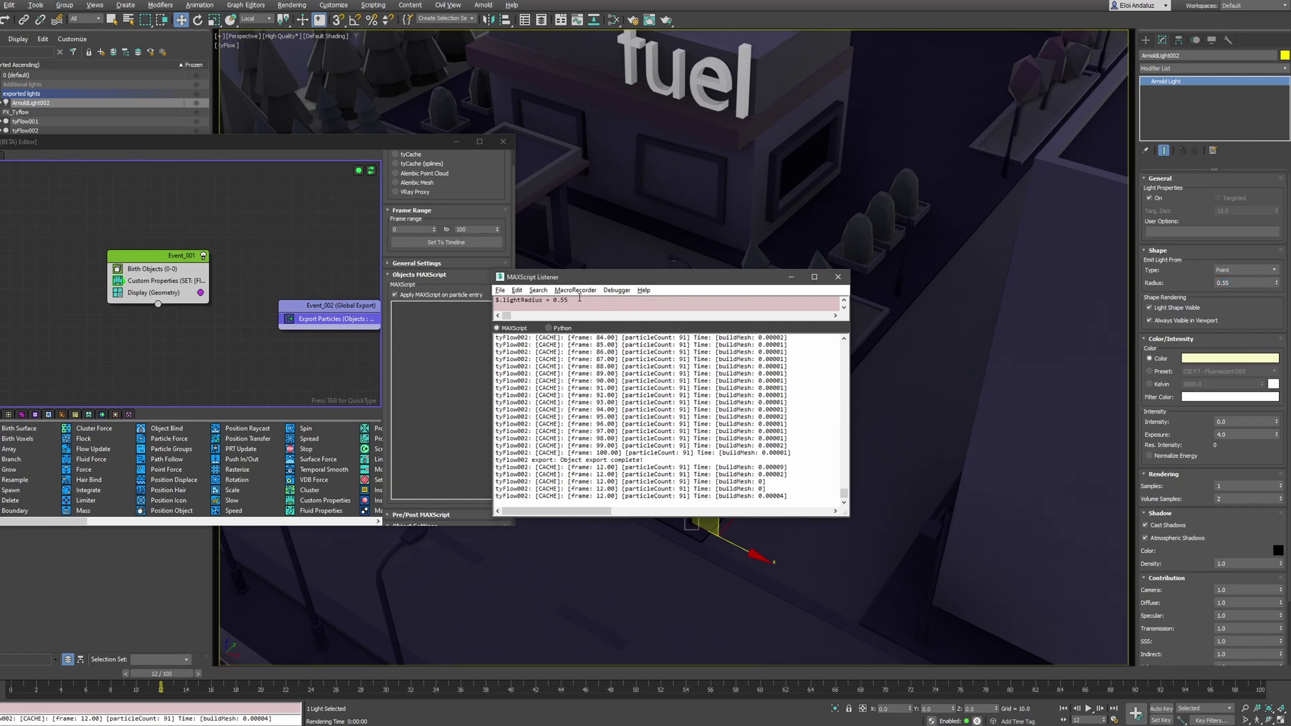
Start the Export Particles object script with the assignment "tfObj.lightRadius ="
{"action": "left_click", "coordinate": [436, 323]}
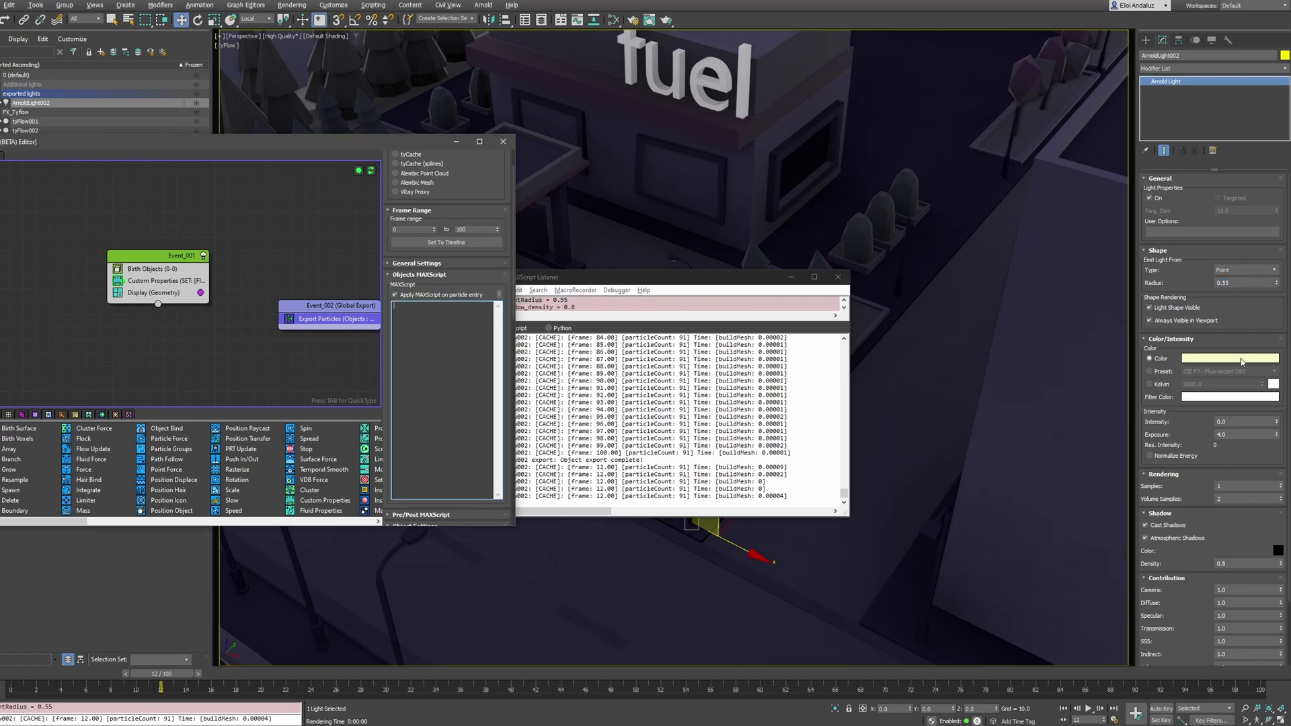
{"action": "left_click", "coordinate": [448, 335]}
{"action": "type", "text": "tfObj..lightRadius"}
{"action": "left_click", "coordinate": [414, 306]}
{"action": "key", "text": "BackSpace"}
{"action": "type", "text": "="}
Consult the Objects MAXScript help for the custom float syntax and complete the script line as "tfObj.lightRadius = tfFloat_LightSize"
{"action": "left_click", "coordinate": [500, 295]}
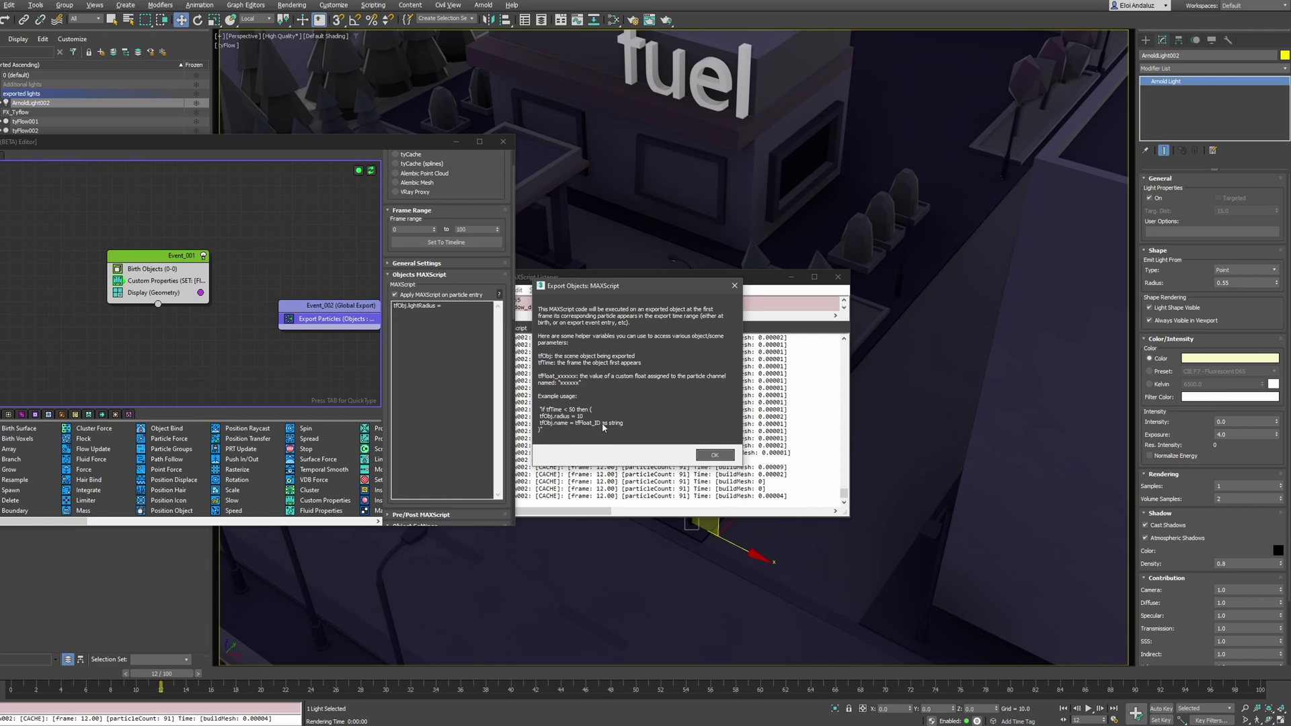
{"action": "left_click", "coordinate": [715, 455]}
{"action": "left_click", "coordinate": [447, 305]}
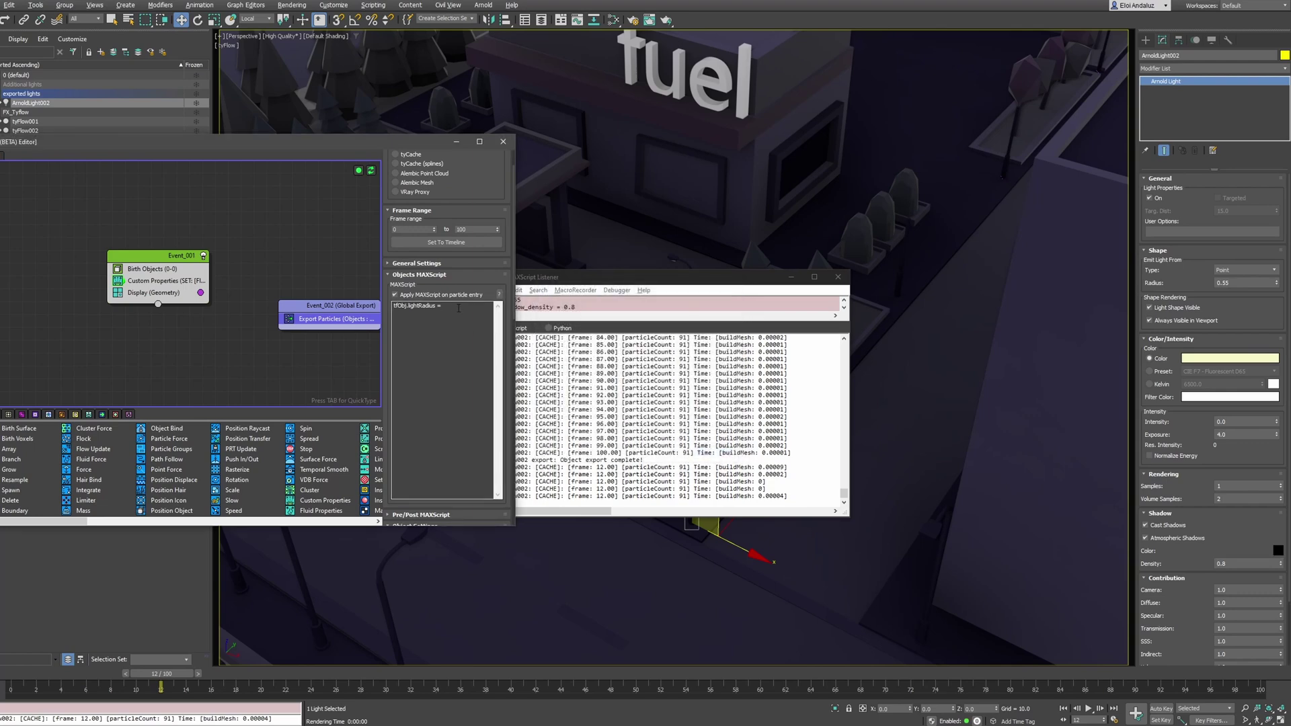
{"action": "type", "text": "tfP"}
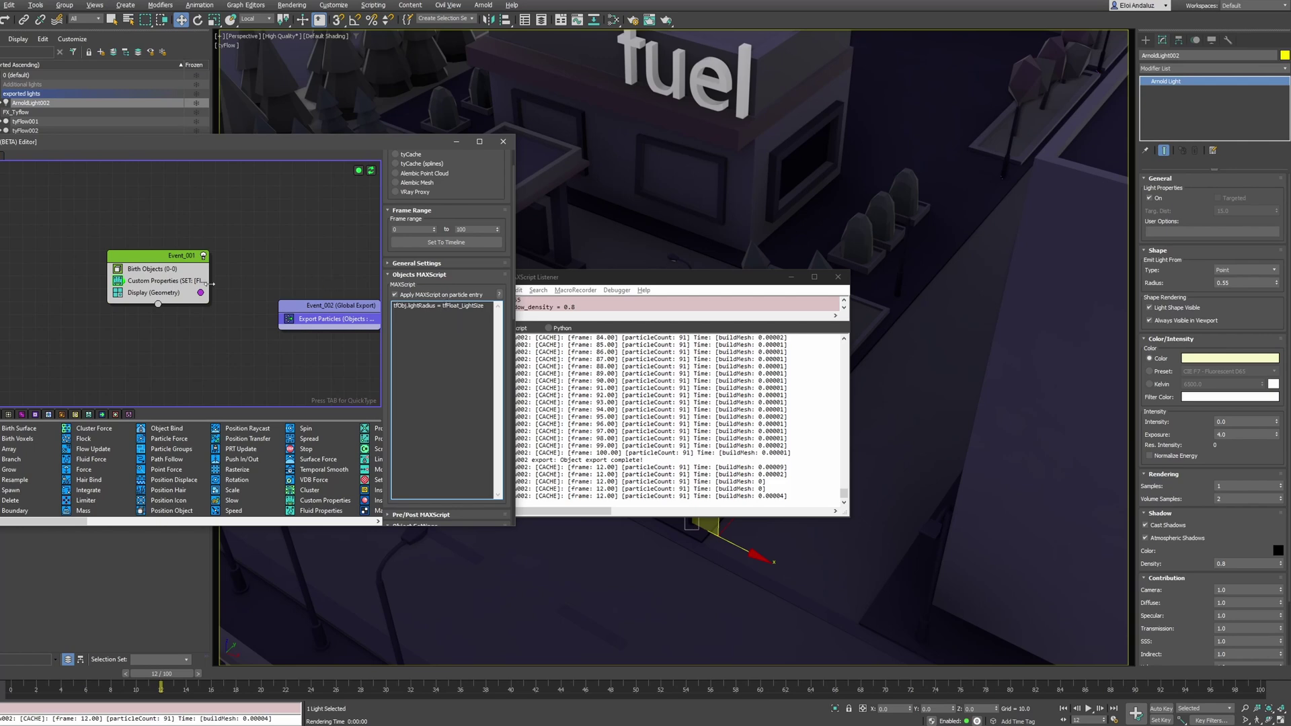
Add a second Custom Properties operator to Event_001, just below Birth Objects
{"action": "left_click", "coordinate": [162, 286]}
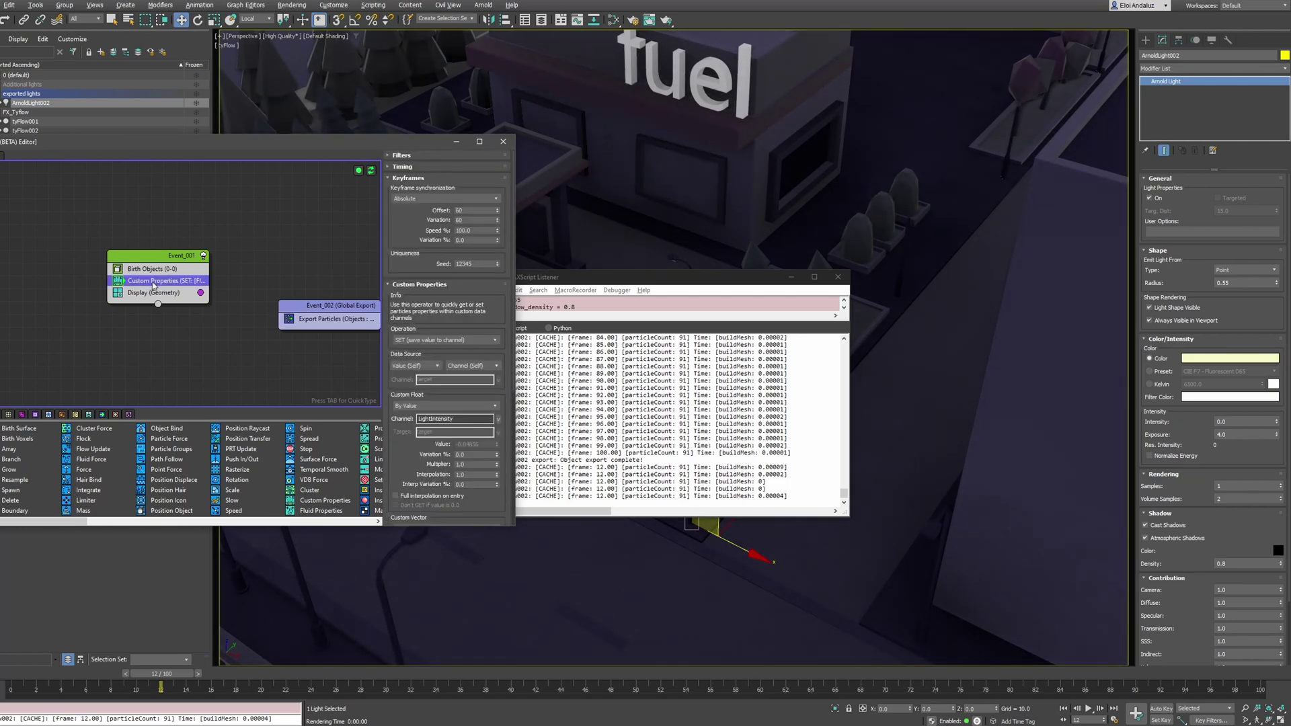
{"action": "right_click", "coordinate": [153, 283]}
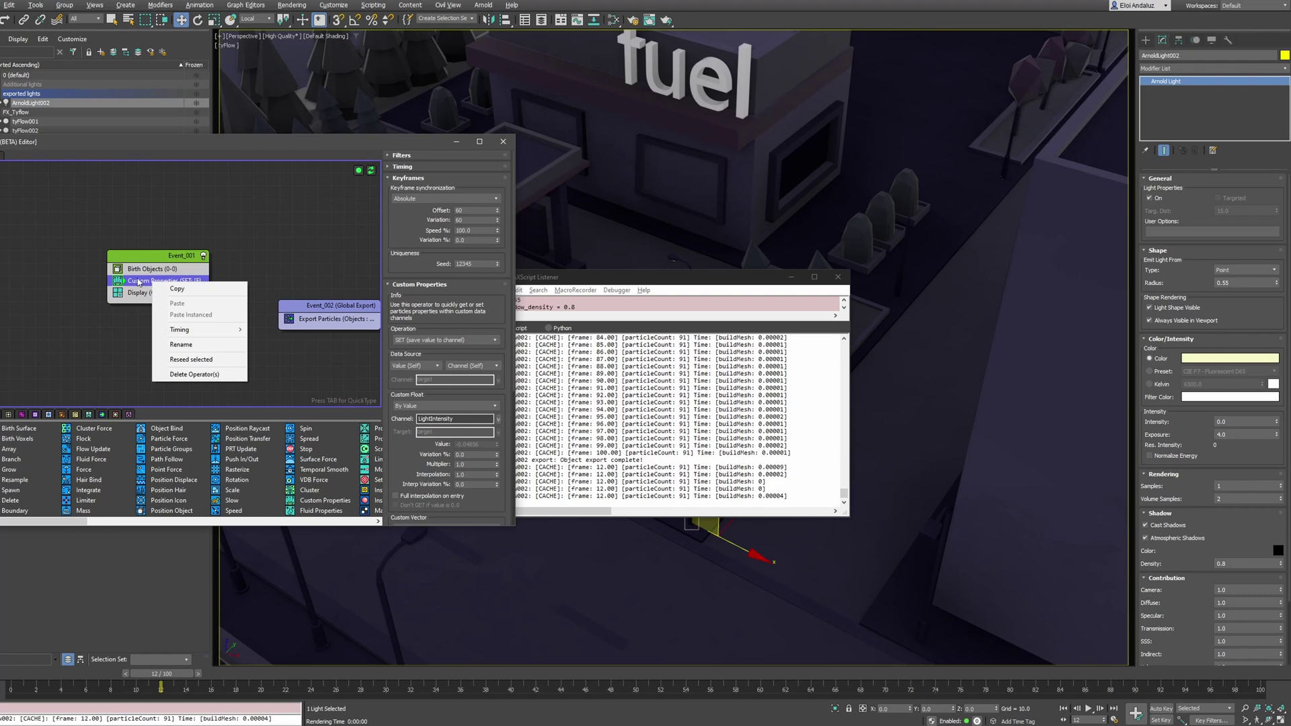
{"action": "key", "text": "Escape"}
{"action": "key", "text": "Tab"}
{"action": "type", "text": "custom"}
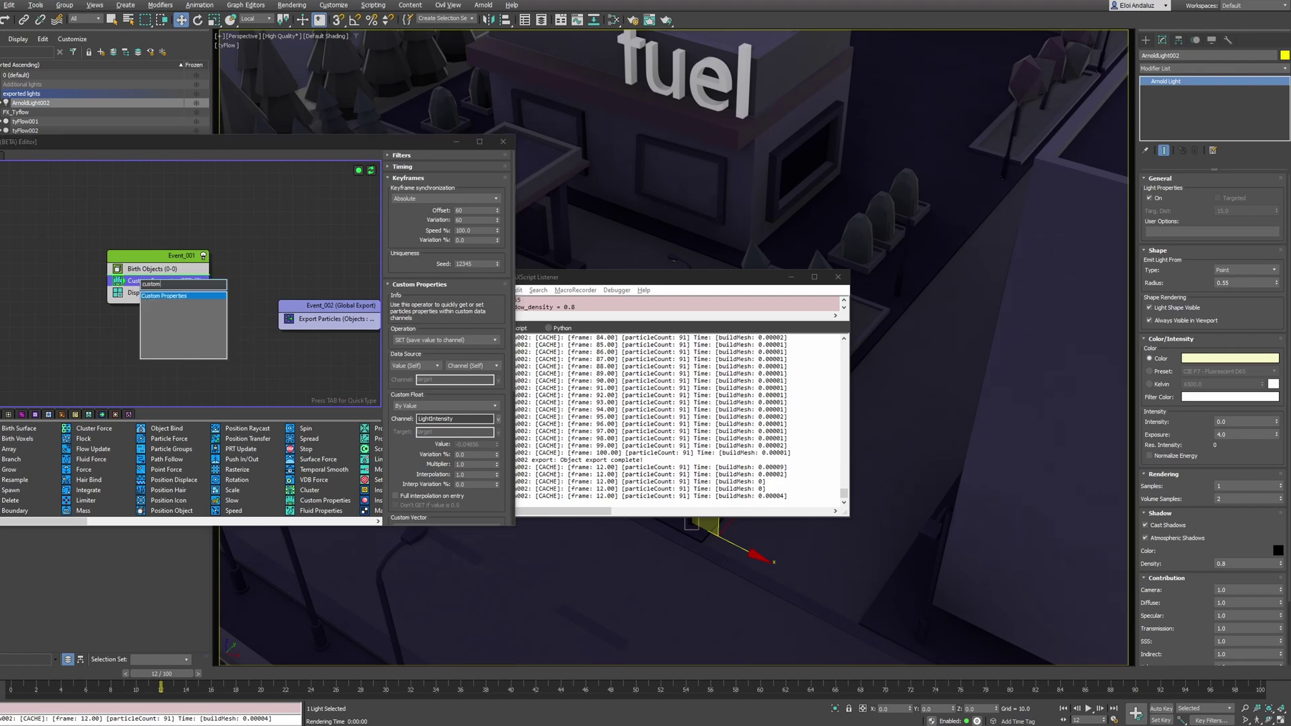
{"action": "type", "text": " properties"}
{"action": "key", "text": "Return"}
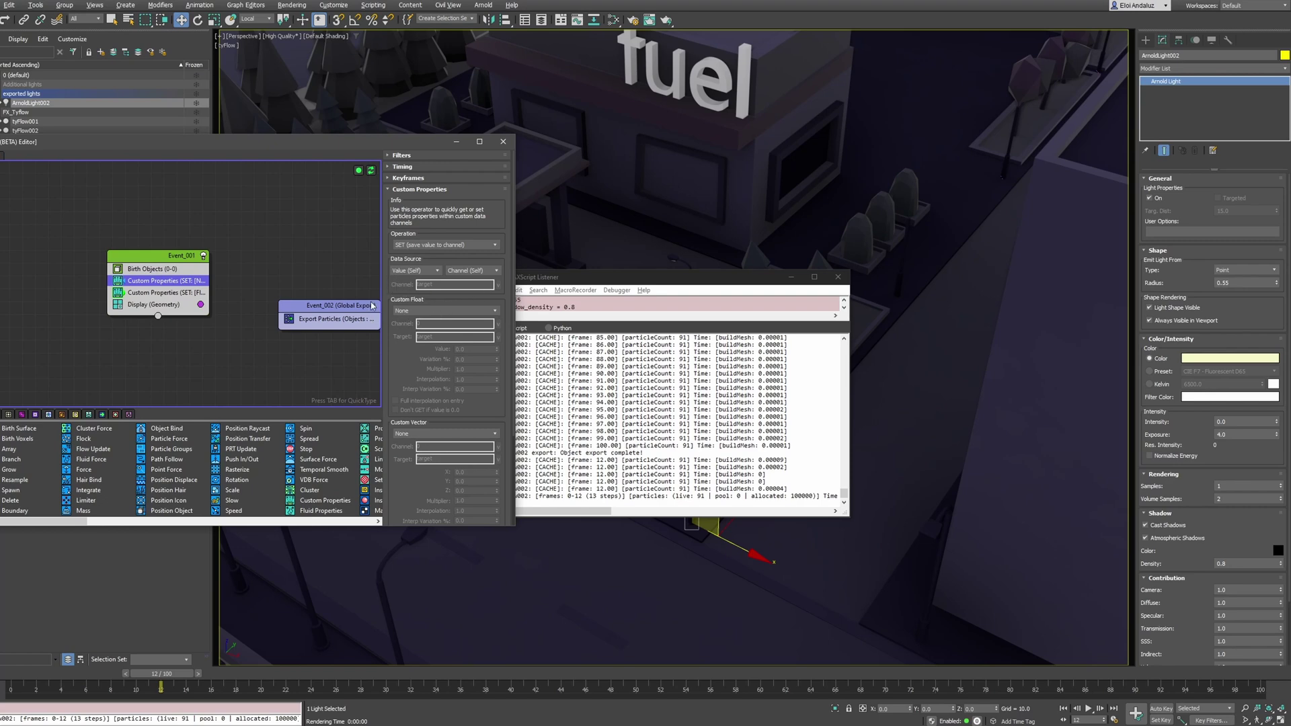
Set the new operator's custom float to By Value with the channel LightSize, matching the channel name used in the export script
{"action": "left_click", "coordinate": [437, 311]}
{"action": "left_click", "coordinate": [430, 326]}
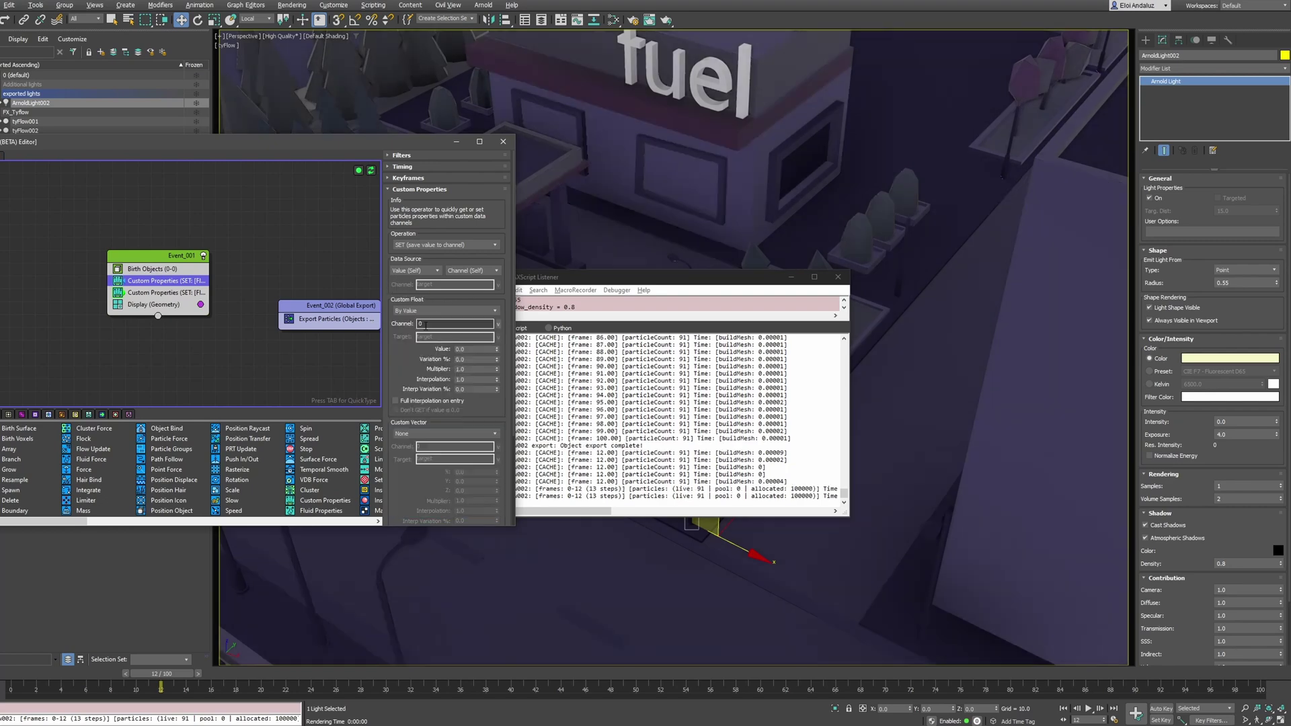
{"action": "left_click", "coordinate": [498, 323]}
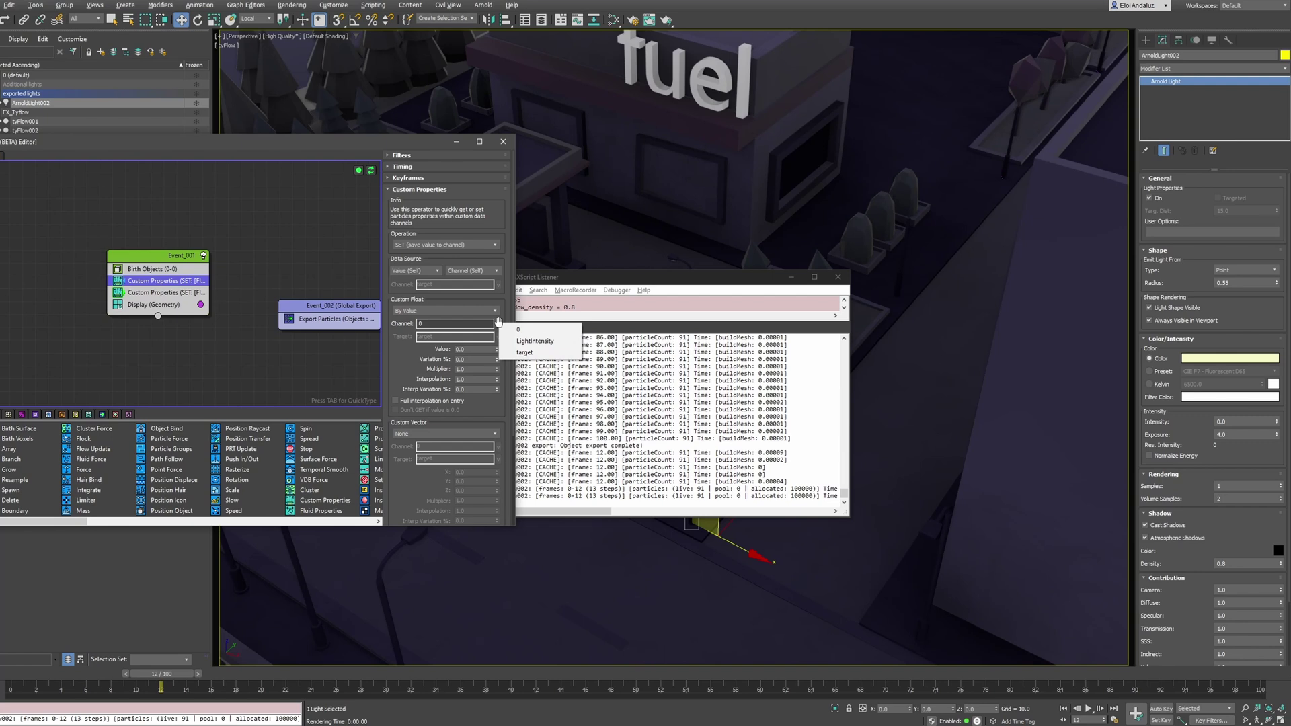
{"action": "left_click", "coordinate": [454, 323]}
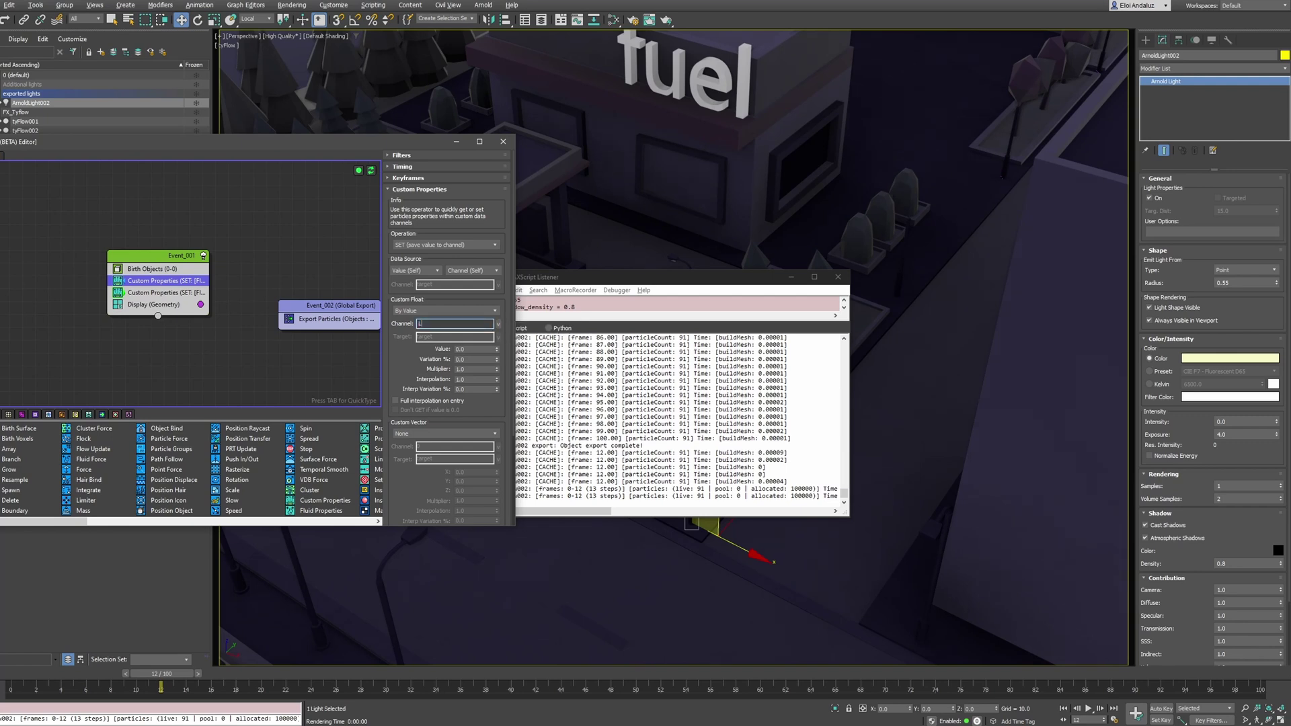
{"action": "type", "text": "LightSize"}
{"action": "left_click", "coordinate": [330, 319]}
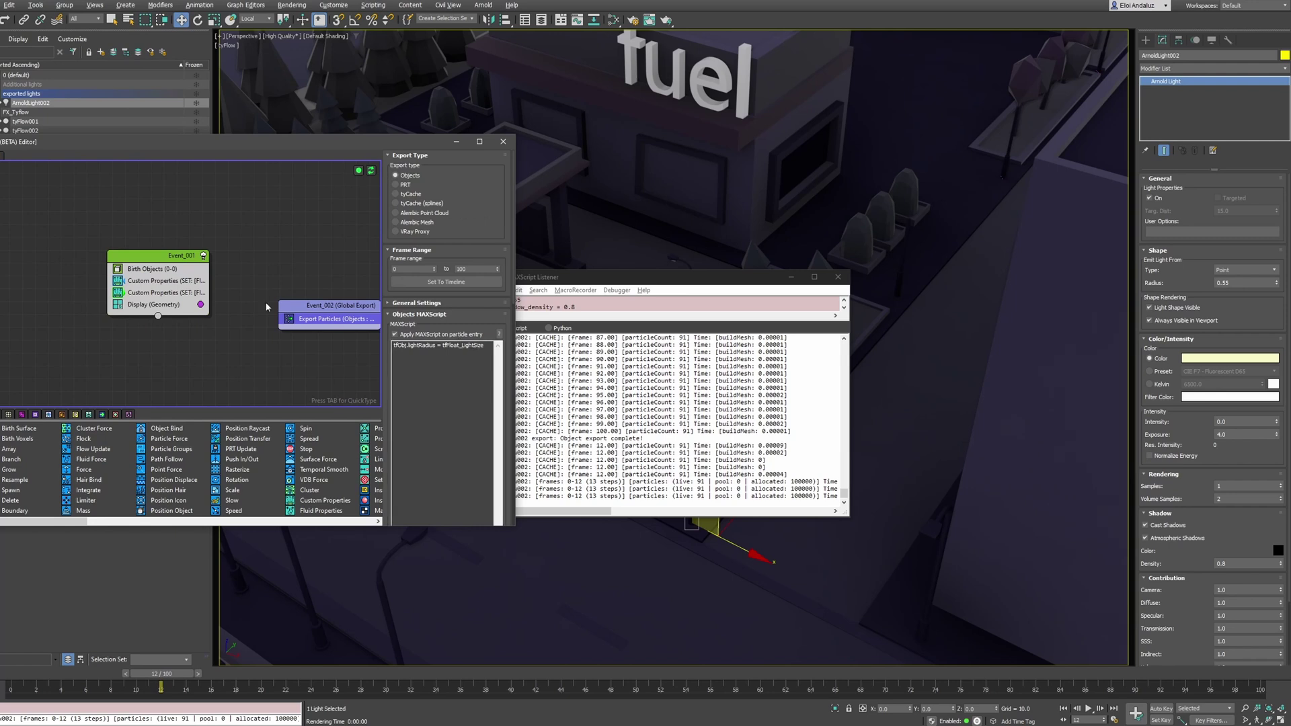
{"action": "left_click", "coordinate": [154, 280]}
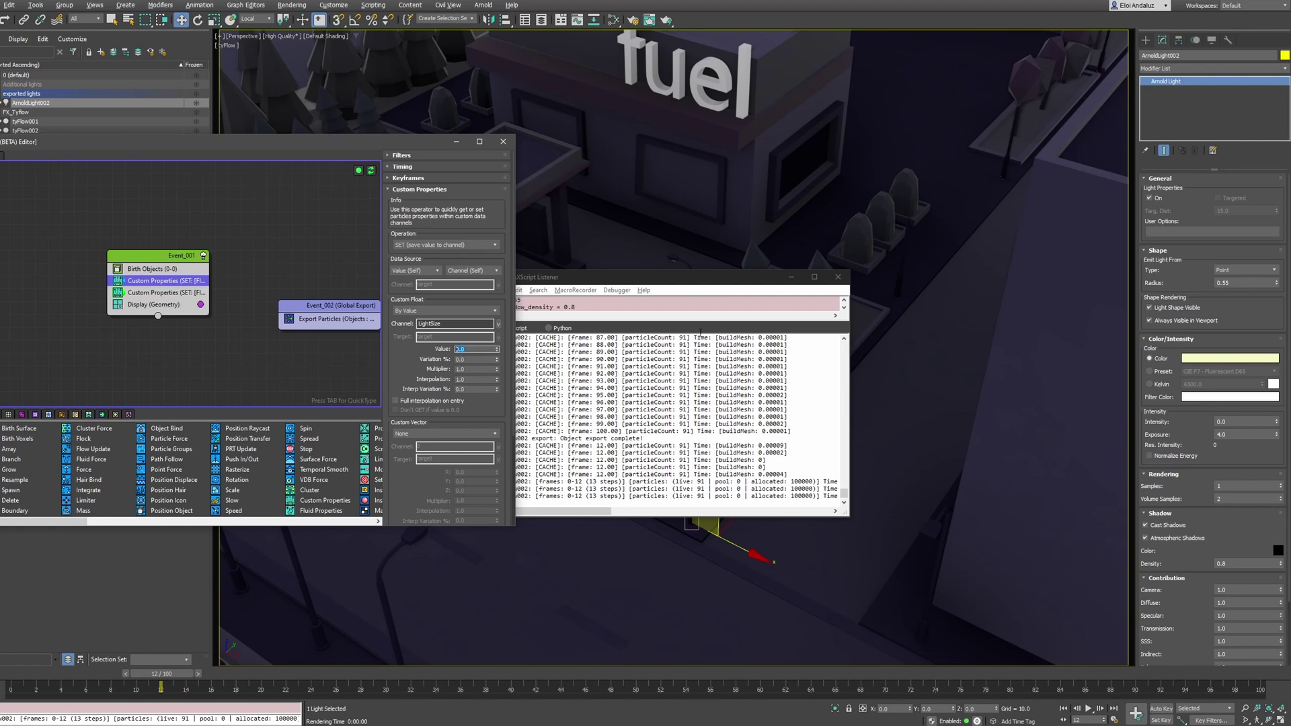
Move the MAXScript Listener out of the way and set the LightSize float to value 2.0 with 70% variation
{"action": "left_click_drag", "start_coordinate": [717, 278], "coordinate": [314, 505]}
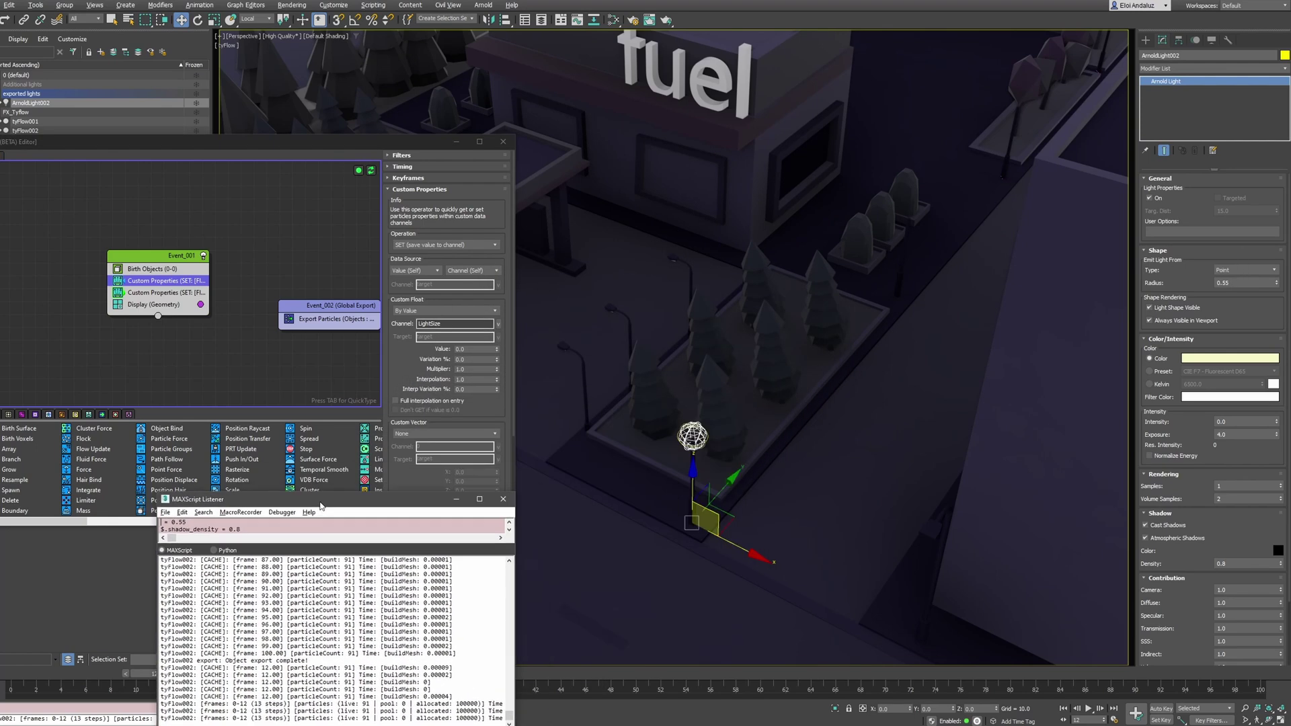
{"action": "double_click", "coordinate": [466, 349]}
{"action": "type", "text": "2"}
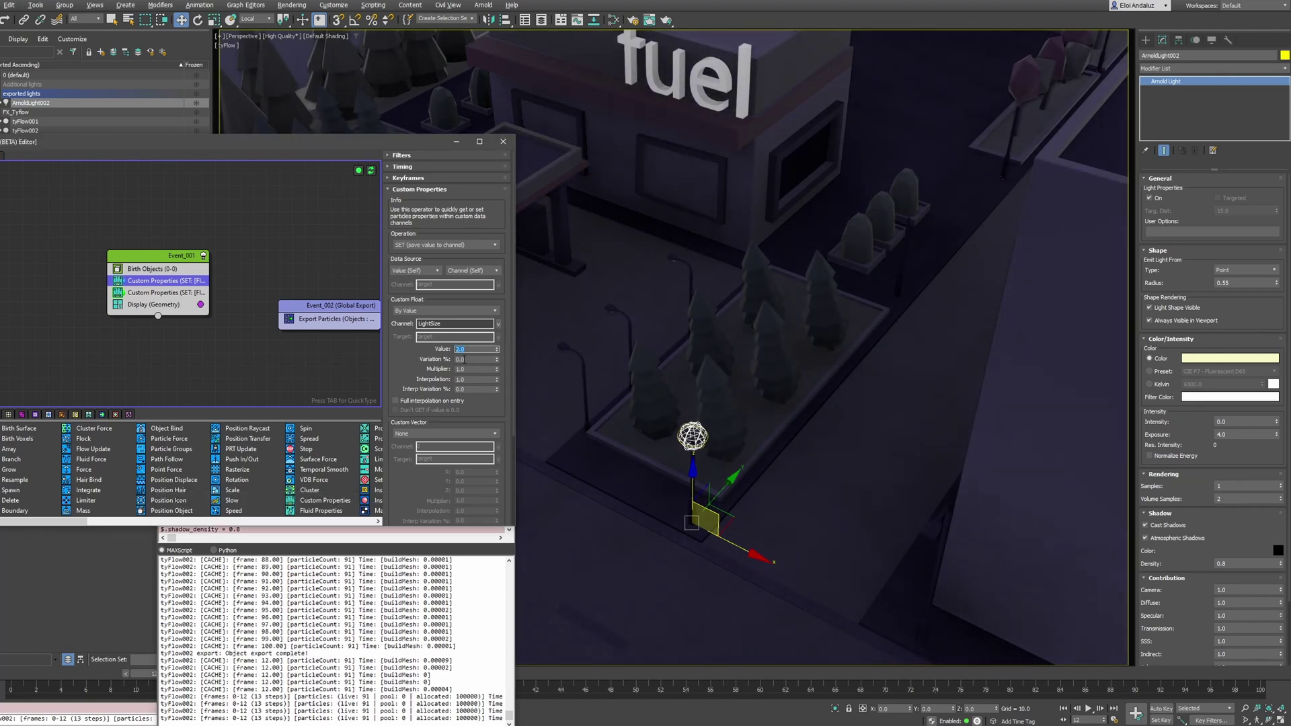
{"action": "key", "text": "Tab"}
{"action": "type", "text": "10"}
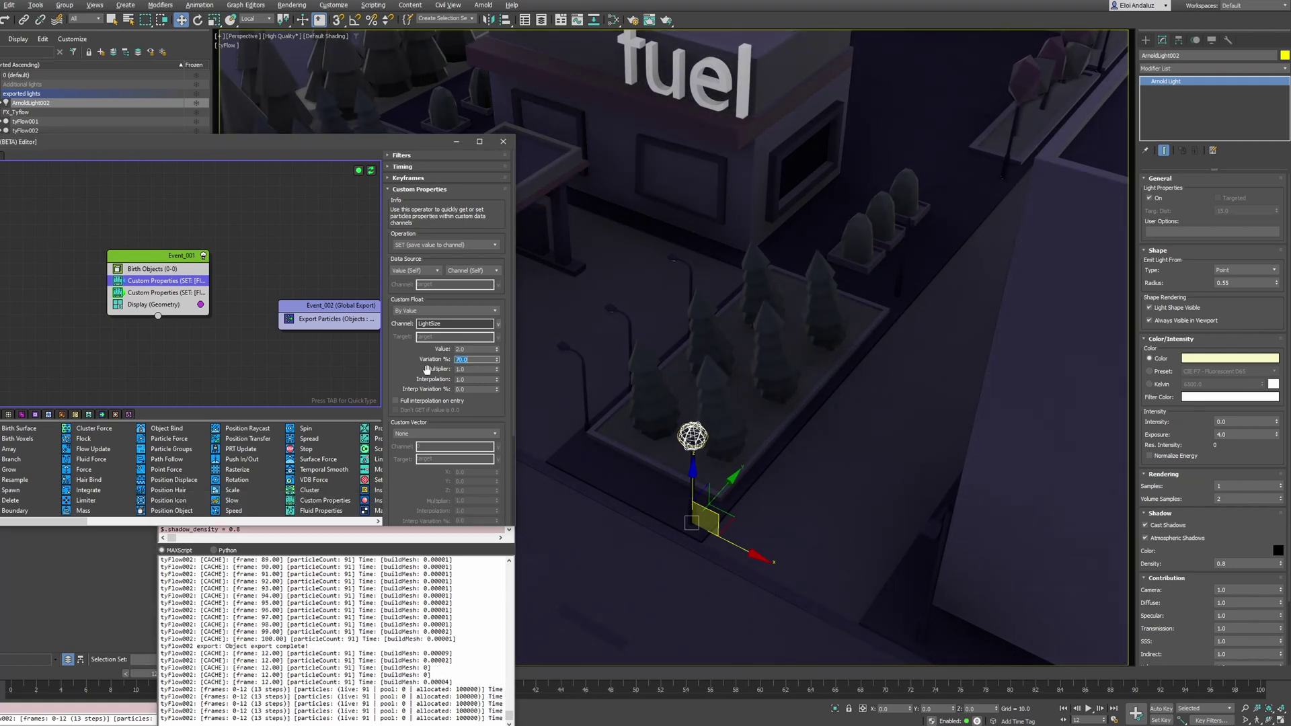
{"action": "key", "text": "Return"}
Re-export the particles as objects from the Export Particles operator with the light radius script applied on particle entry
{"action": "left_click", "coordinate": [333, 319]}
{"action": "scroll", "coordinate": [950, 336], "scroll_direction": "down", "scroll_amount": 5}
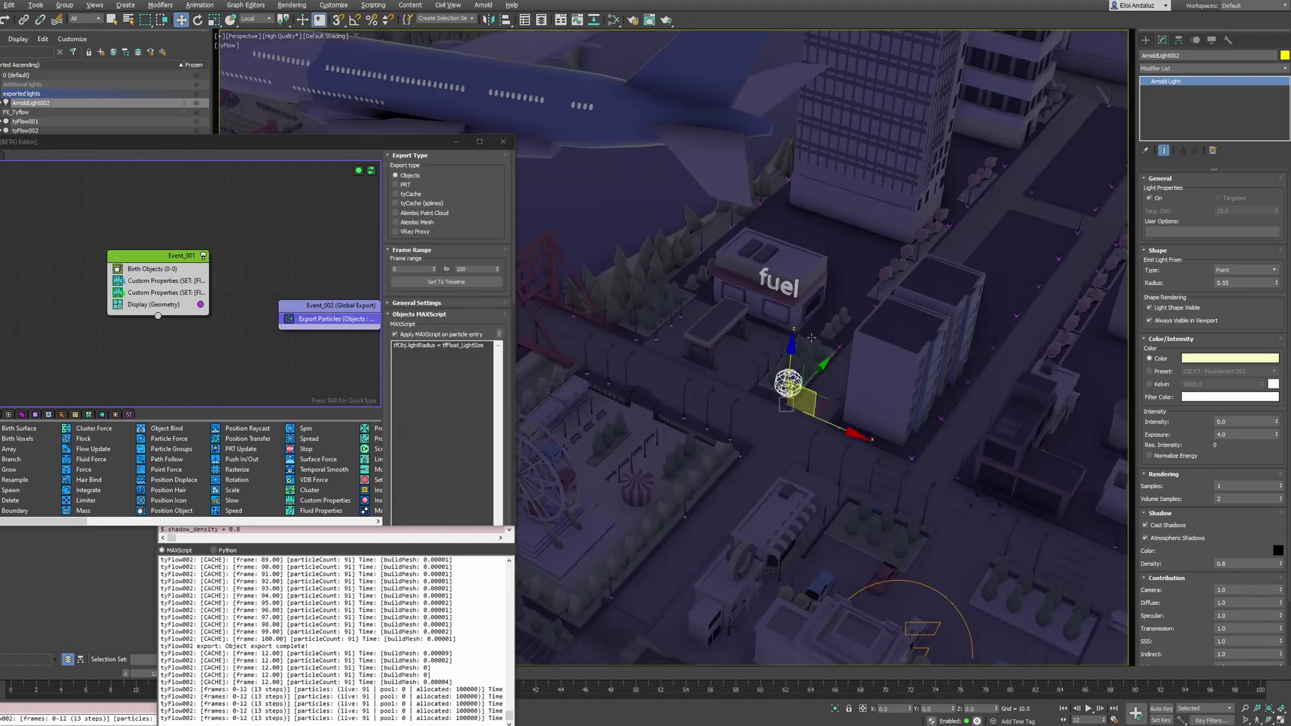
{"action": "middle_click_drag", "start_coordinate": [874, 337], "coordinate": [951, 337], "text": "alt"}
{"action": "scroll", "coordinate": [950, 336], "scroll_direction": "up", "scroll_amount": 4}
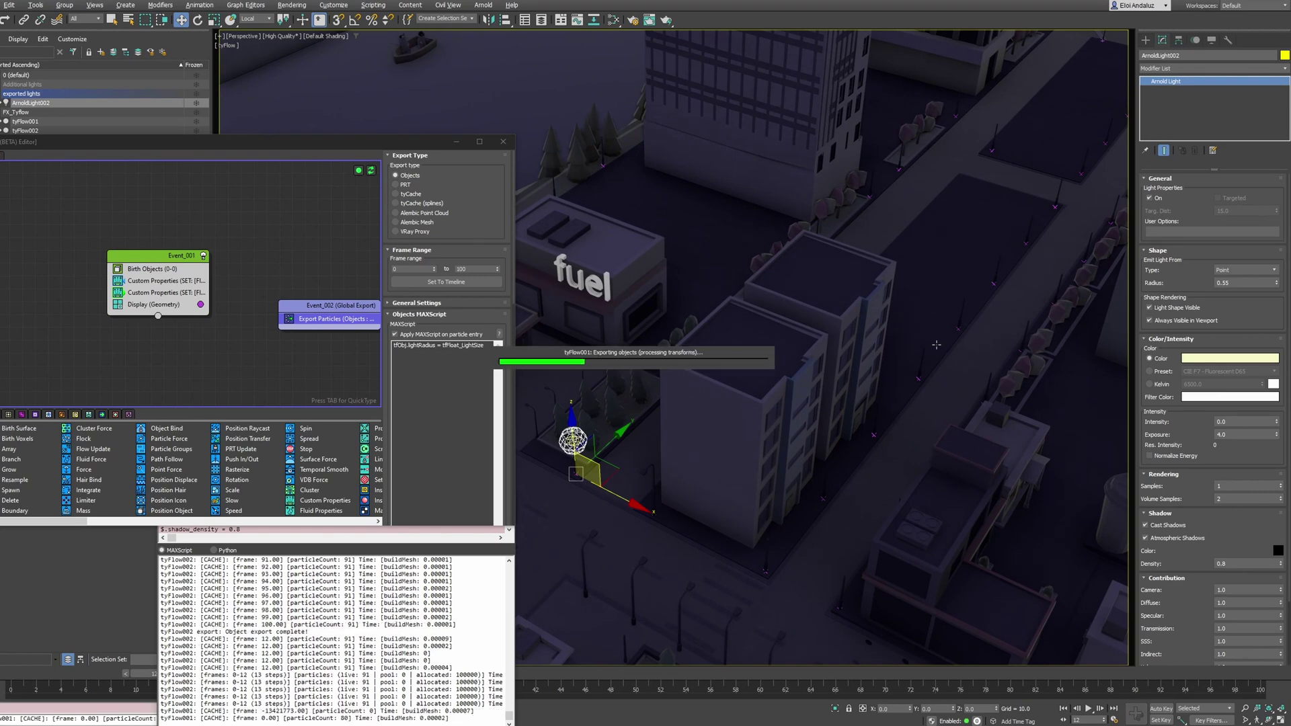
Render the perspective view around the fuel station to check the light sizes, and cancel and close the render
{"action": "key", "text": "F9"}
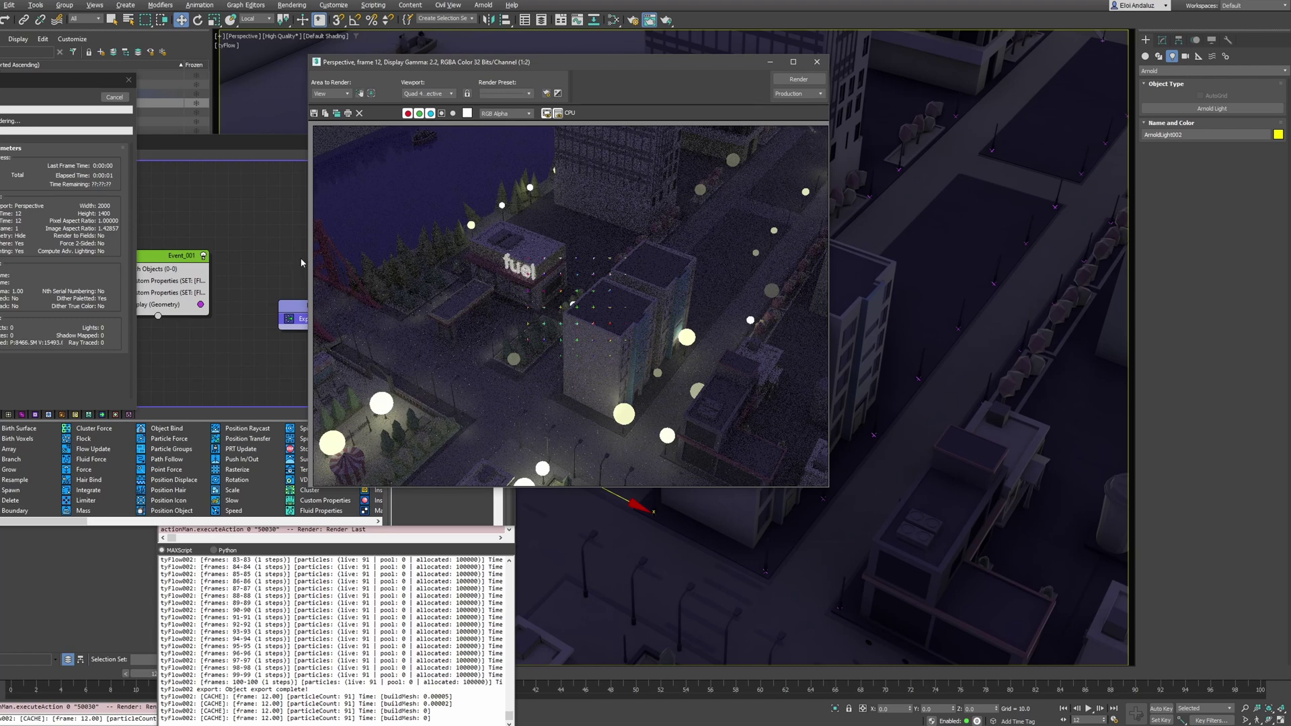
{"action": "left_click", "coordinate": [818, 62]}
{"action": "left_click", "coordinate": [115, 98]}
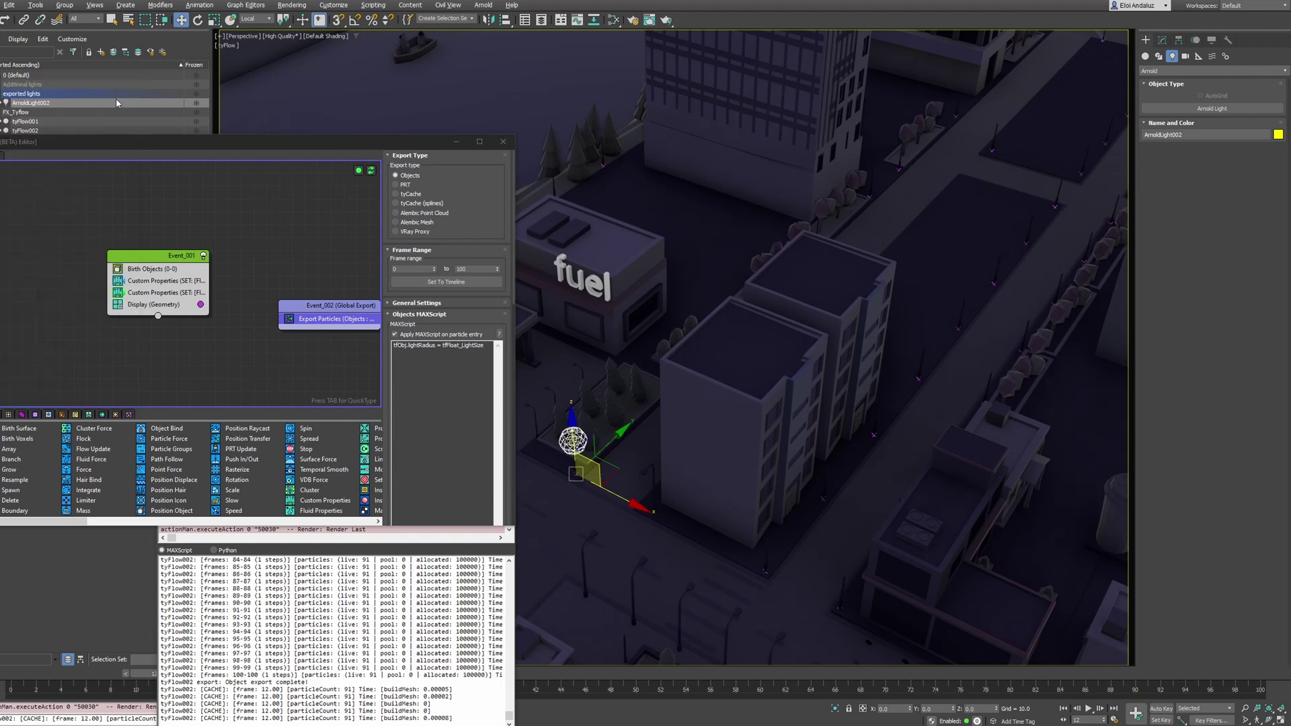